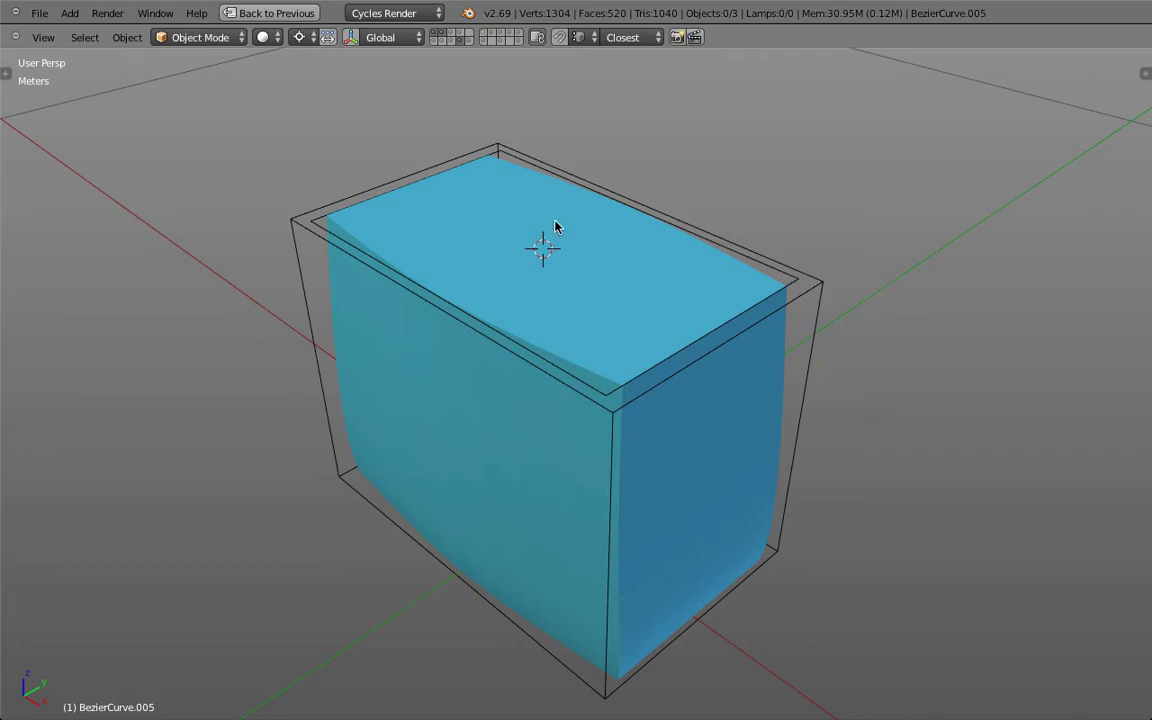
Select the outer bounding box, then the inner top rectangle, and show the guide-curve layer along with the blue body.
{"action": "right_click", "coordinate": [612, 439]}
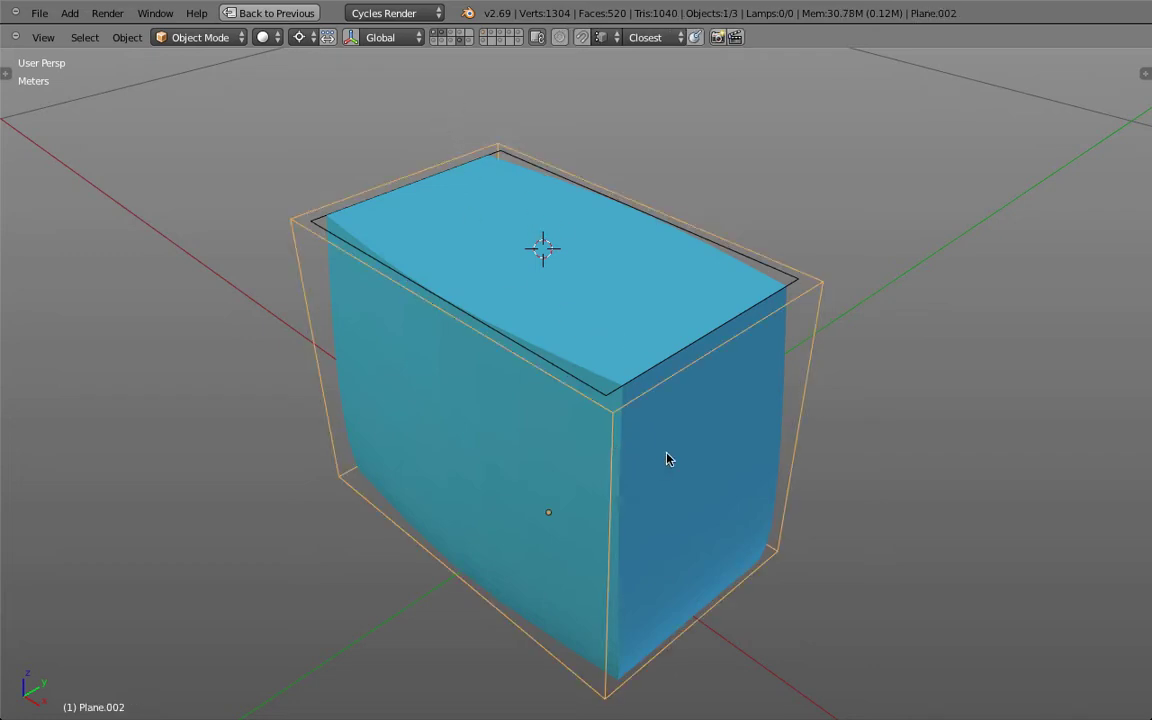
{"action": "right_click", "coordinate": [318, 230]}
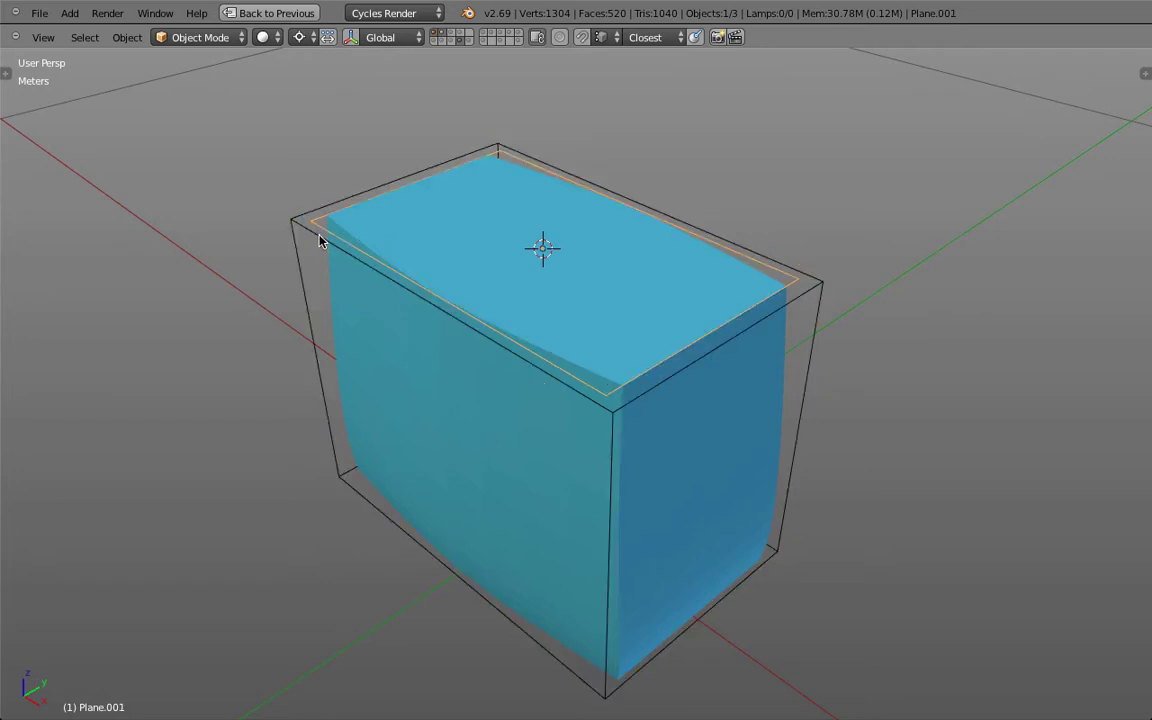
{"action": "left_click", "coordinate": [484, 38], "text": "shift"}
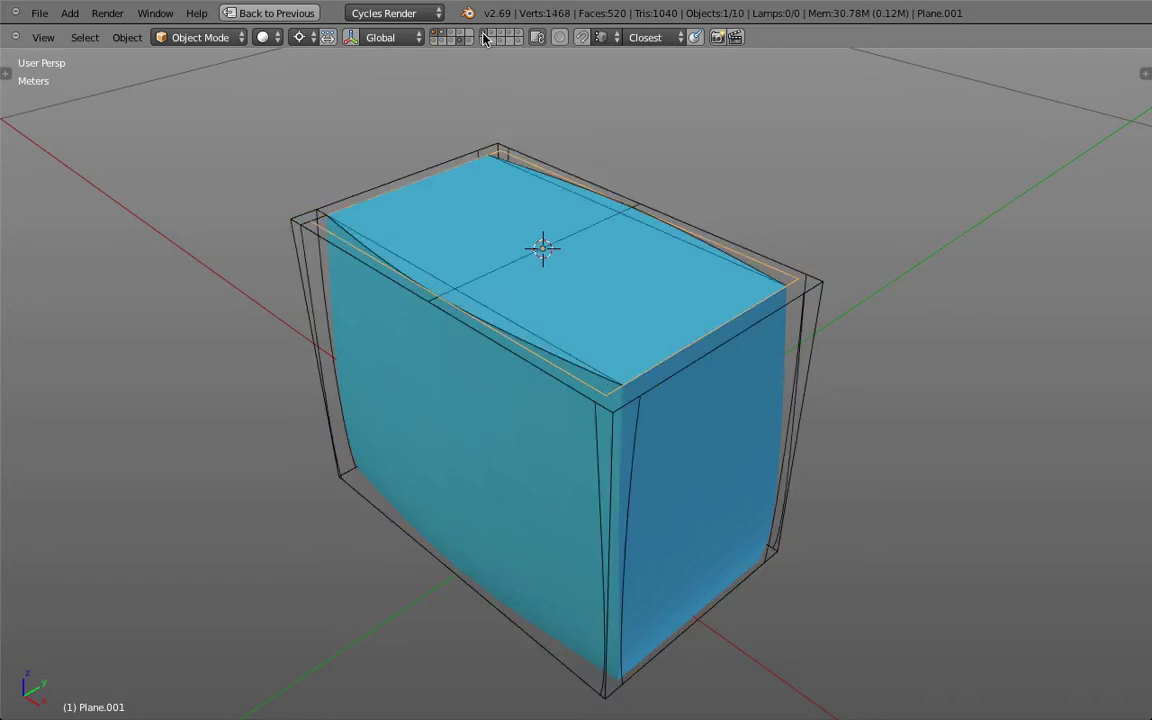
Examine how the vertical guide curves and the blue curved body fit the bounding box, from several angles and in front view.
{"action": "right_click", "coordinate": [632, 436]}
{"action": "left_click_drag", "start_coordinate": [630, 435], "coordinate": [652, 353]}
{"action": "right_click", "coordinate": [591, 309]}
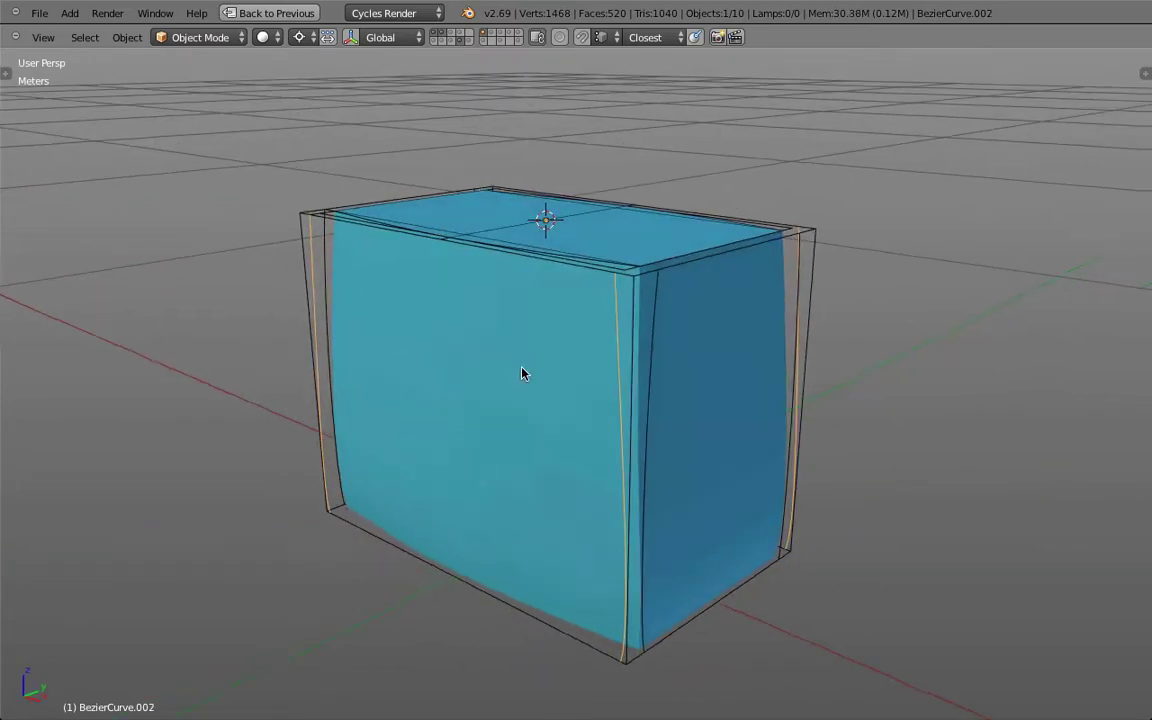
{"action": "left_click_drag", "start_coordinate": [524, 373], "coordinate": [471, 406]}
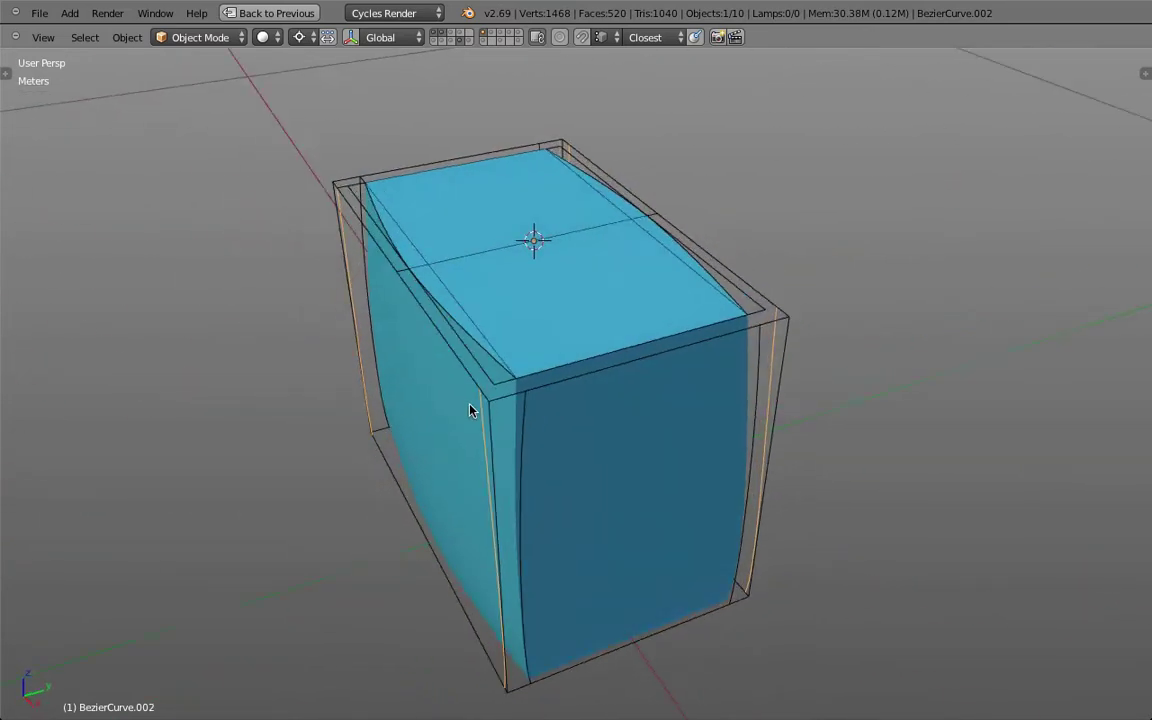
{"action": "right_click", "coordinate": [561, 335]}
{"action": "left_click_drag", "start_coordinate": [562, 357], "coordinate": [499, 493]}
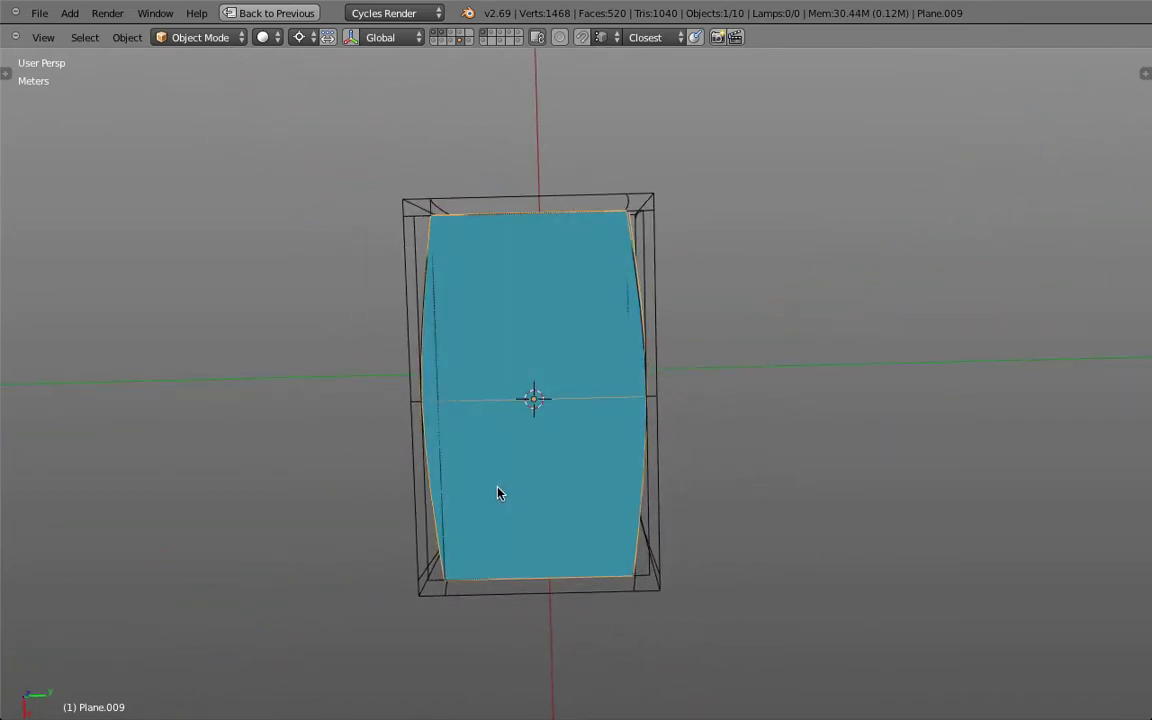
{"action": "left_click_drag", "start_coordinate": [414, 343], "coordinate": [702, 300]}
{"action": "key", "text": "KP_1"}
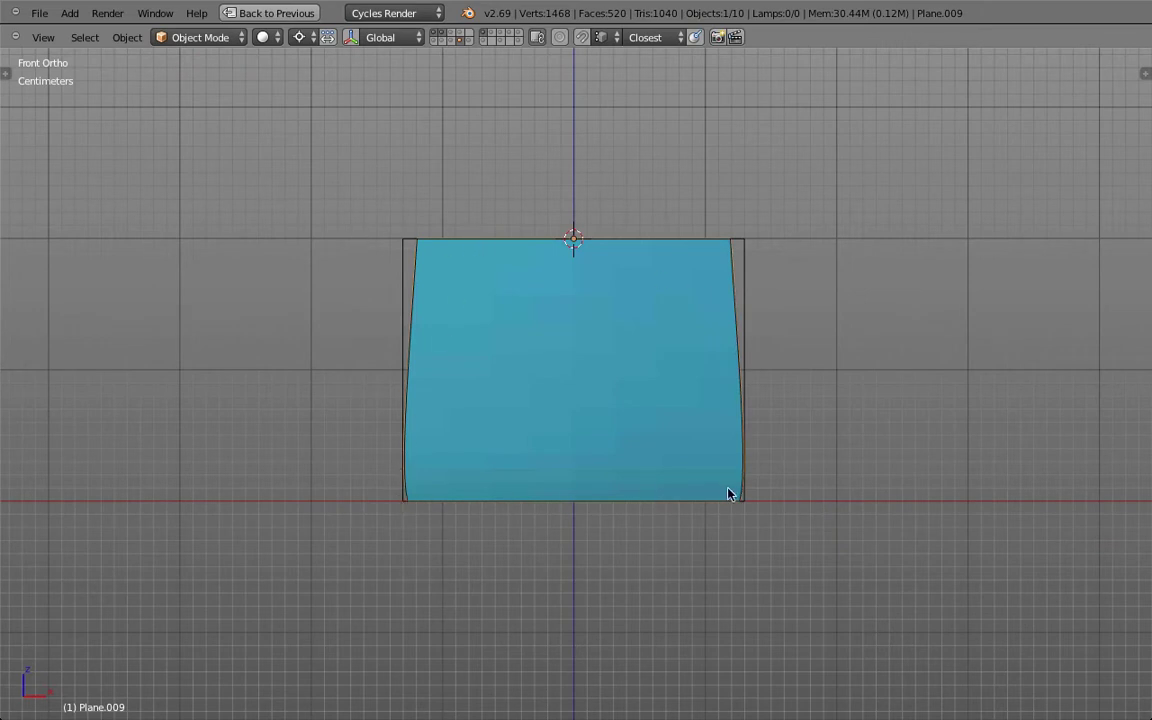
{"action": "left_click_drag", "start_coordinate": [835, 325], "coordinate": [940, 381]}
{"action": "scroll", "coordinate": [625, 404], "scroll_direction": "up", "scroll_amount": 4}
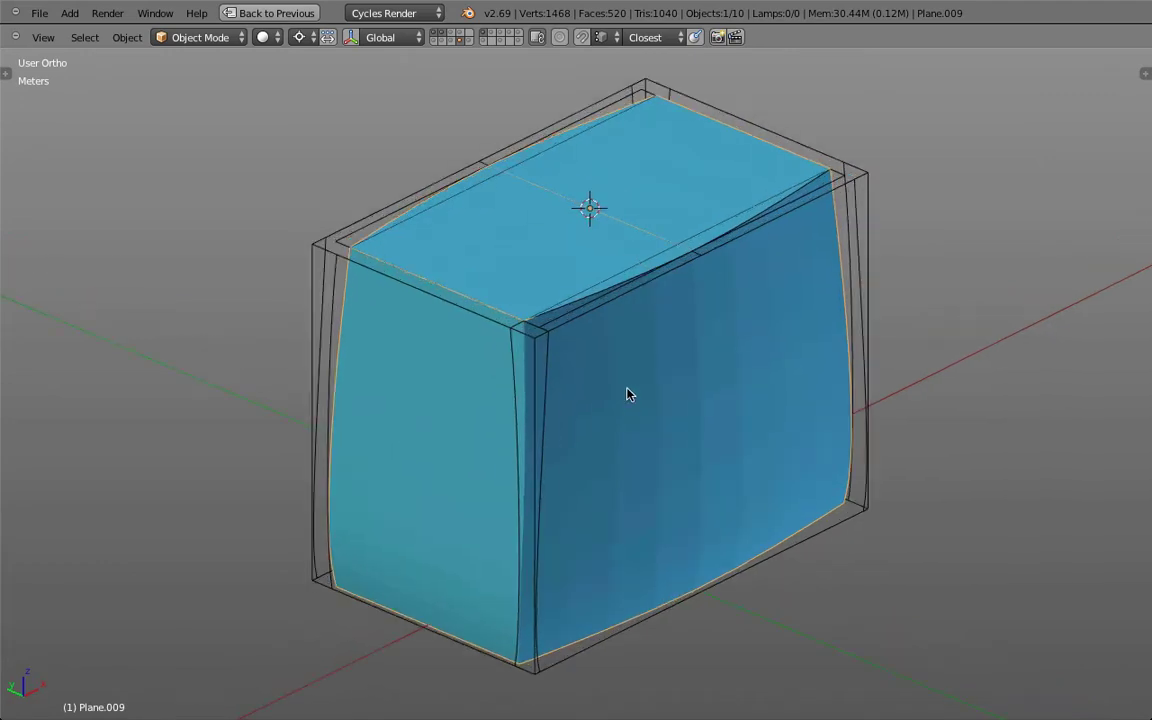
{"action": "scroll", "coordinate": [586, 330], "scroll_direction": "down", "scroll_amount": 3}
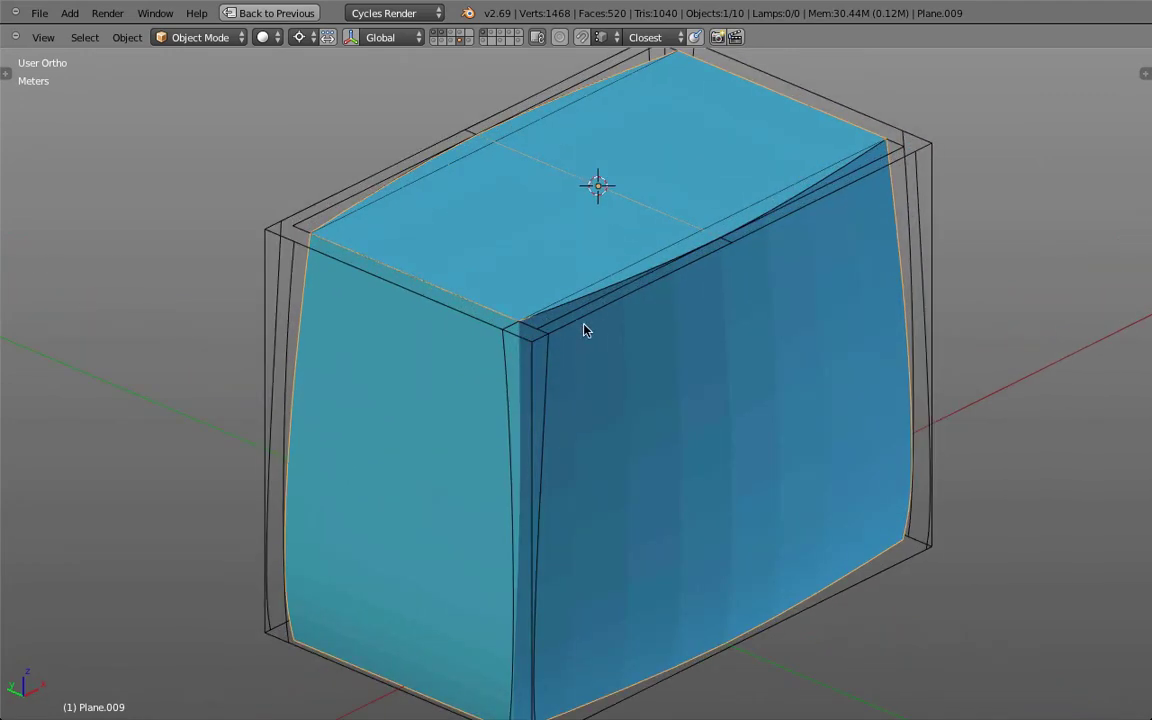
Hide the blue body's layer and leave the bounding box, top rectangle and guide curves visible.
{"action": "left_click", "coordinate": [461, 41]}
{"action": "left_click", "coordinate": [459, 41], "text": "shift"}
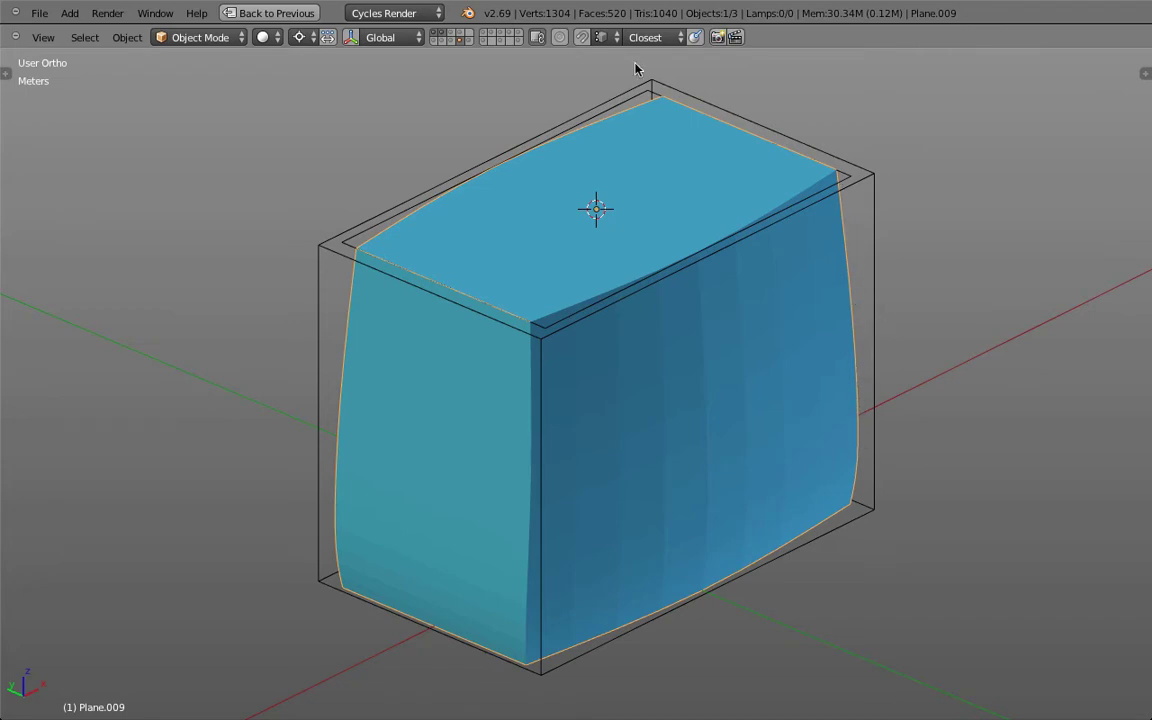
{"action": "left_click", "coordinate": [461, 43], "text": "shift"}
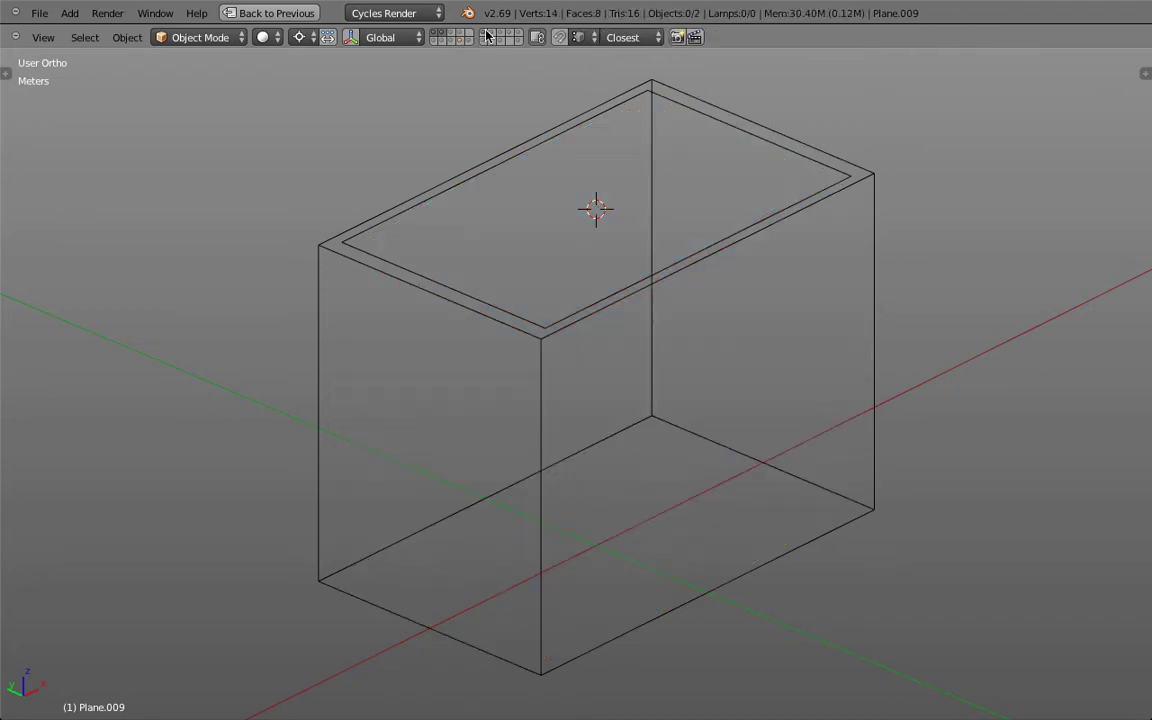
{"action": "left_click", "coordinate": [486, 33], "text": "shift"}
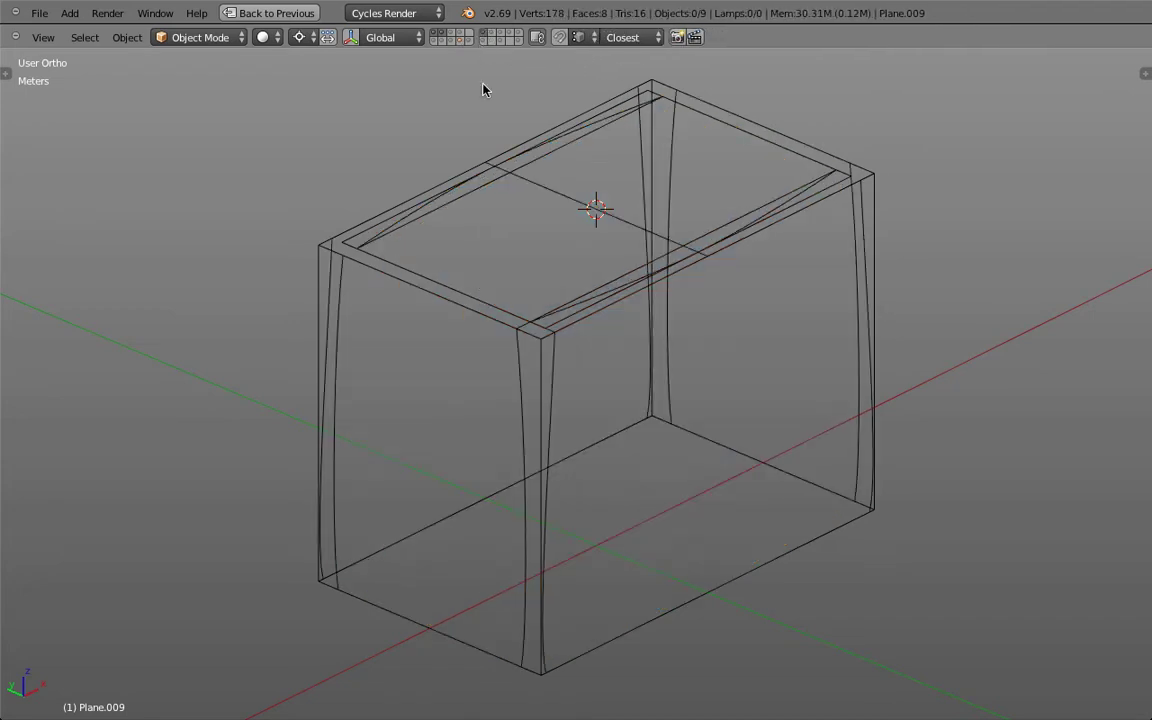
Examine the vertical guide curves and the straight and bowed guides along the long top edges of the box.
{"action": "right_click", "coordinate": [513, 355]}
{"action": "left_click_drag", "start_coordinate": [620, 401], "coordinate": [566, 364]}
{"action": "key", "text": "KP_1"}
{"action": "right_click", "coordinate": [427, 254]}
{"action": "left_click_drag", "start_coordinate": [534, 316], "coordinate": [771, 313]}
{"action": "right_click", "coordinate": [550, 234]}
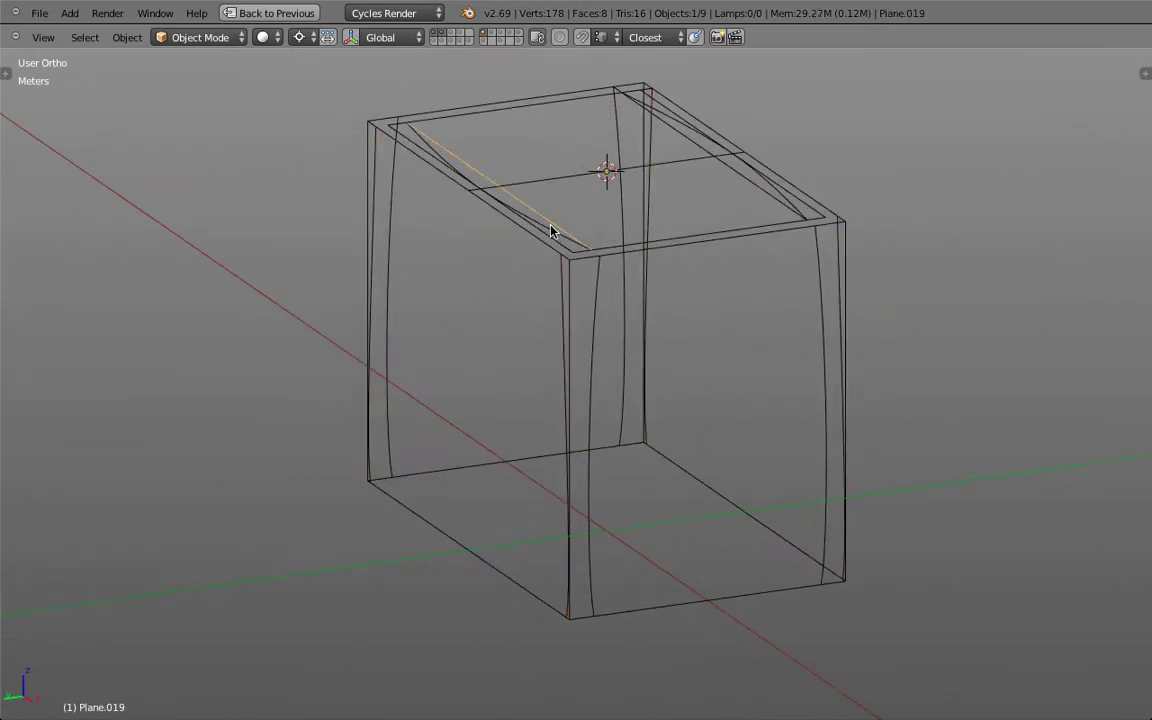
{"action": "right_click", "coordinate": [544, 231]}
{"action": "left_click_drag", "start_coordinate": [666, 306], "coordinate": [673, 237]}
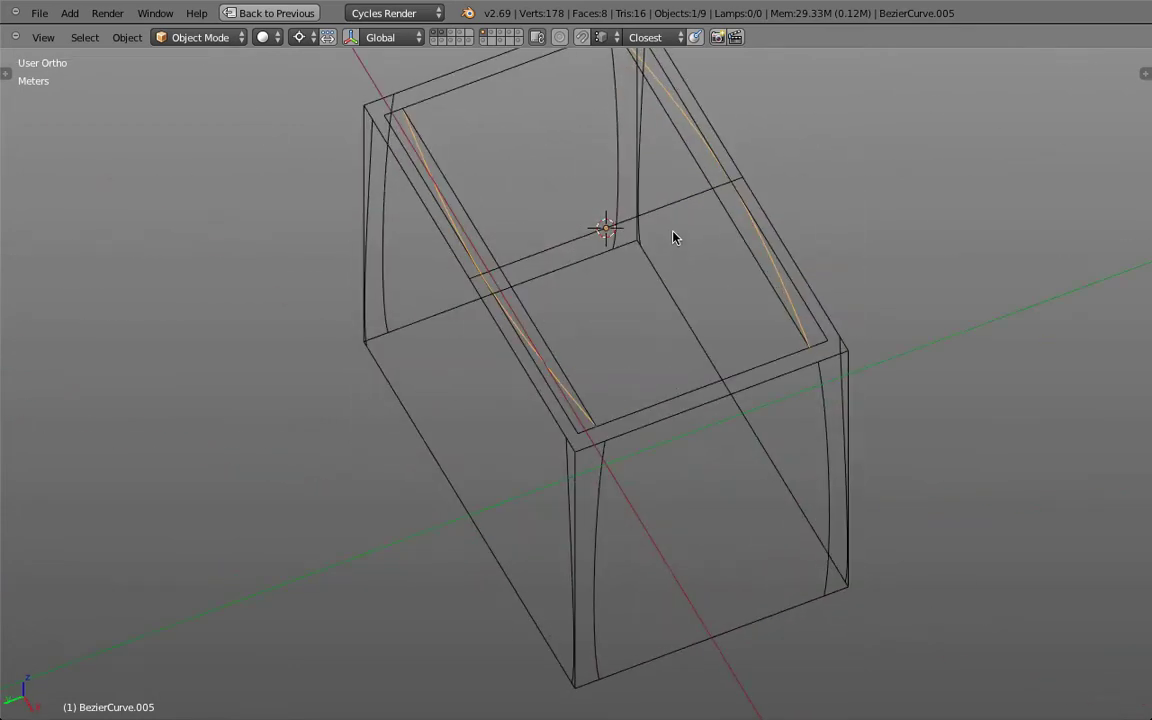
{"action": "left_click_drag", "start_coordinate": [293, 351], "coordinate": [237, 424]}
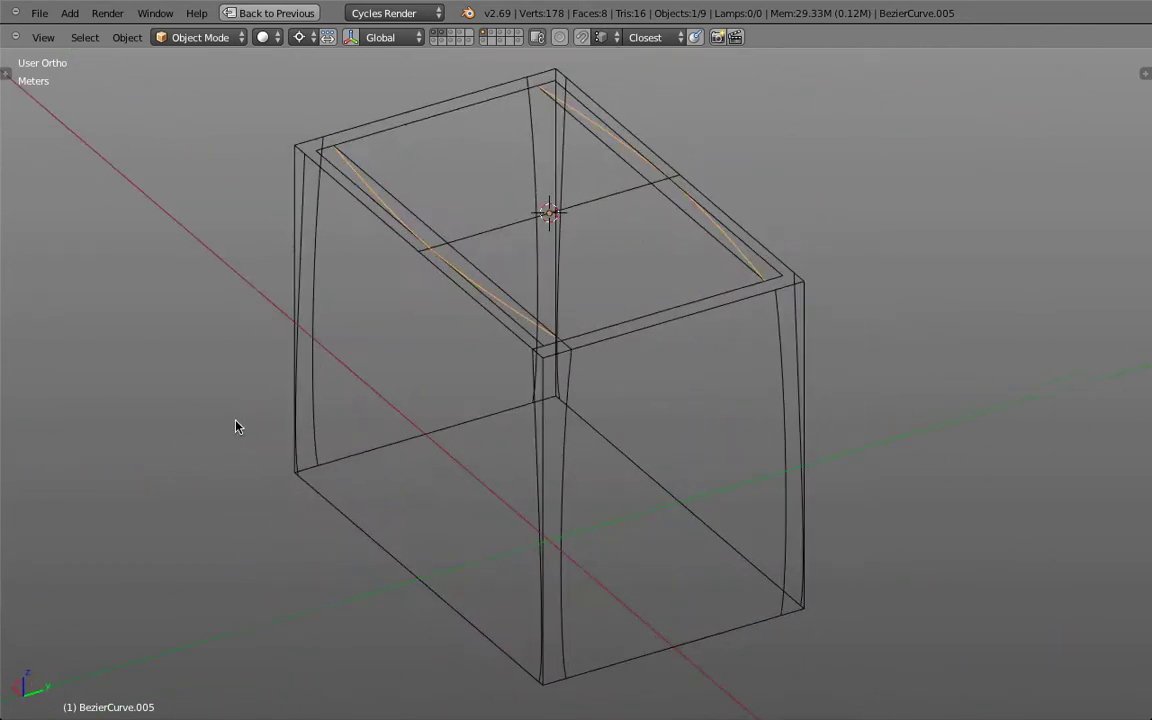
{"action": "scroll", "coordinate": [514, 365], "scroll_direction": "up", "scroll_amount": 2}
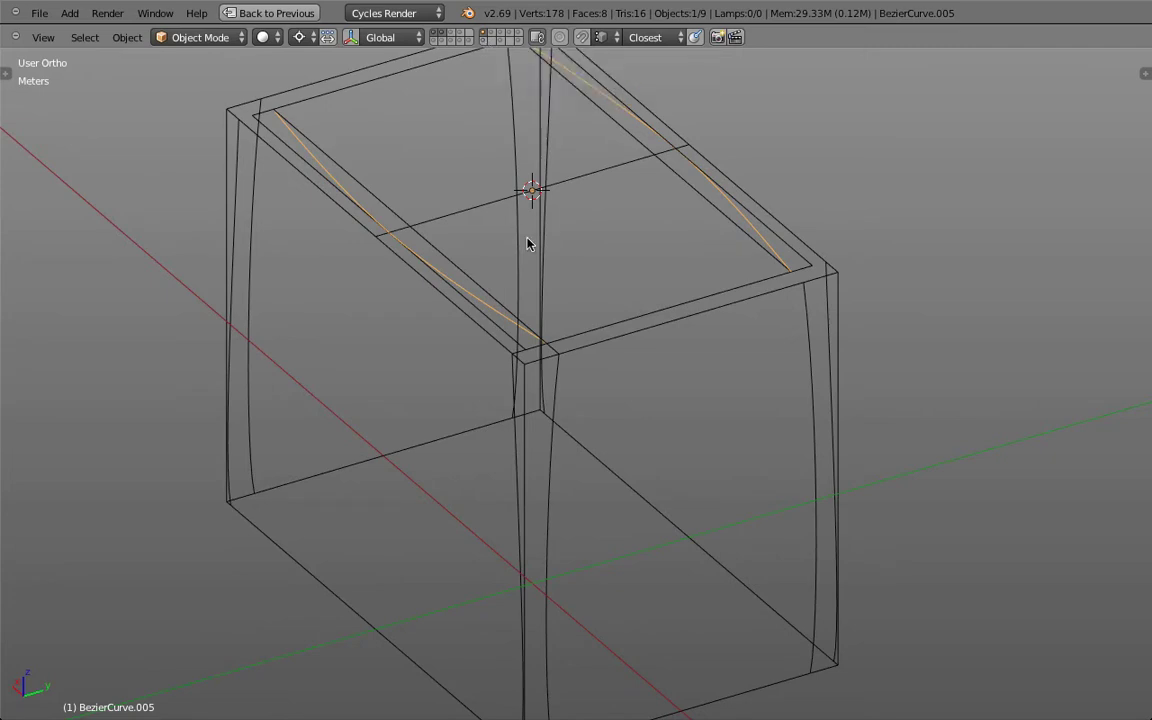
Hide the inner top rectangle and select the small guide lines at the near top corner.
{"action": "scroll", "coordinate": [584, 355], "scroll_direction": "up", "scroll_amount": 2}
{"action": "right_click", "coordinate": [546, 366]}
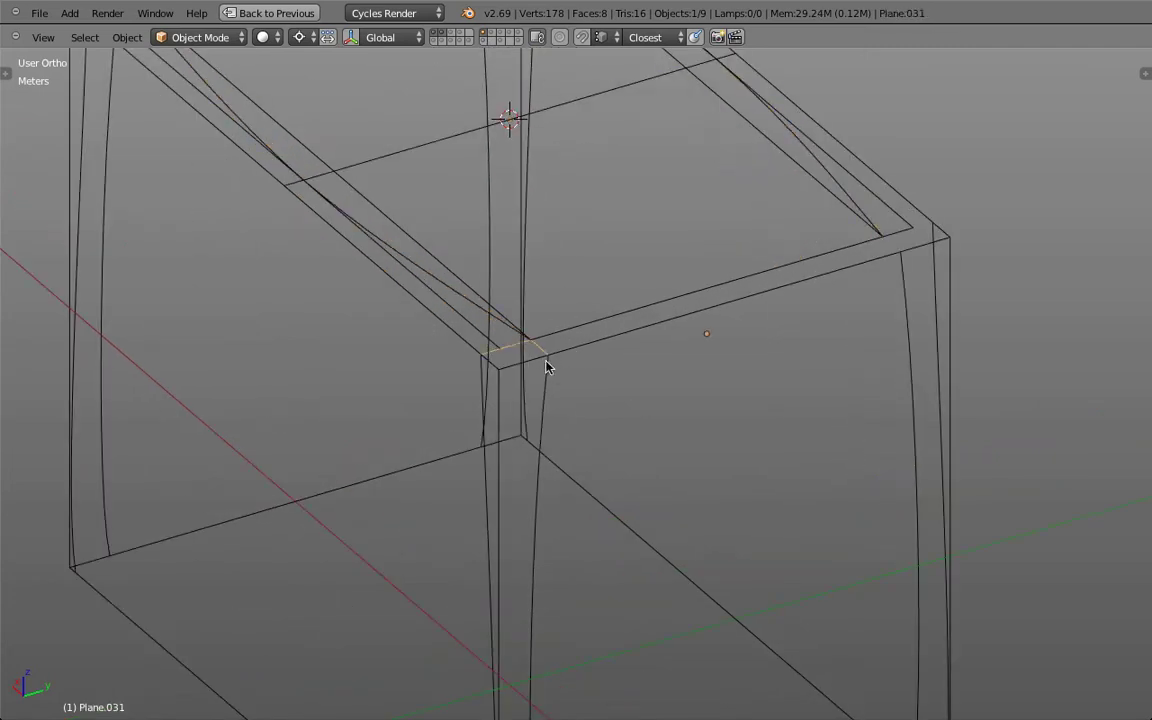
{"action": "scroll", "coordinate": [528, 362], "scroll_direction": "up", "scroll_amount": 1}
{"action": "right_click", "coordinate": [476, 336]}
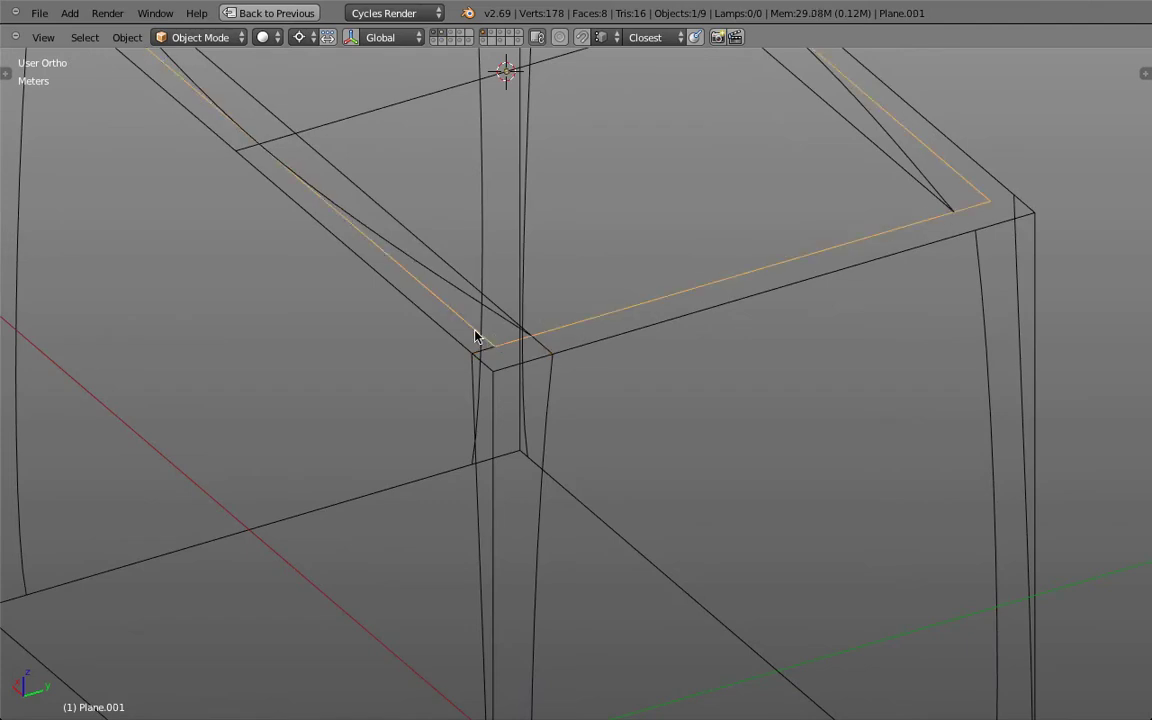
{"action": "key", "text": "a"}
{"action": "right_click", "coordinate": [545, 352]}
{"action": "scroll", "coordinate": [545, 352], "scroll_direction": "down", "scroll_amount": 1}
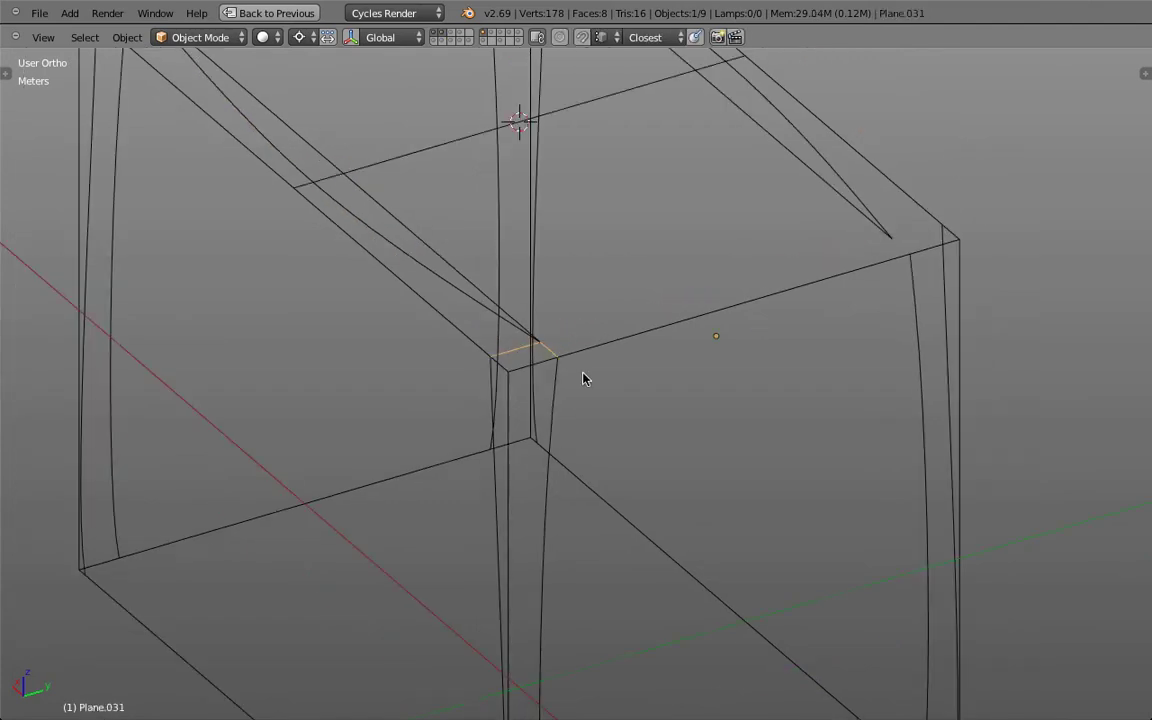
Compare the two sets of vertical guide curves with the small guide lines at the near top corner.
{"action": "right_click", "coordinate": [490, 382]}
{"action": "scroll", "coordinate": [522, 399], "scroll_direction": "down", "scroll_amount": 2}
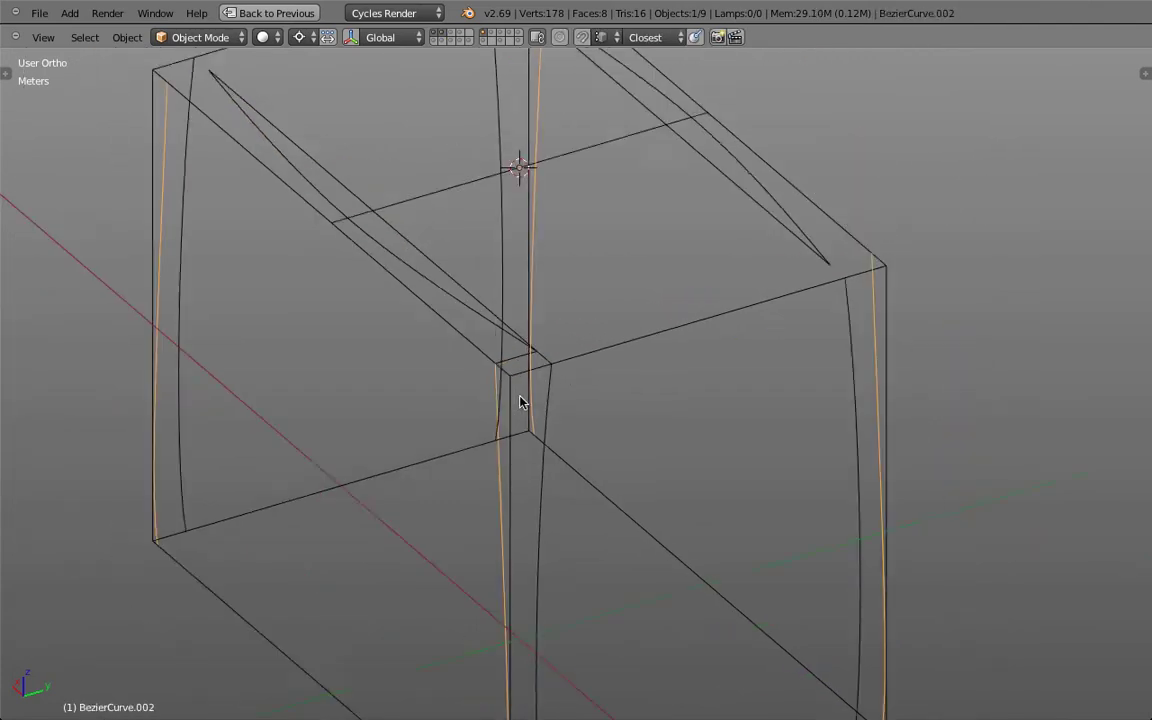
{"action": "left_click_drag", "start_coordinate": [523, 397], "coordinate": [508, 406]}
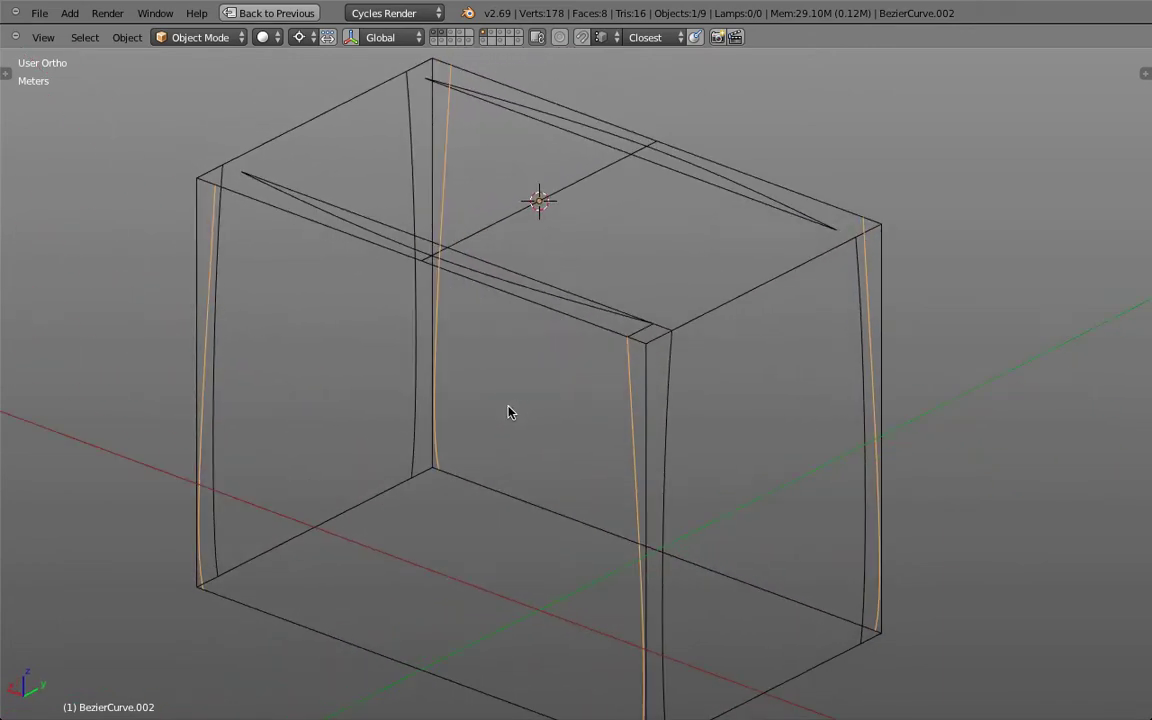
{"action": "right_click", "coordinate": [648, 338], "text": "shift"}
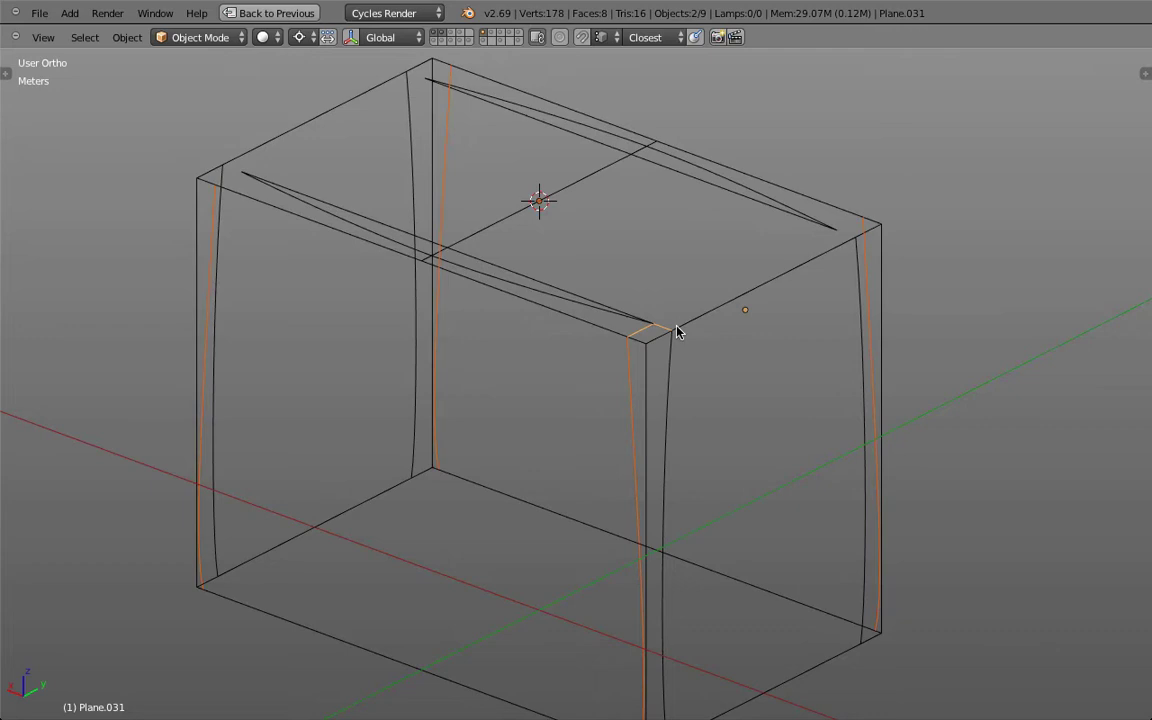
{"action": "right_click", "coordinate": [667, 362]}
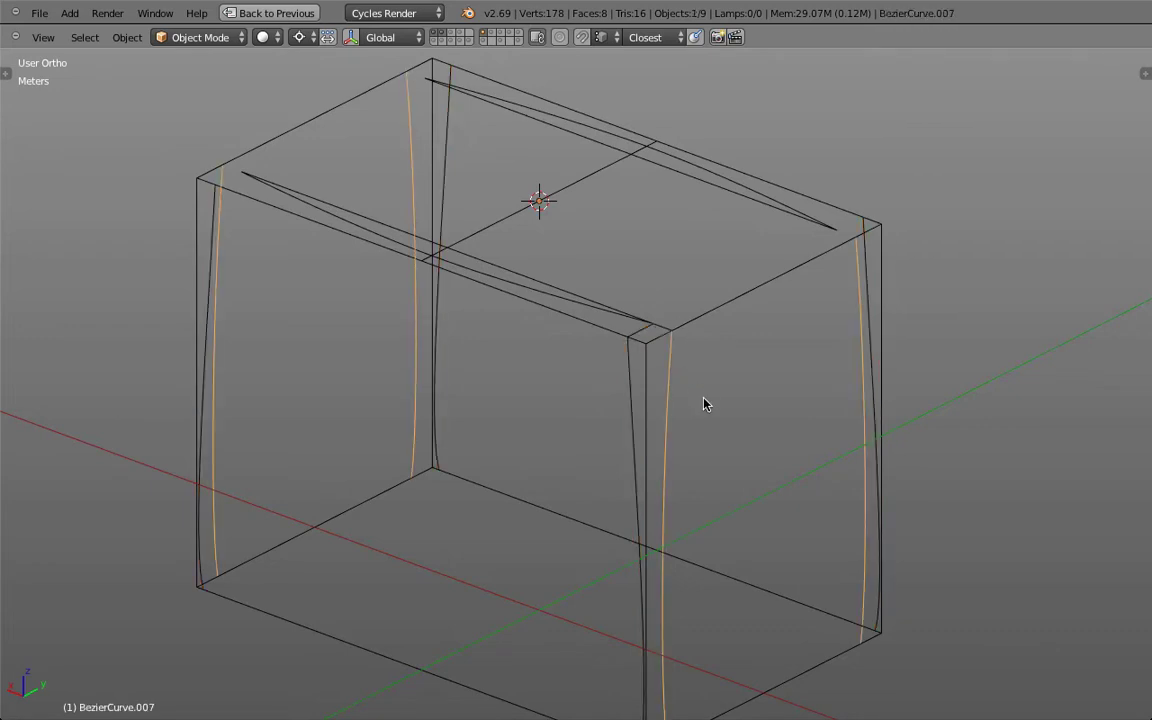
Separate one edge of the near top corner's guide lines into its own object using Selection.
{"action": "right_click", "coordinate": [667, 336]}
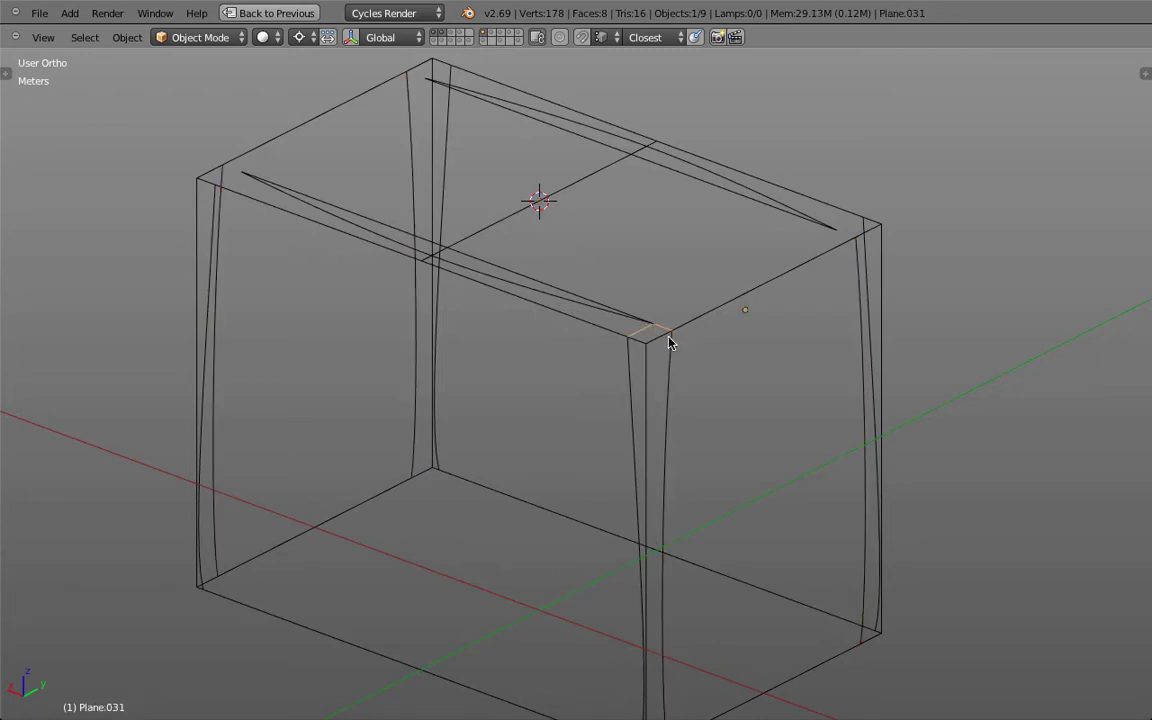
{"action": "key", "text": "Tab"}
{"action": "key", "text": "l"}
{"action": "key", "text": "p"}
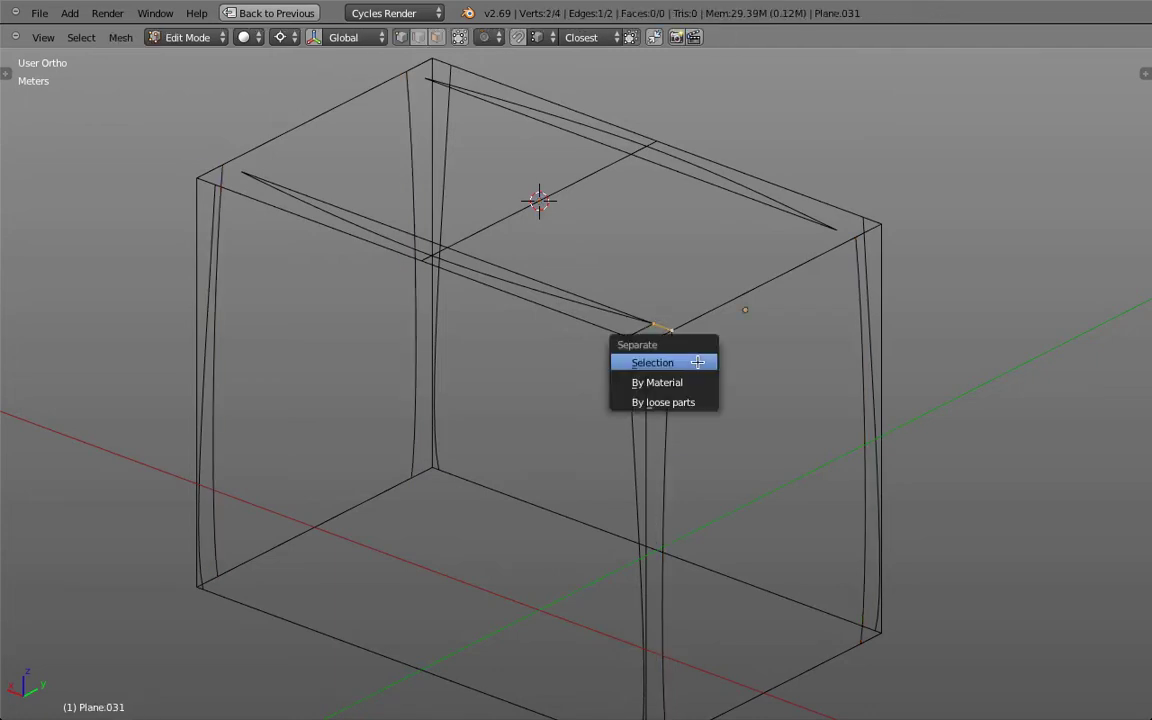
{"action": "left_click", "coordinate": [699, 362]}
{"action": "key", "text": "Tab"}
Select the corner guide edges with their matching vertical curves, then select the bowed top-edge curves.
{"action": "right_click", "coordinate": [668, 338]}
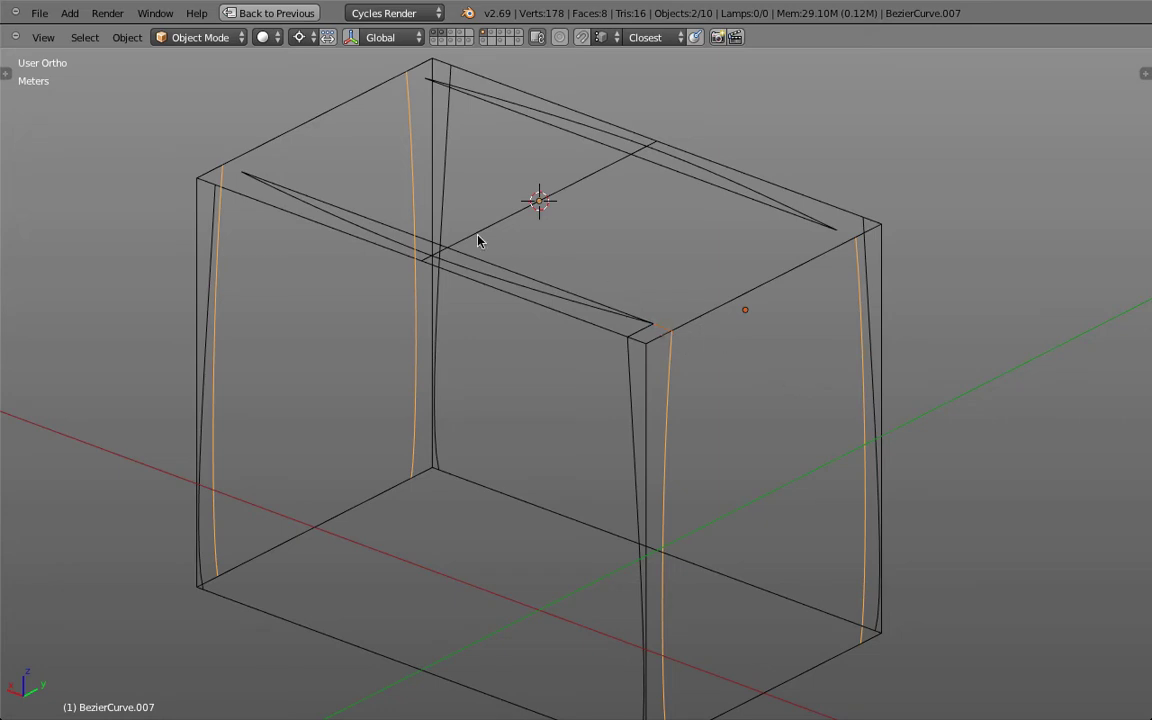
{"action": "right_click", "coordinate": [655, 334]}
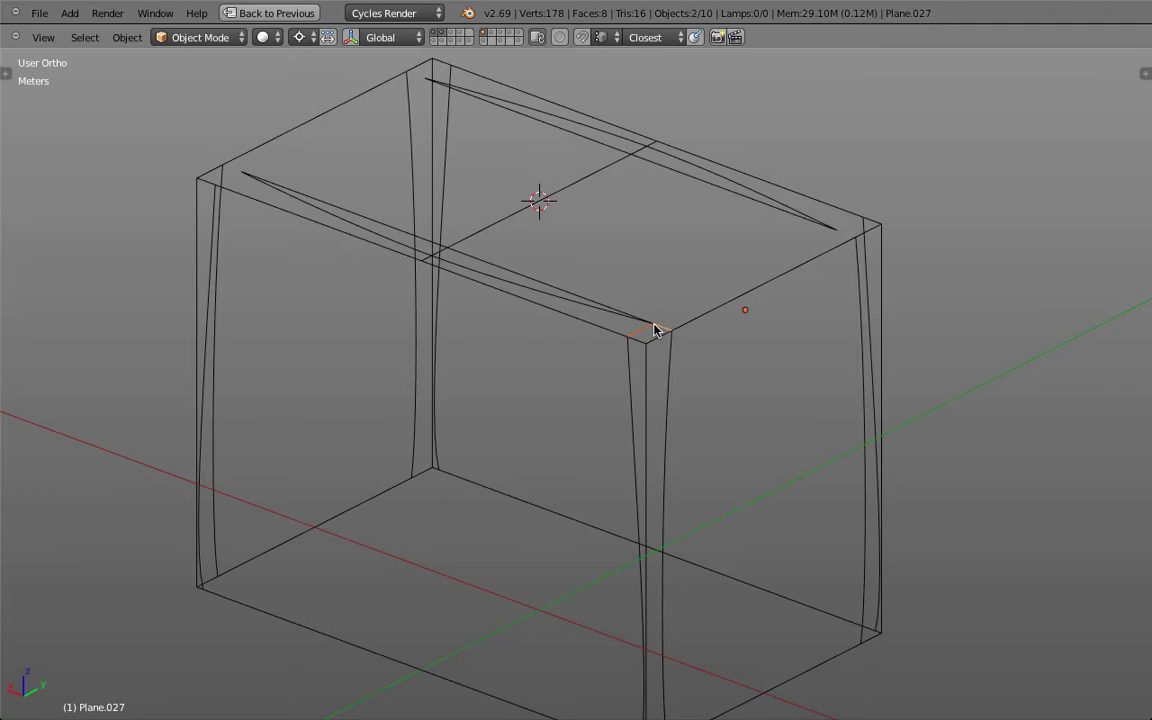
{"action": "right_click", "coordinate": [556, 302]}
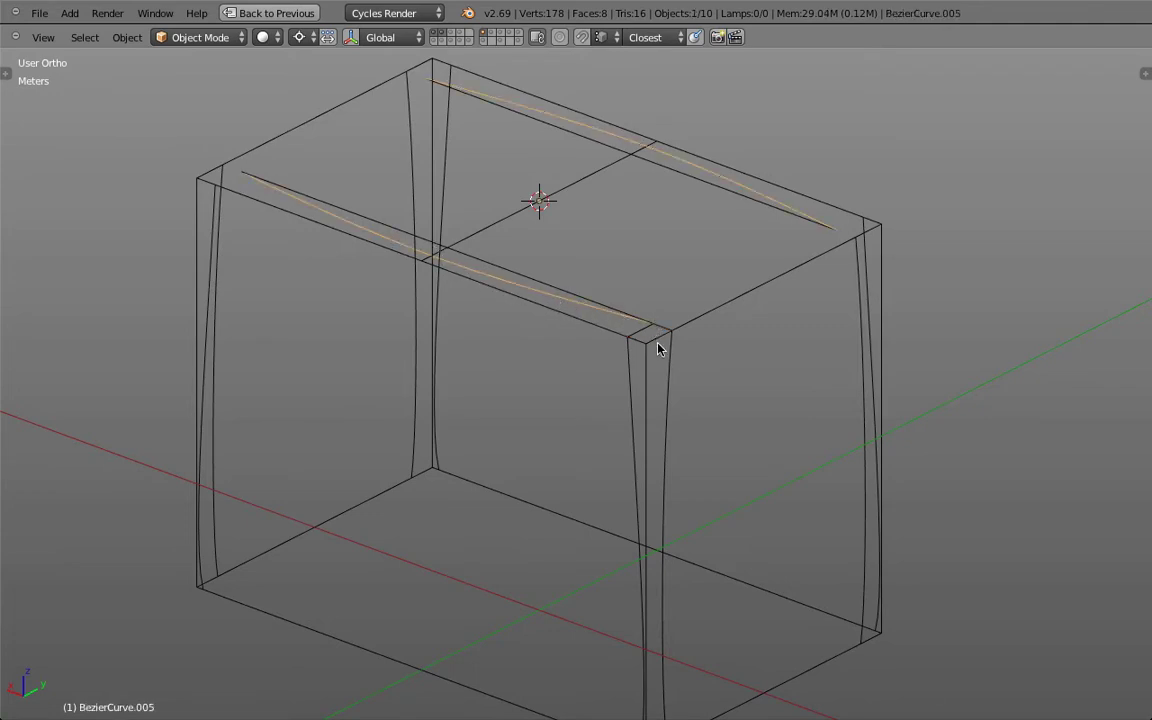
Reveal the hidden top rectangle and show the blue body's layer again with the guides.
{"action": "key", "text": "alt+h"}
{"action": "left_click", "coordinate": [459, 40], "text": "shift"}
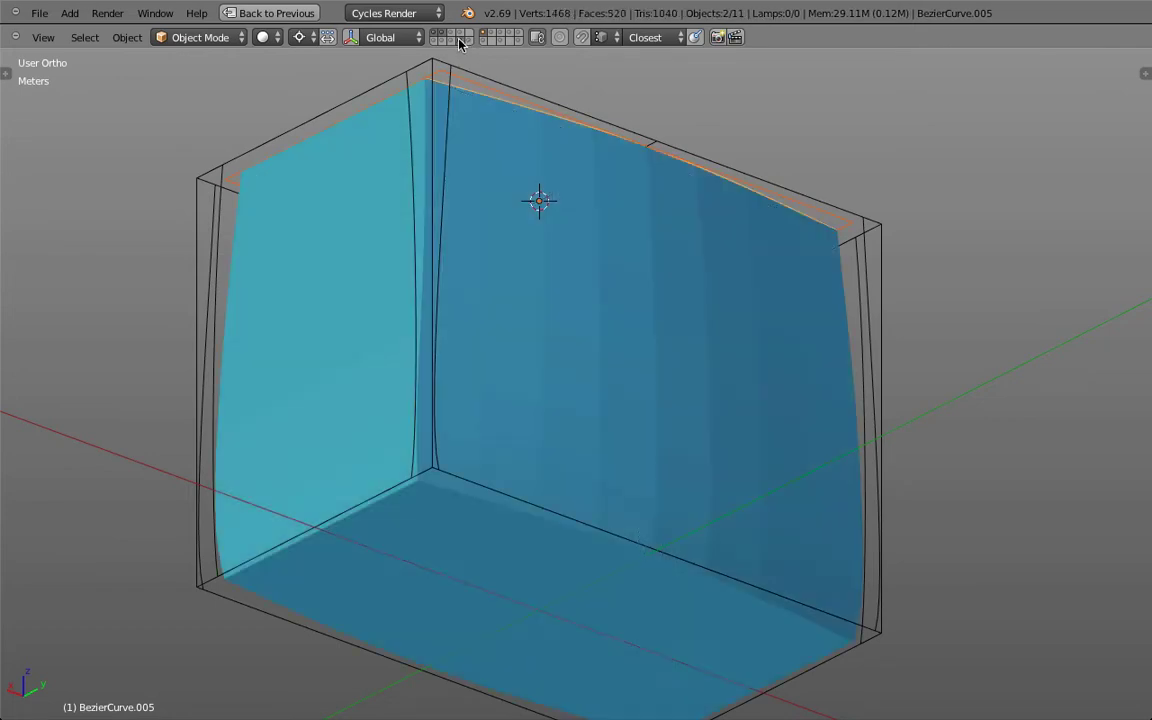
{"action": "left_click", "coordinate": [459, 41], "text": "shift"}
{"action": "left_click", "coordinate": [459, 42], "text": "shift"}
Examine the blue body's top corner and bowed top edges against the surrounding guide curves.
{"action": "scroll", "coordinate": [638, 346], "scroll_direction": "down", "scroll_amount": 3}
{"action": "left_click_drag", "start_coordinate": [732, 332], "coordinate": [386, 470]}
{"action": "scroll", "coordinate": [581, 391], "scroll_direction": "up", "scroll_amount": 5}
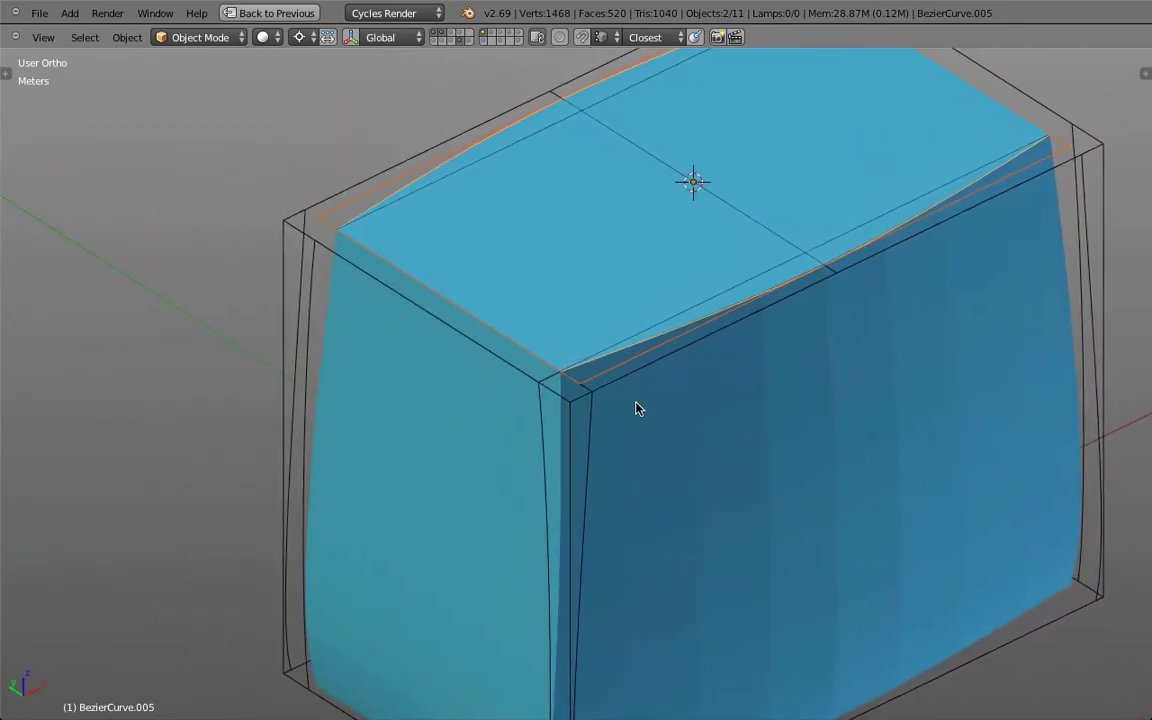
{"action": "left_click_drag", "start_coordinate": [636, 403], "coordinate": [644, 338]}
{"action": "scroll", "coordinate": [644, 338], "scroll_direction": "up", "scroll_amount": 1}
{"action": "scroll", "coordinate": [644, 339], "scroll_direction": "down", "scroll_amount": 1}
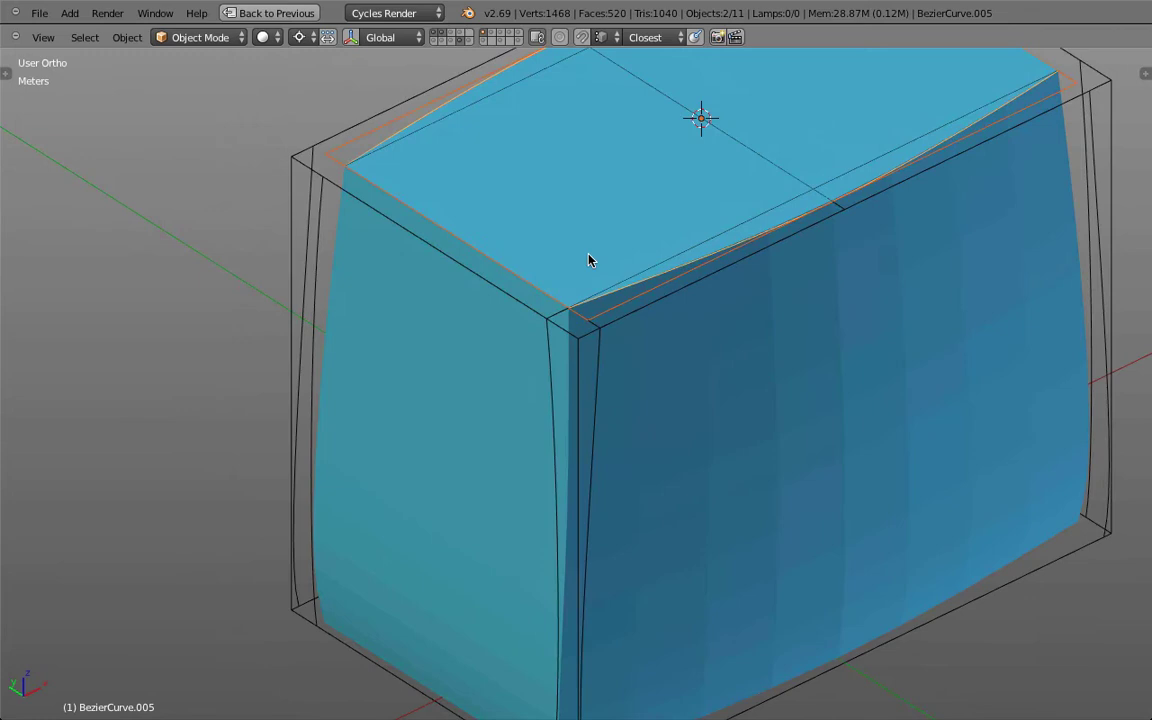
{"action": "scroll", "coordinate": [588, 260], "scroll_direction": "down", "scroll_amount": 2}
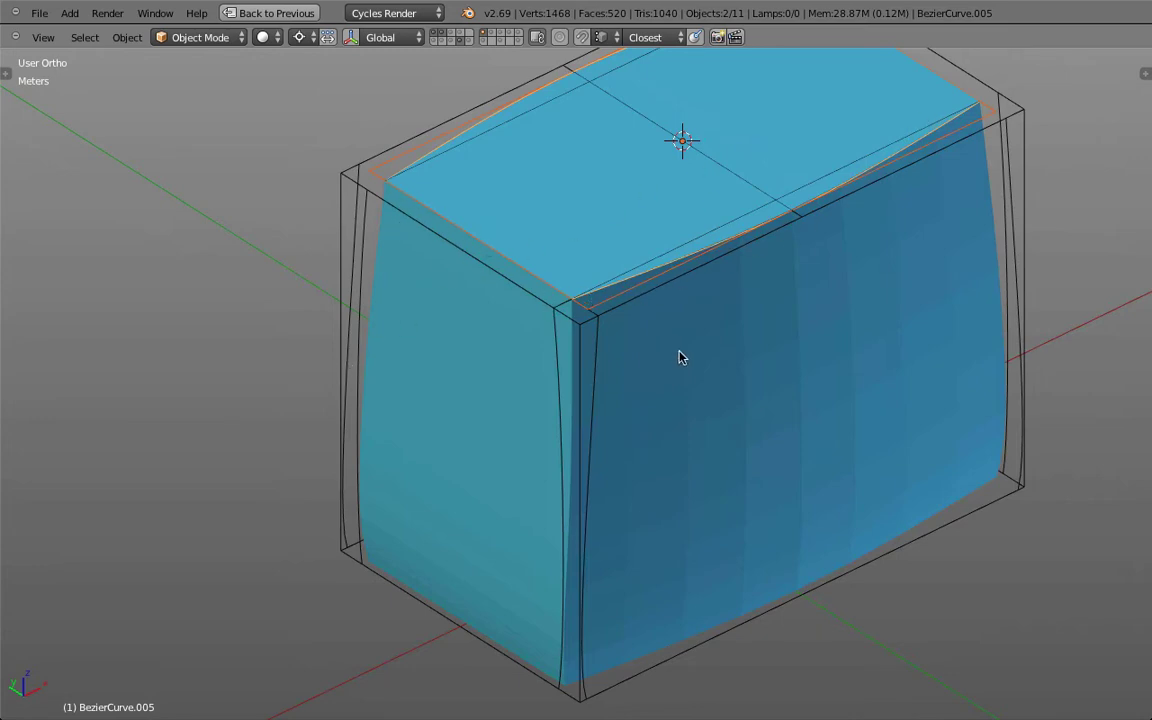
Show only the finished toaster's layer, inspect the model from the front and above, and add the bounding box layer.
{"action": "left_click", "coordinate": [484, 42]}
{"action": "scroll", "coordinate": [568, 185], "scroll_direction": "down", "scroll_amount": 2}
{"action": "left_click_drag", "start_coordinate": [836, 306], "coordinate": [746, 237]}
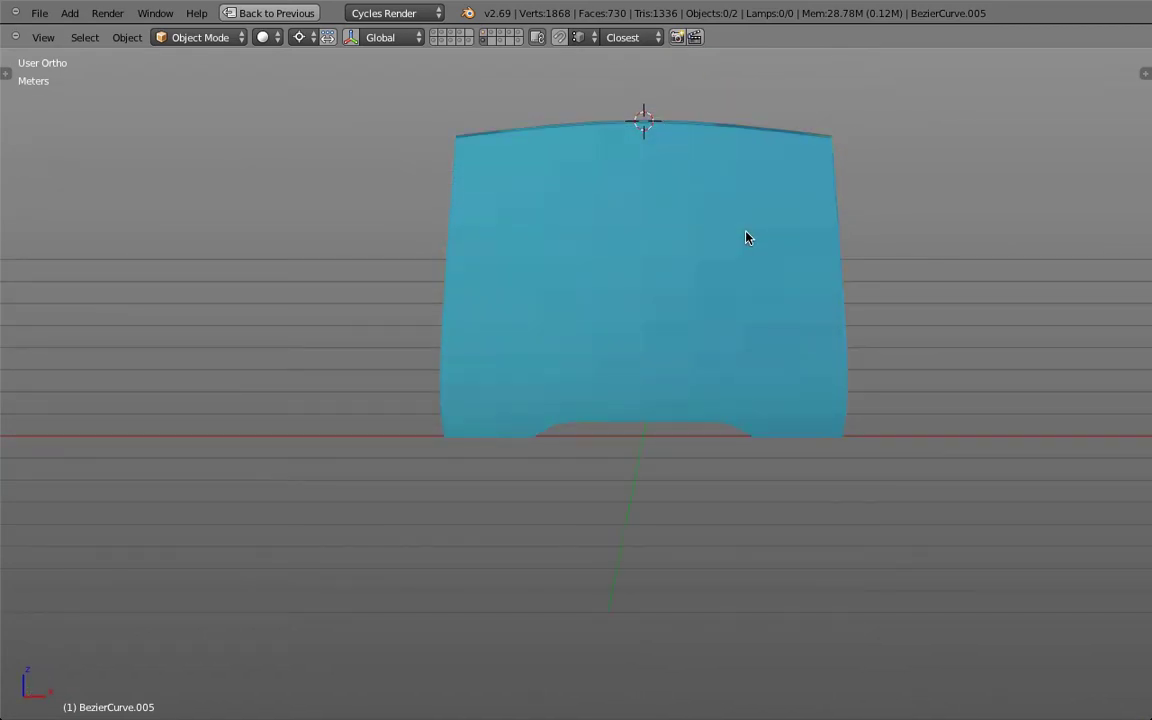
{"action": "left_click_drag", "start_coordinate": [746, 237], "coordinate": [680, 307]}
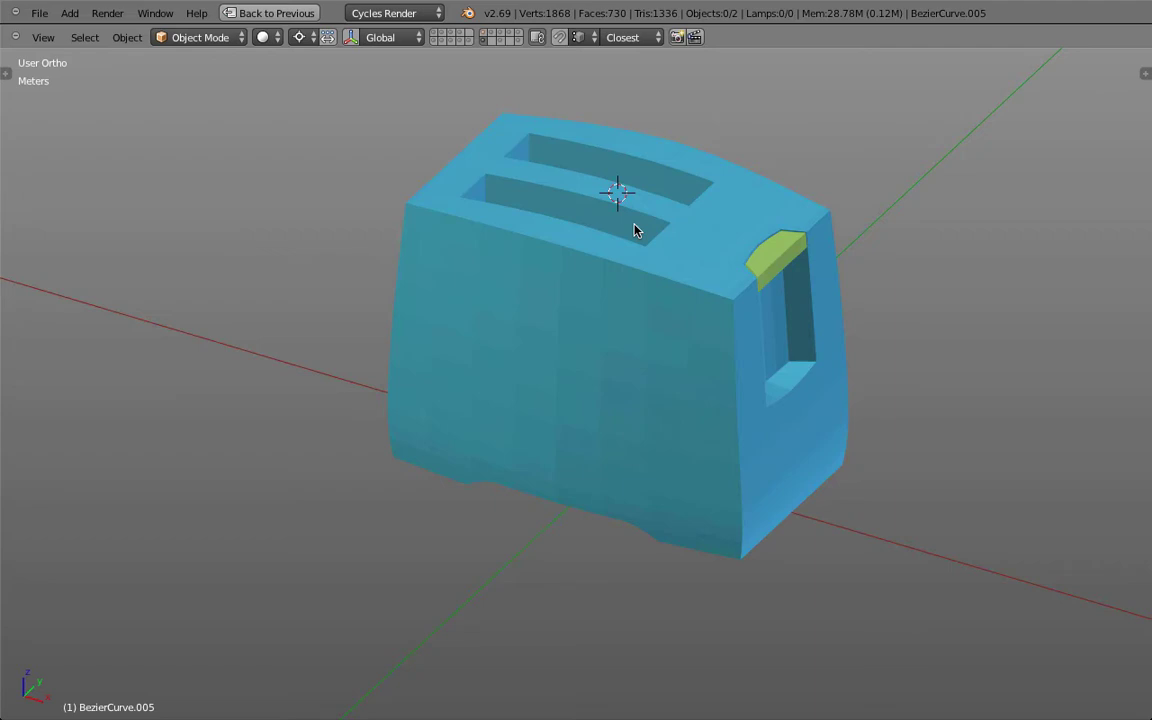
{"action": "left_click", "coordinate": [436, 33], "text": "shift"}
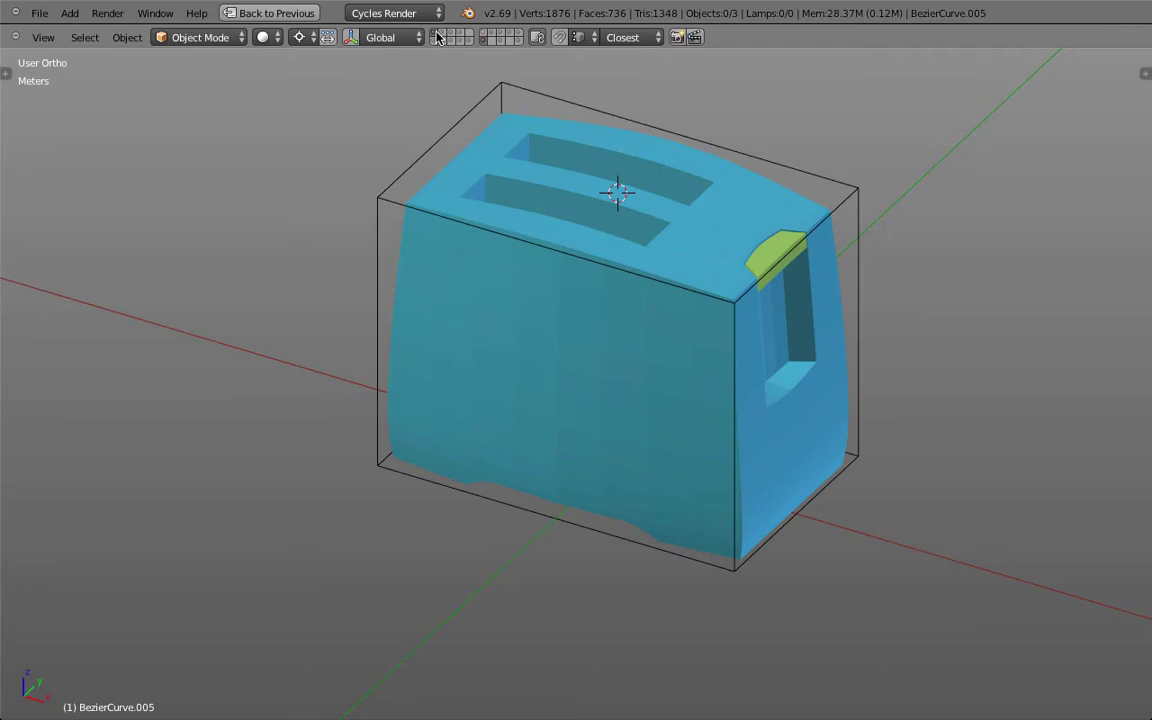
Show the top rectangle's layer and the layer with the slot, lever, knob and foot cutout outlines, clearing the selection.
{"action": "left_click", "coordinate": [441, 34], "text": "shift"}
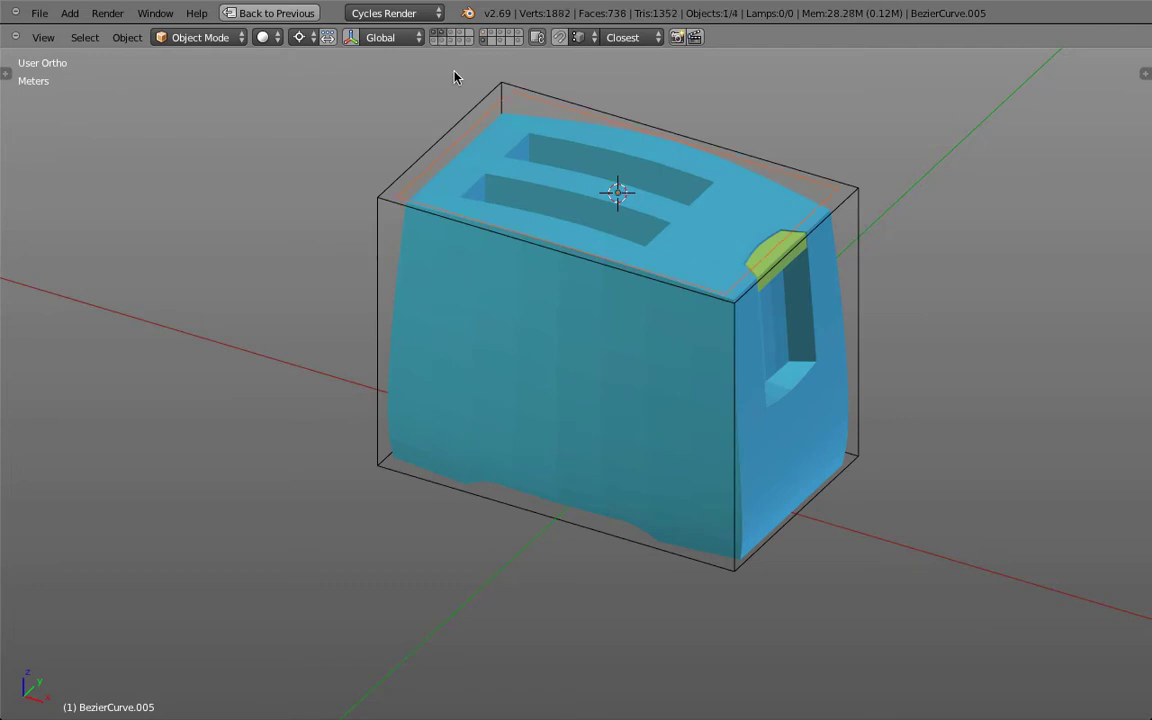
{"action": "key", "text": "a"}
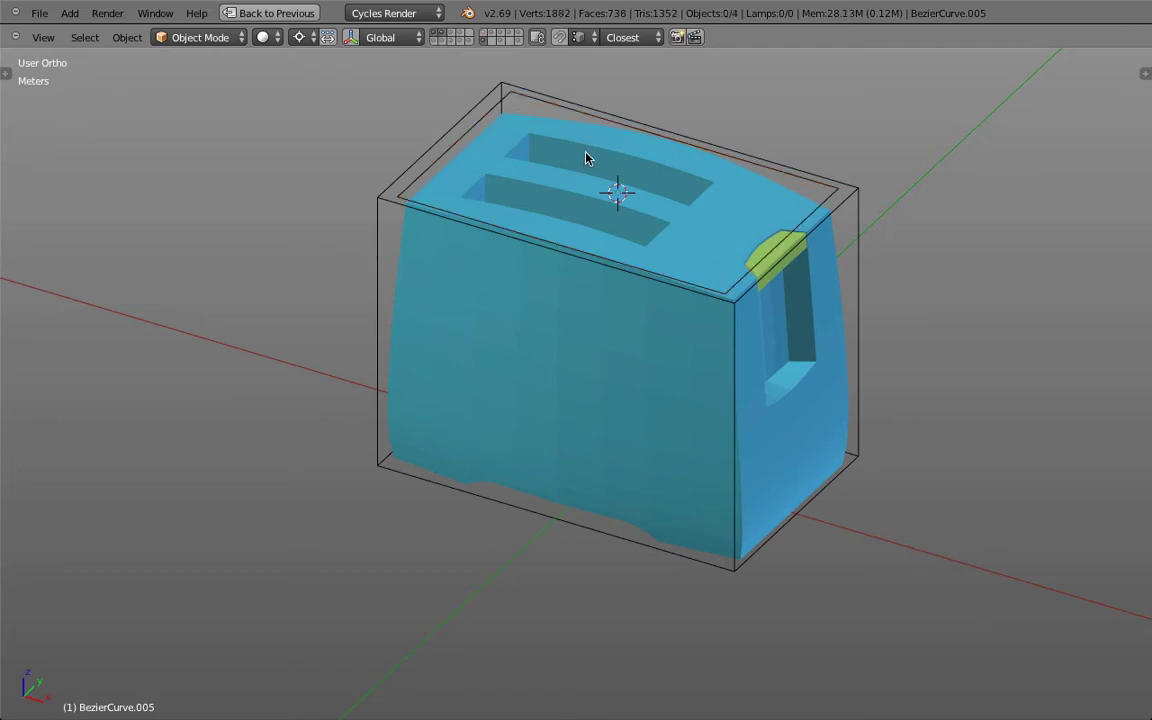
{"action": "left_click", "coordinate": [449, 33], "text": "shift"}
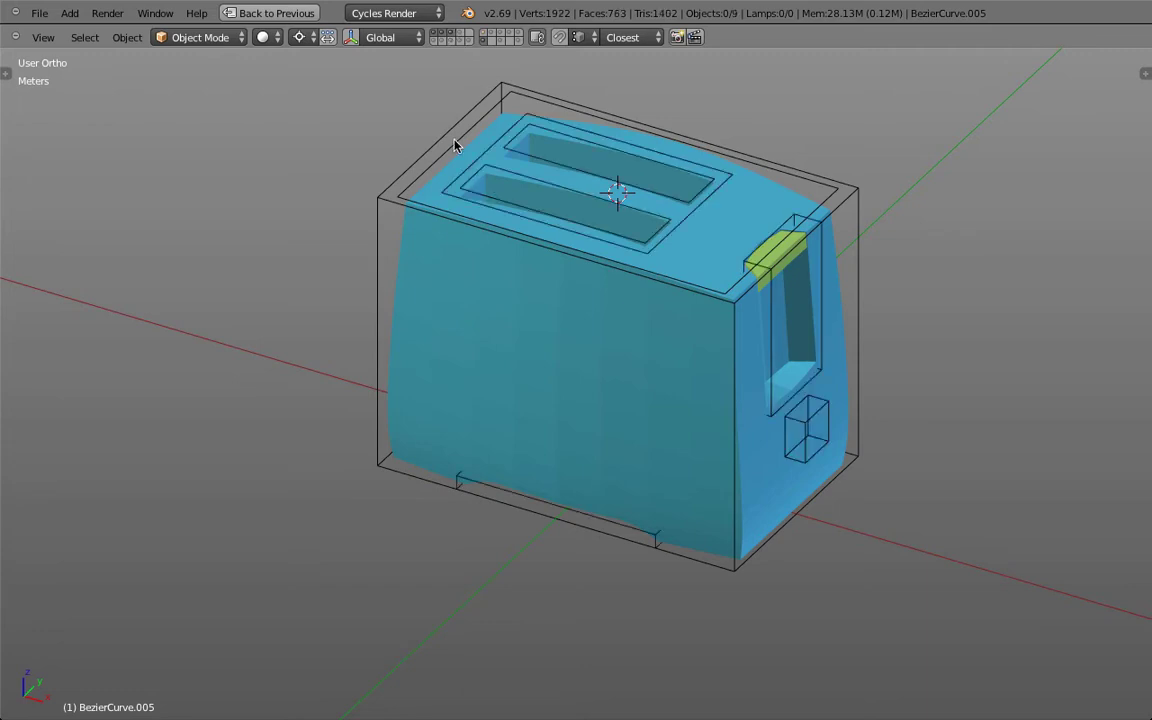
Select the bounding box and the two slot outlines in turn, and hide the larger rectangle surrounding the slots.
{"action": "right_click", "coordinate": [456, 146]}
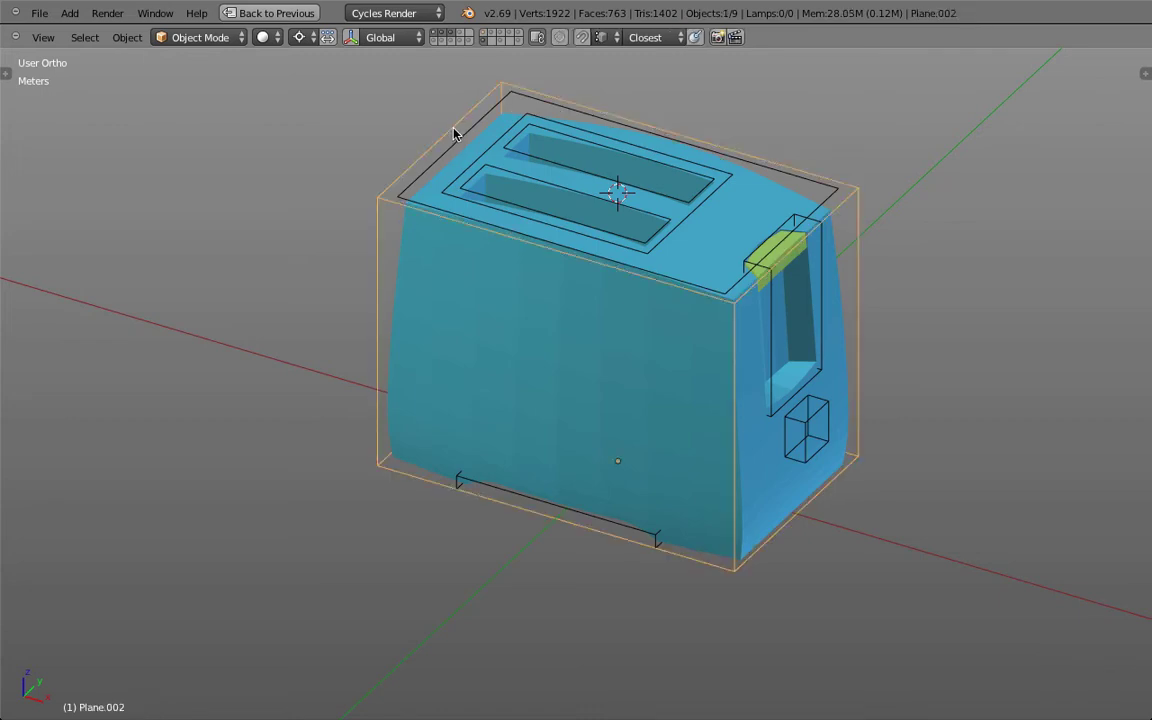
{"action": "right_click", "coordinate": [508, 156]}
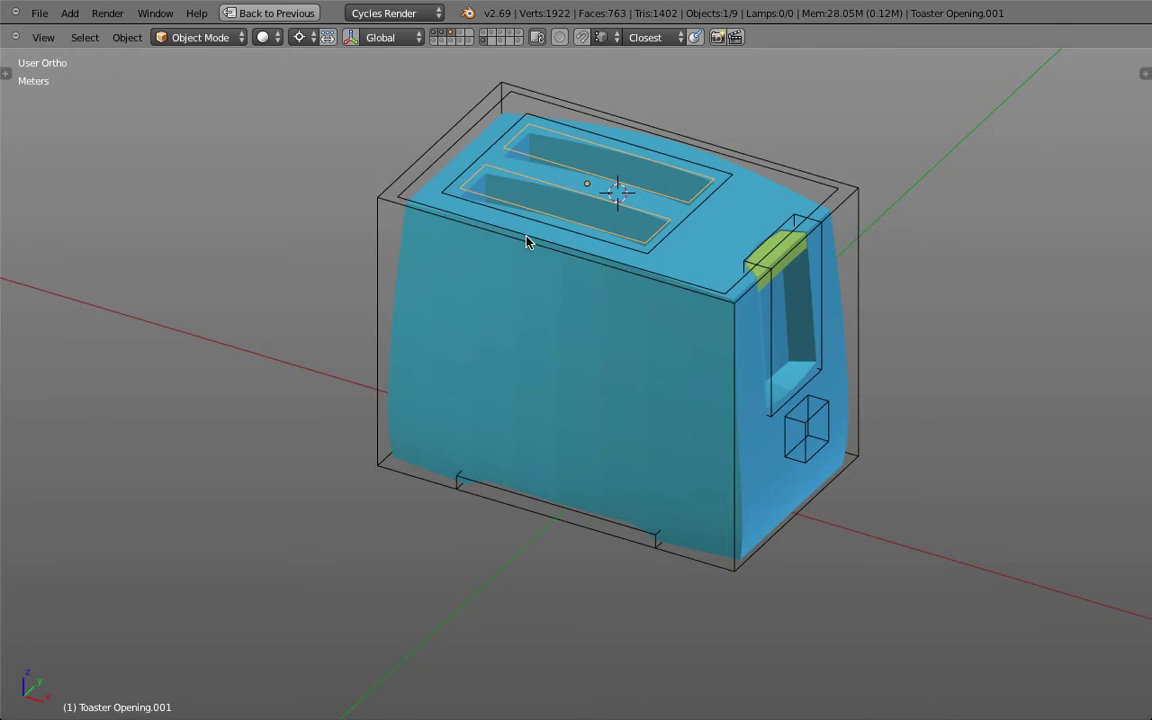
{"action": "right_click", "coordinate": [686, 222]}
{"action": "key", "text": "h"}
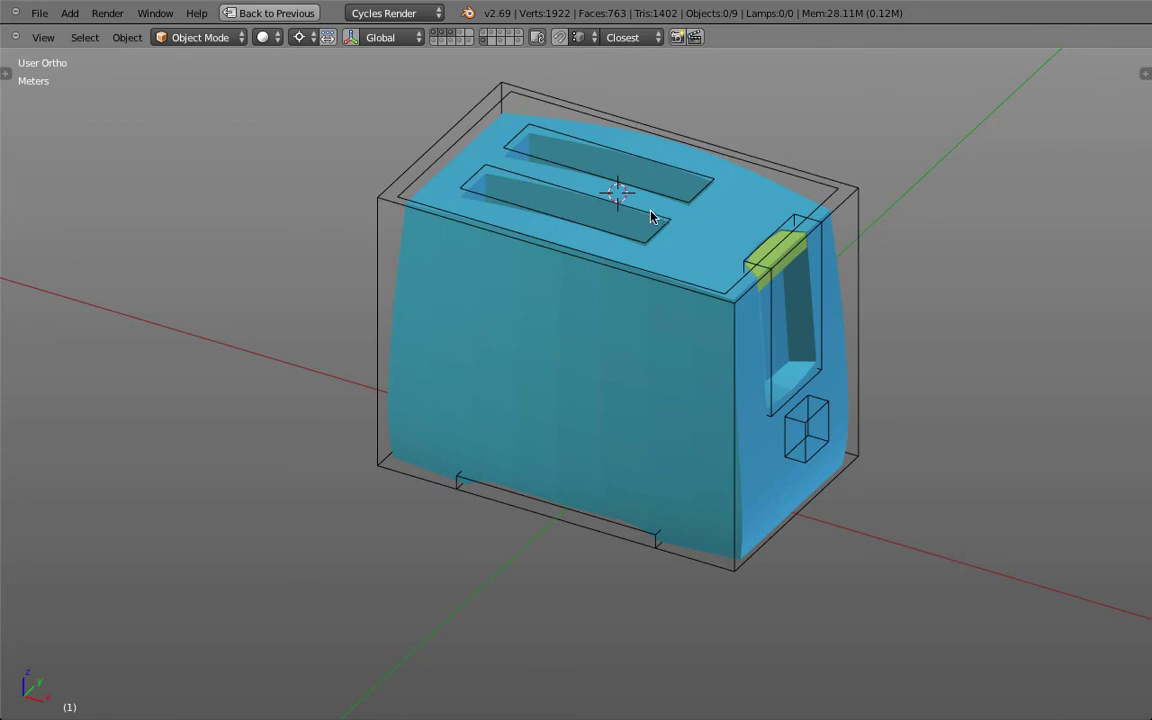
Check the outlines against the toaster from the front, then show only the finished toaster's layer in a perspective angle.
{"action": "key", "text": "KP_1"}
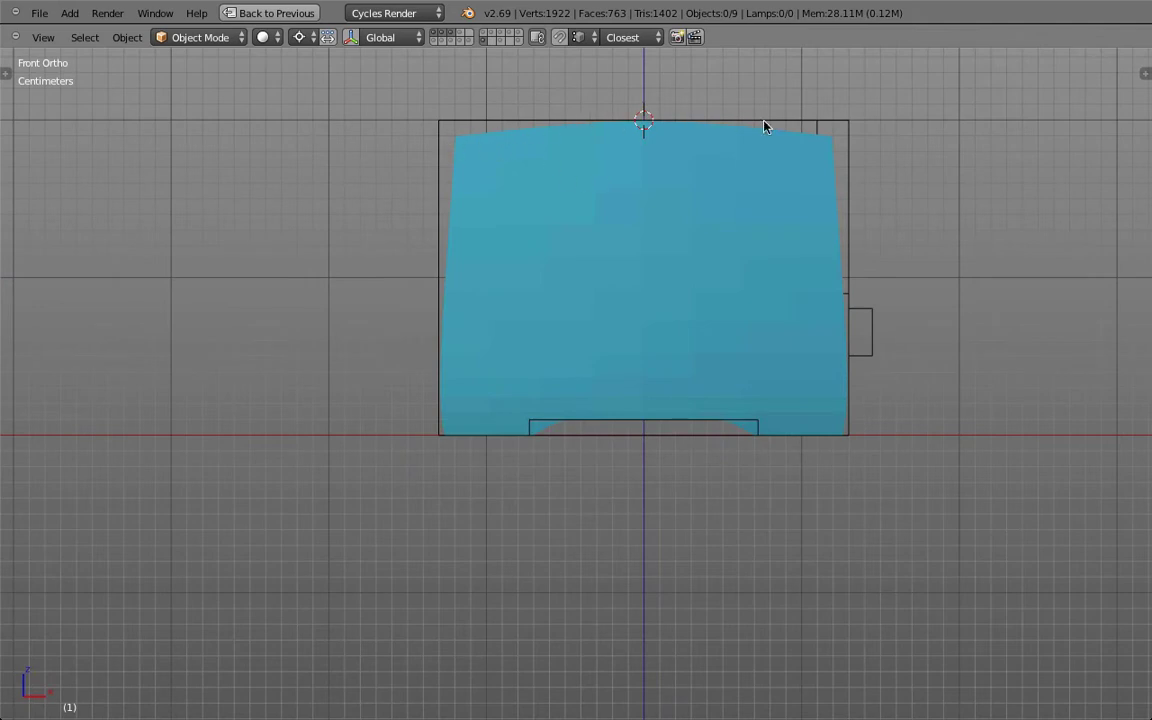
{"action": "left_click", "coordinate": [466, 41]}
{"action": "left_click", "coordinate": [483, 42]}
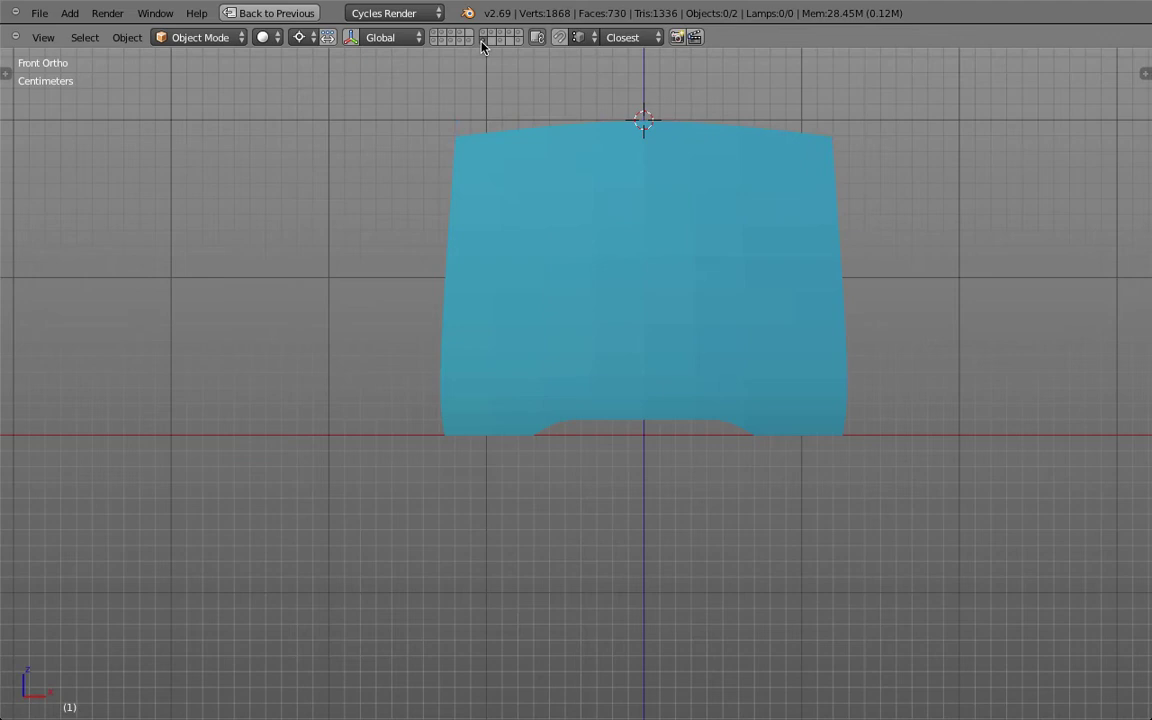
{"action": "left_click_drag", "start_coordinate": [575, 132], "coordinate": [522, 172]}
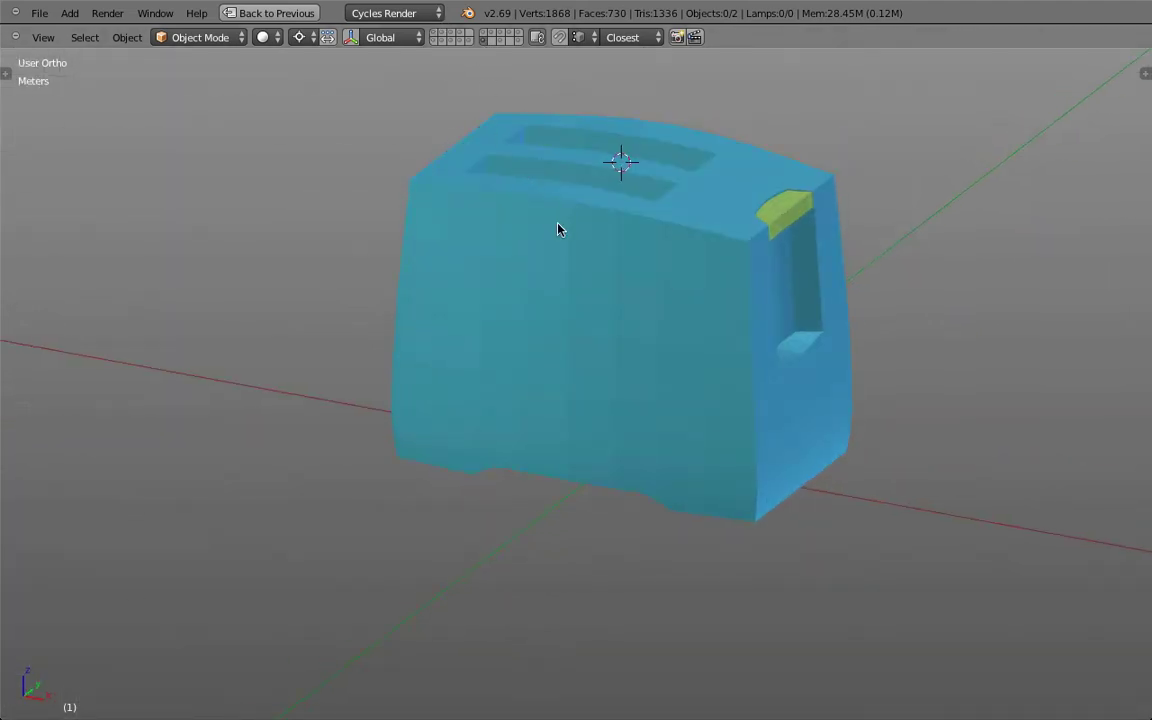
Turn off the viewport display of the toaster body's Toast boolean modifier.
{"action": "right_click", "coordinate": [453, 253]}
{"action": "key", "text": "ctrl+Up"}
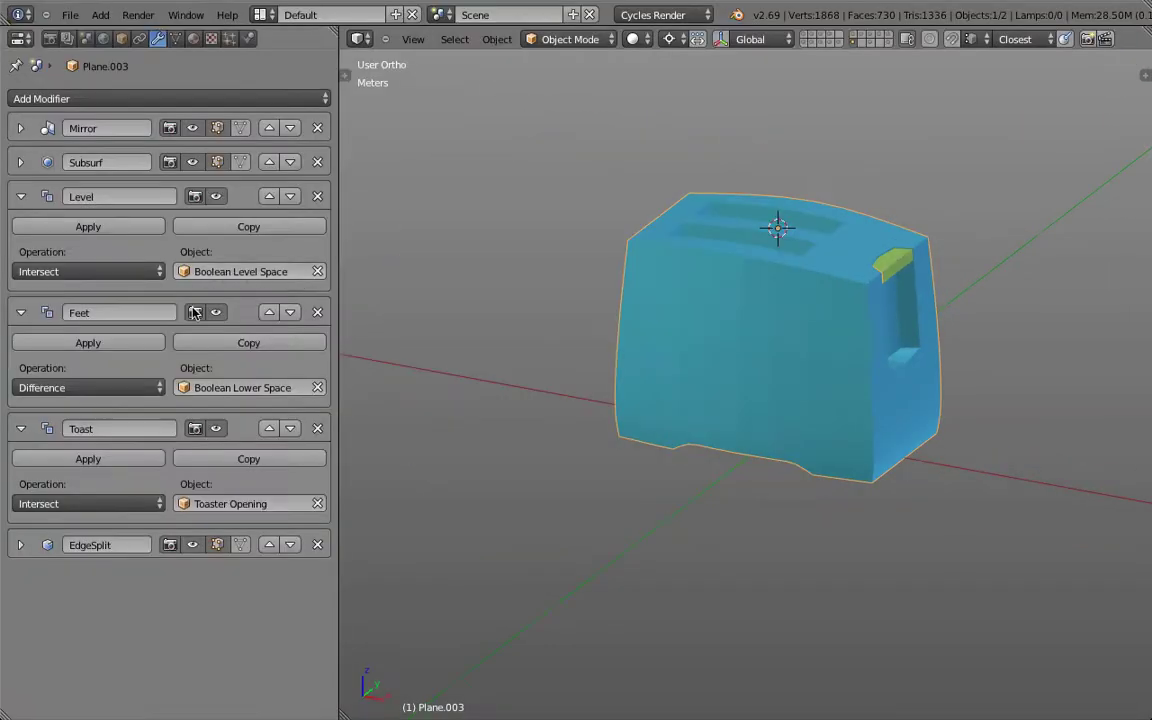
{"action": "left_click", "coordinate": [215, 429]}
{"action": "key", "text": "ctrl+Up"}
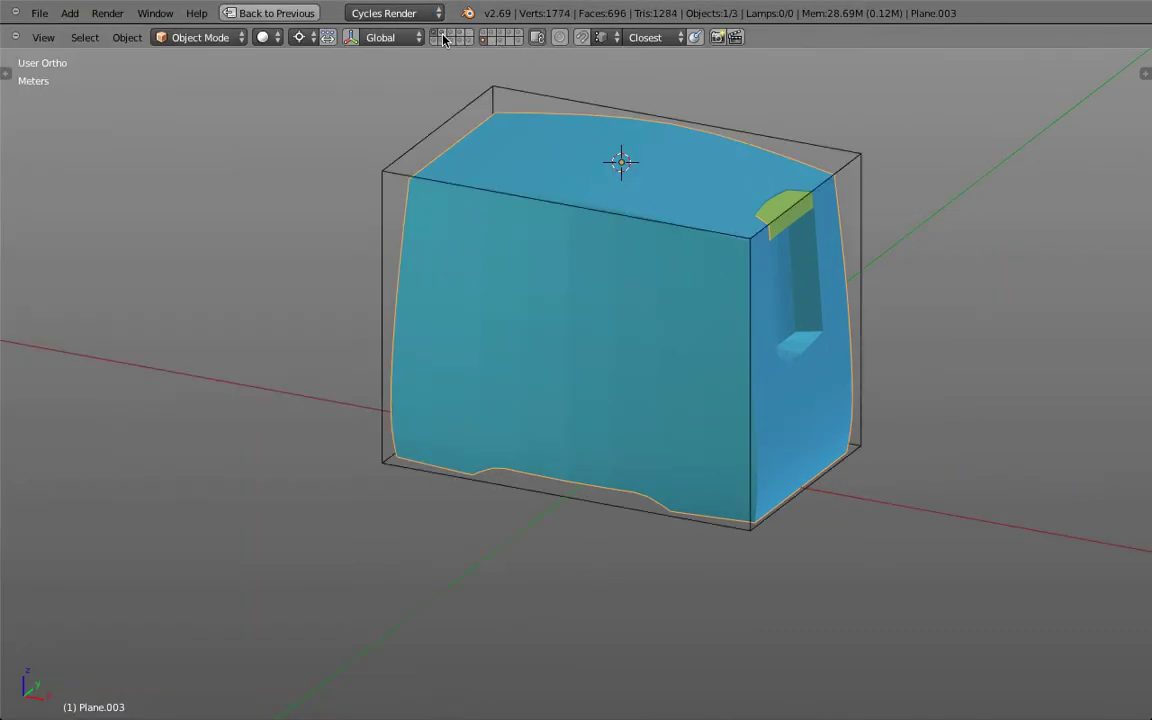
Show the bounding box and body edge curves with the toaster, and select the arched top-edge curve to examine it.
{"action": "left_click", "coordinate": [491, 35], "text": "shift"}
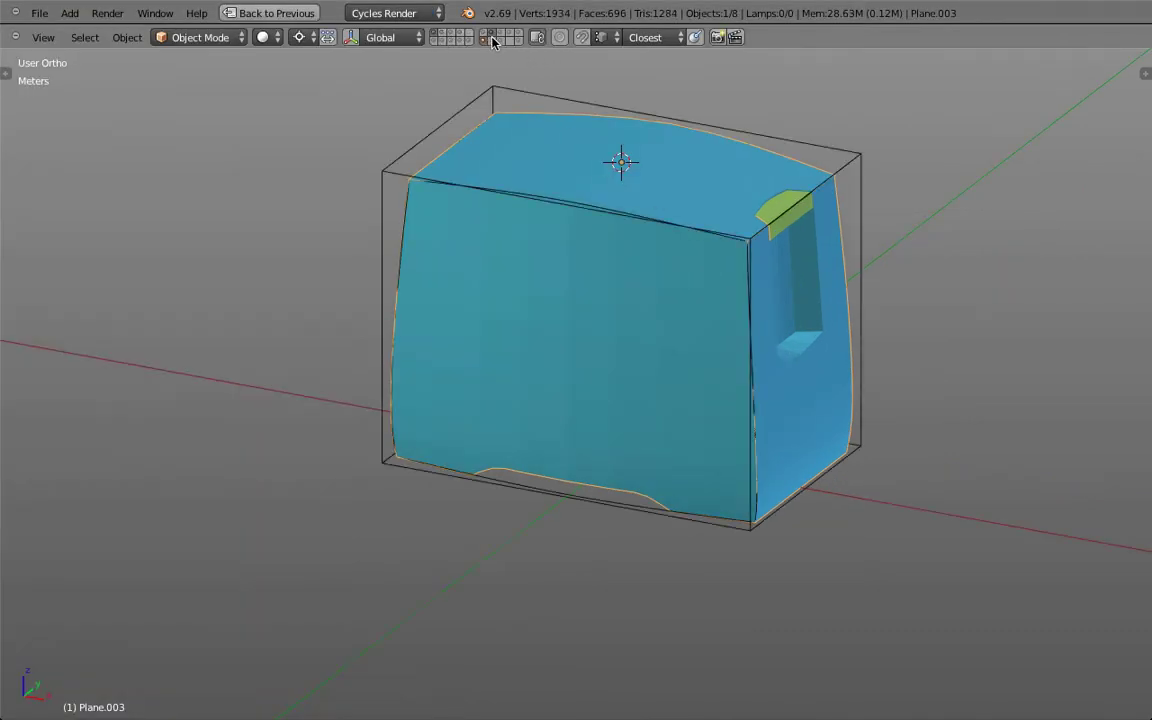
{"action": "left_click_drag", "start_coordinate": [633, 149], "coordinate": [664, 105]}
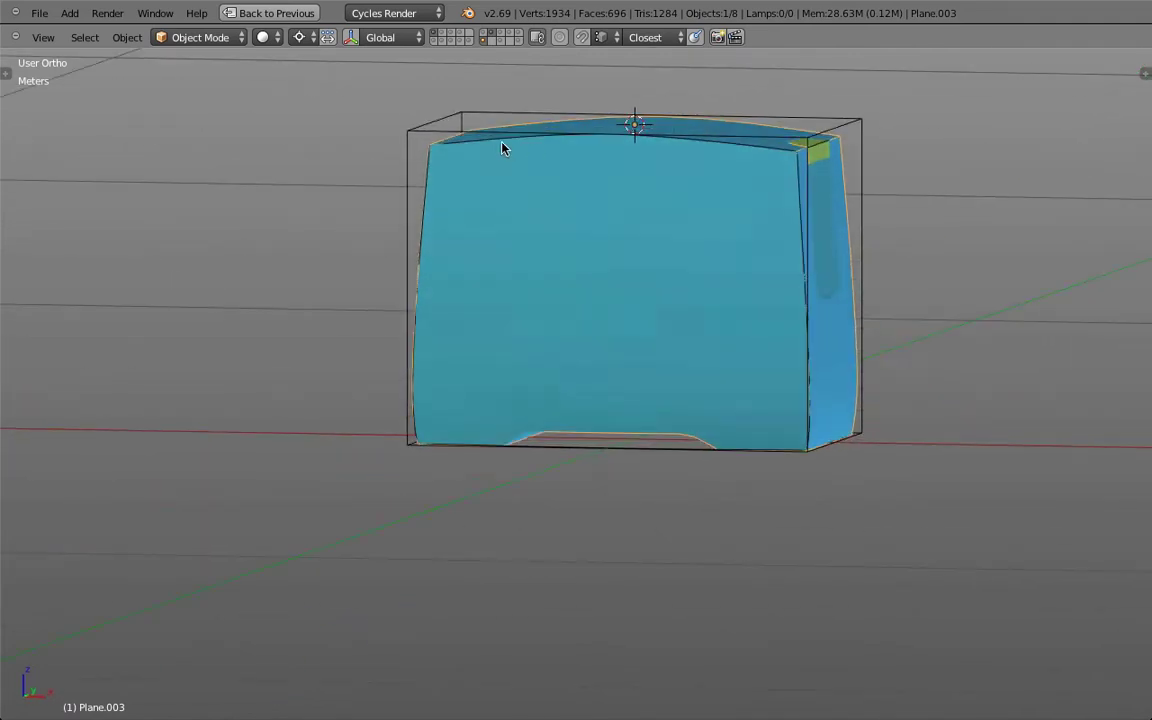
{"action": "right_click", "coordinate": [503, 148]}
{"action": "left_click_drag", "start_coordinate": [502, 153], "coordinate": [573, 155]}
{"action": "scroll", "coordinate": [573, 154], "scroll_direction": "down", "scroll_amount": 1}
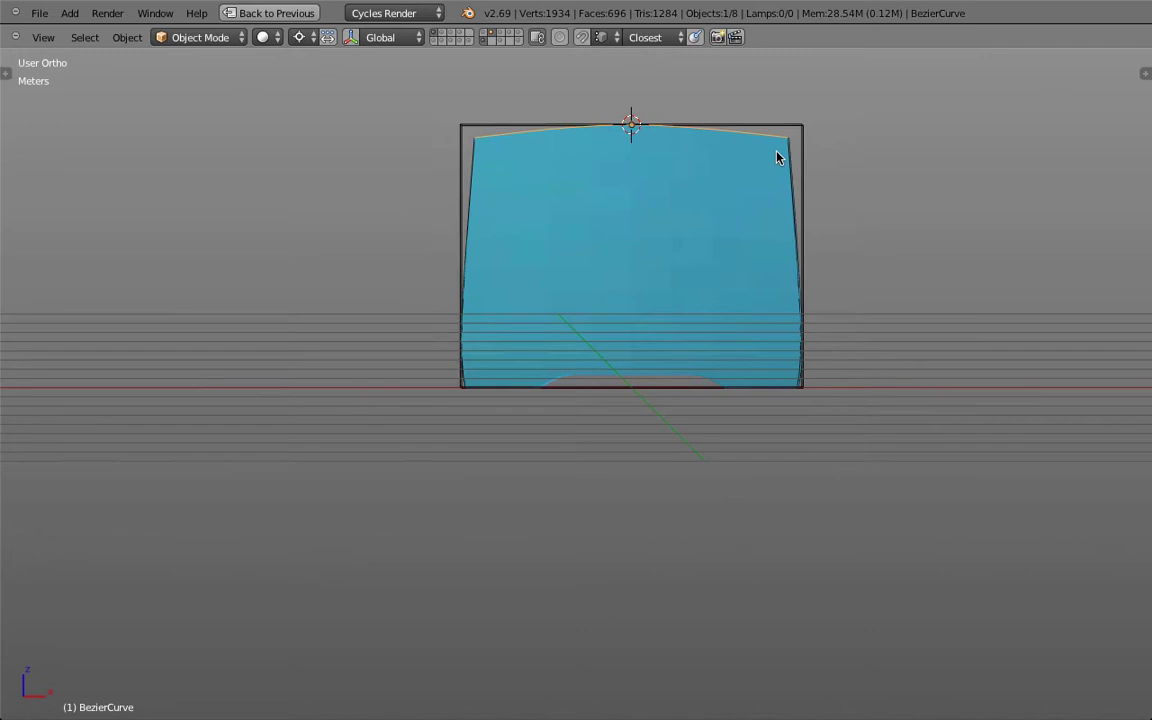
{"action": "left_click_drag", "start_coordinate": [778, 157], "coordinate": [581, 134]}
{"action": "left_click", "coordinate": [503, 37]}
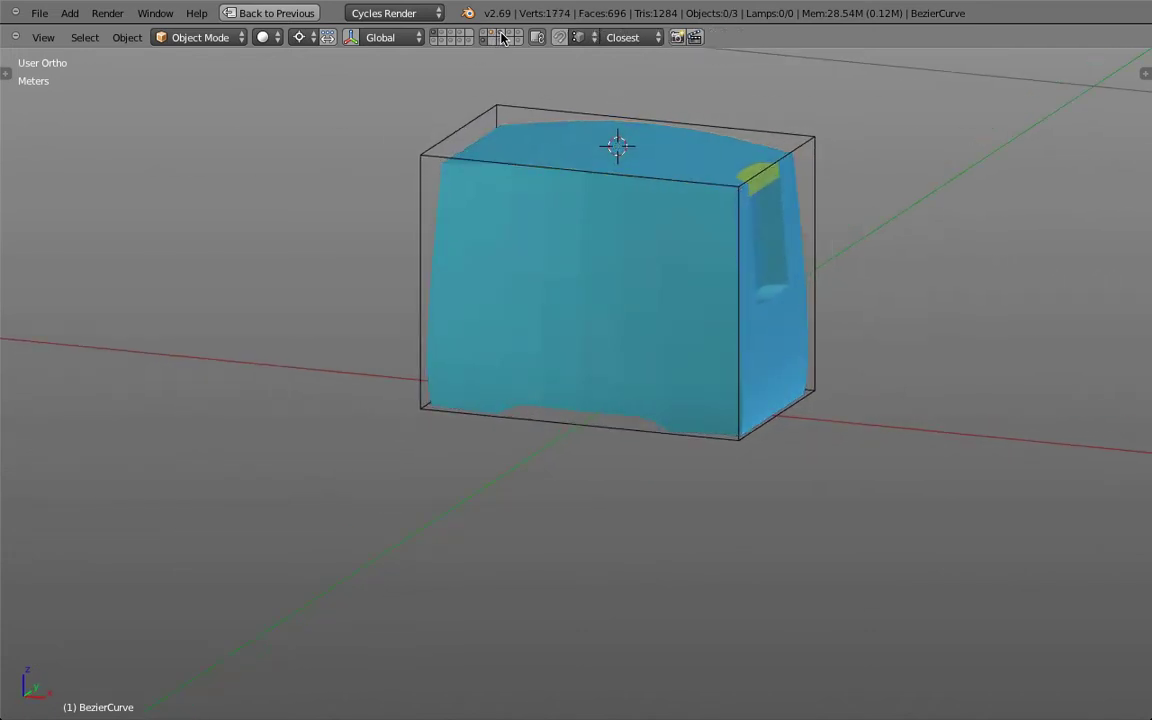
{"action": "left_click", "coordinate": [501, 34], "text": "shift"}
{"action": "left_click_drag", "start_coordinate": [530, 76], "coordinate": [522, 96]}
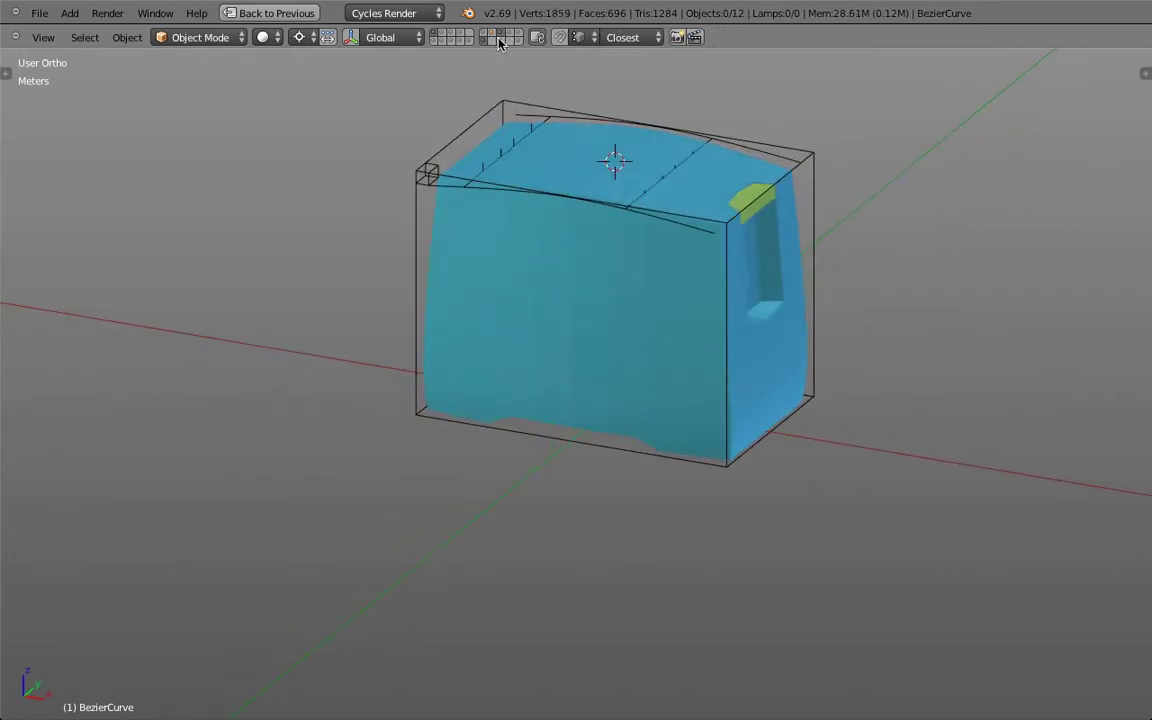
{"action": "left_click", "coordinate": [492, 33], "text": "shift"}
{"action": "left_click", "coordinate": [500, 34], "text": "shift"}
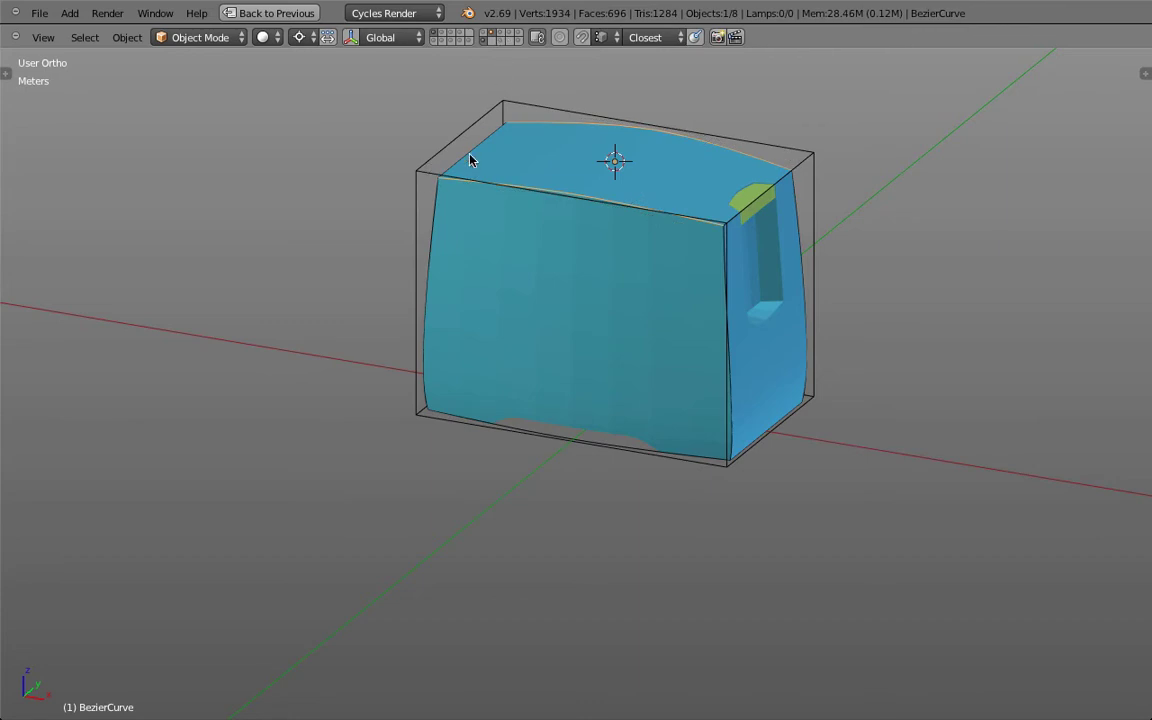
Show the construction guide curves' layer as well, and select the vertical side curves to compare with the body from the front.
{"action": "left_click", "coordinate": [483, 37], "text": "shift"}
{"action": "left_click_drag", "start_coordinate": [530, 195], "coordinate": [655, 173]}
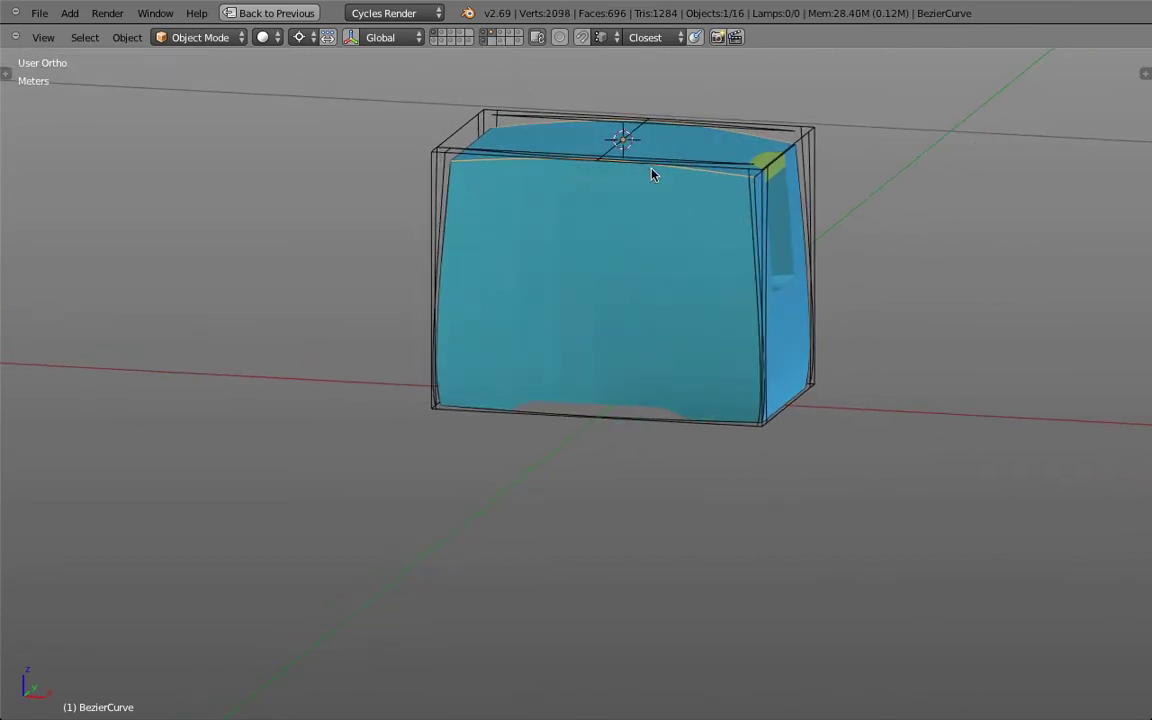
{"action": "right_click", "coordinate": [752, 199]}
{"action": "key", "text": "KP_1"}
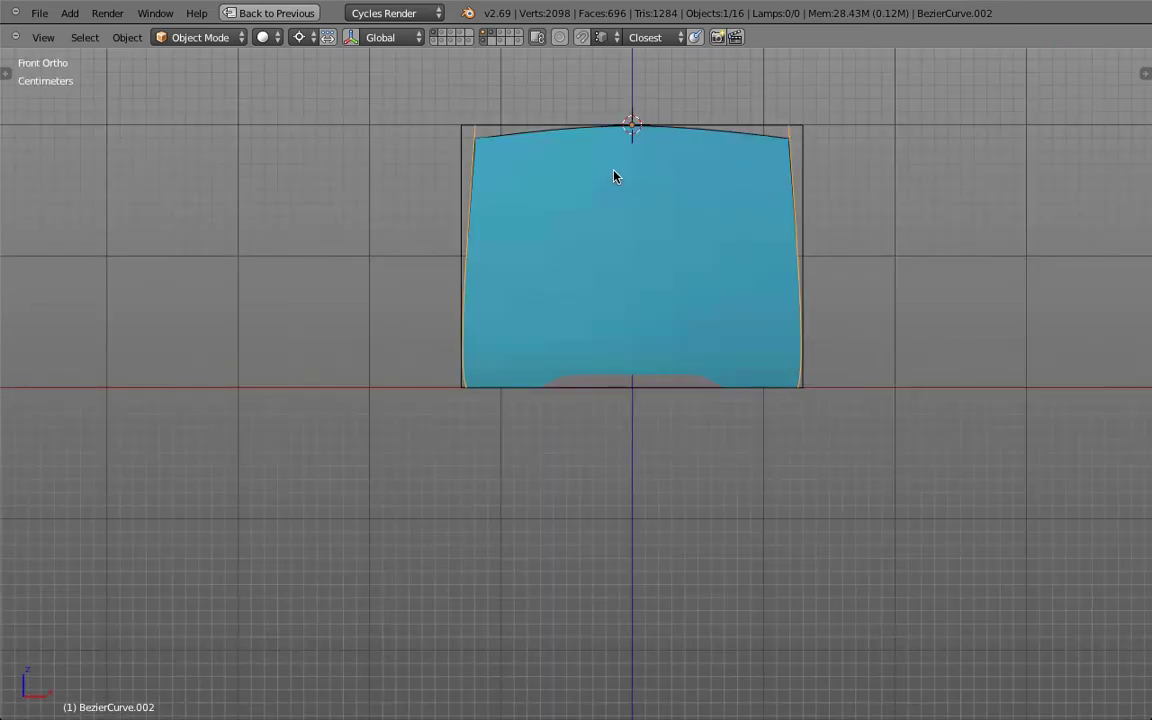
Scale all points of the straight guide lines across the body's two short top edges along Y, extending them past the bounding box.
{"action": "mouse_move", "coordinate": [614, 177]}
{"action": "left_mouse_down"}
{"action": "mouse_move", "coordinate": [512, 181]}
{"action": "mouse_move", "coordinate": [421, 165]}
{"action": "mouse_move", "coordinate": [472, 161]}
{"action": "mouse_move", "coordinate": [438, 205]}
{"action": "left_mouse_up"}
{"action": "right_click", "coordinate": [449, 165]}
{"action": "scroll", "coordinate": [438, 205], "scroll_direction": "up", "scroll_amount": 2}
{"action": "right_click", "coordinate": [432, 204]}
{"action": "key", "text": "z"}
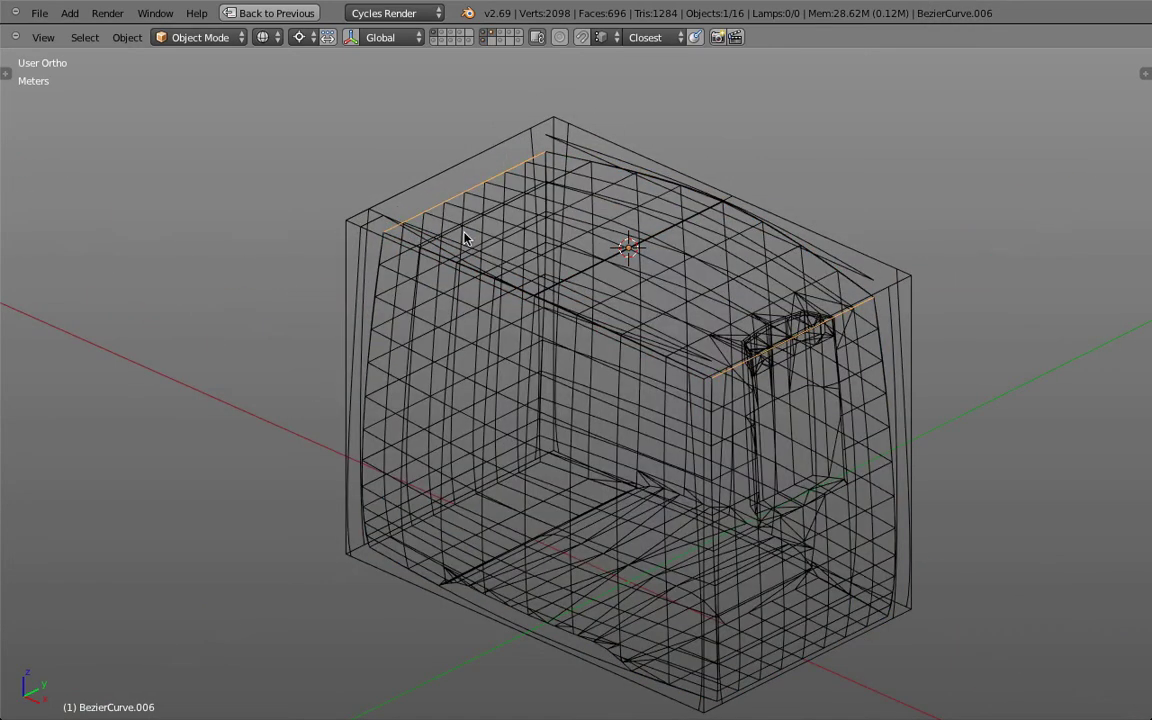
{"action": "key", "text": "z"}
{"action": "key", "text": "Tab"}
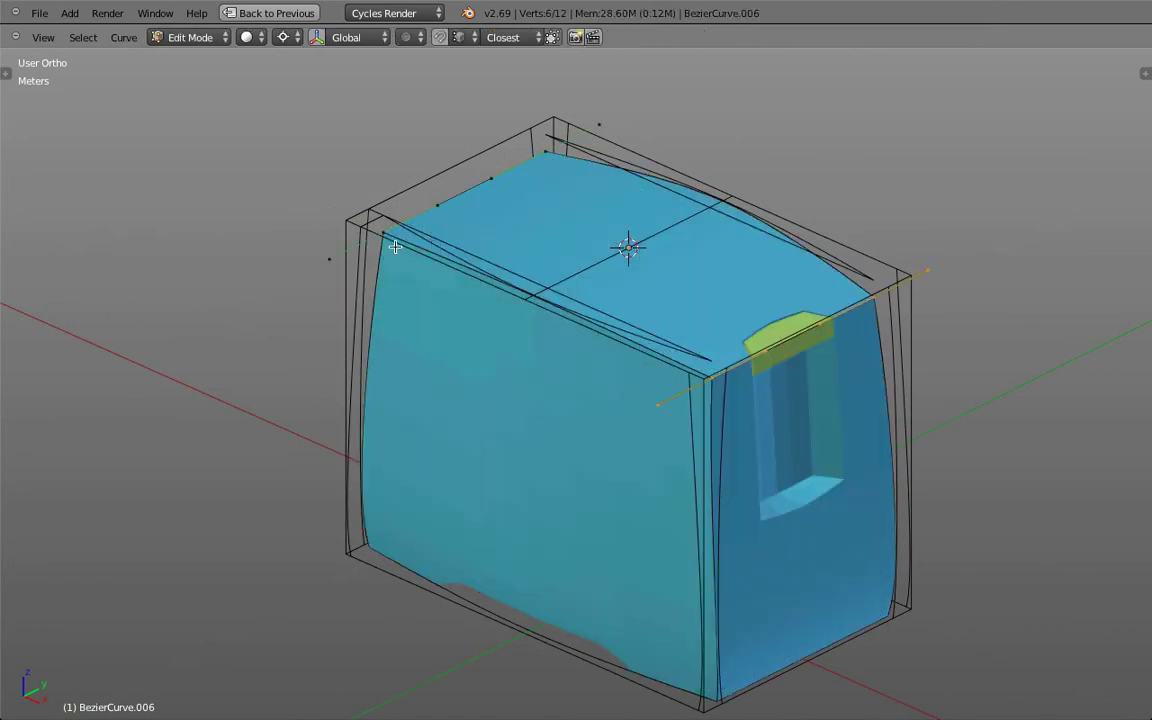
{"action": "key", "text": "a"}
{"action": "key", "text": "a"}
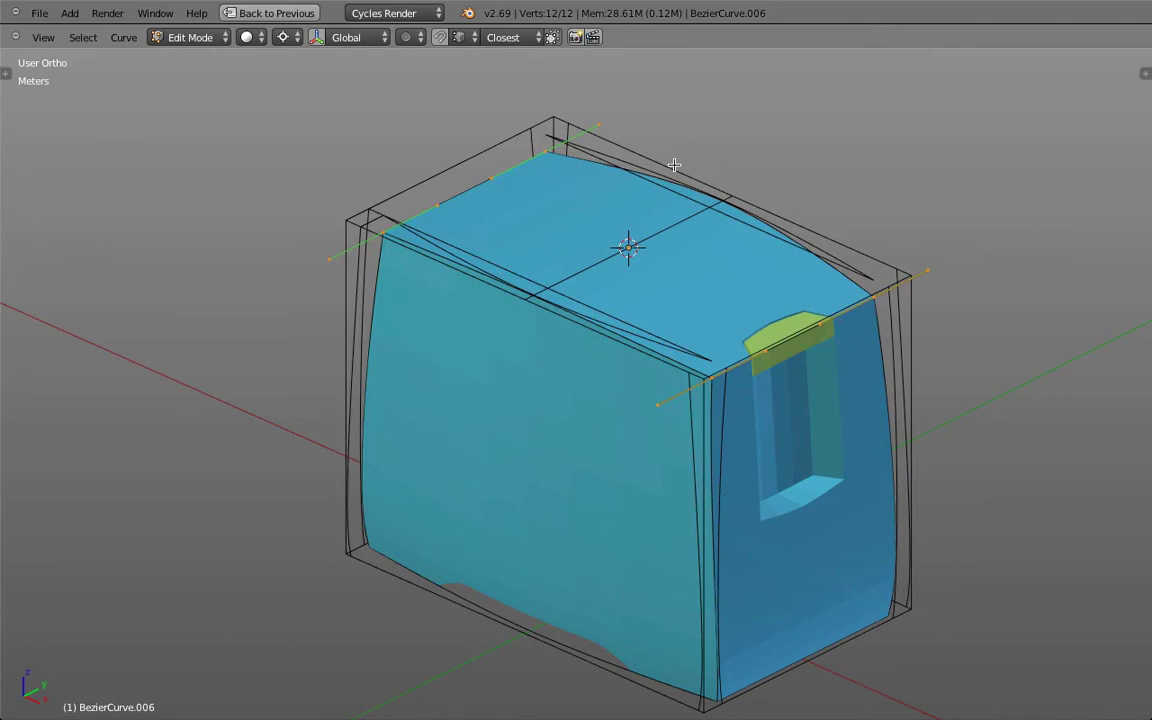
{"action": "key", "text": "s"}
{"action": "key", "text": "y"}
{"action": "left_click", "coordinate": [828, 121]}
{"action": "key", "text": "Tab"}
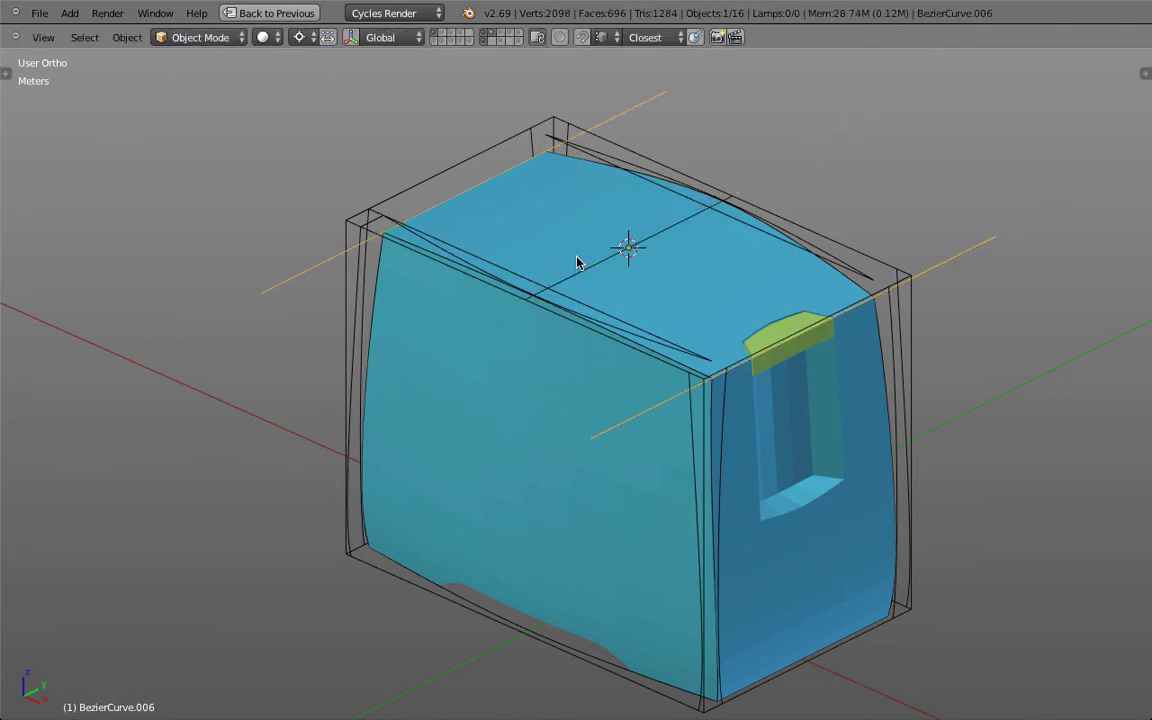
Add the vertical side curves to the selected extended lines and examine from several angles and the front where they meet.
{"action": "left_click_drag", "start_coordinate": [576, 262], "coordinate": [393, 234]}
{"action": "right_click", "coordinate": [363, 217], "text": "shift"}
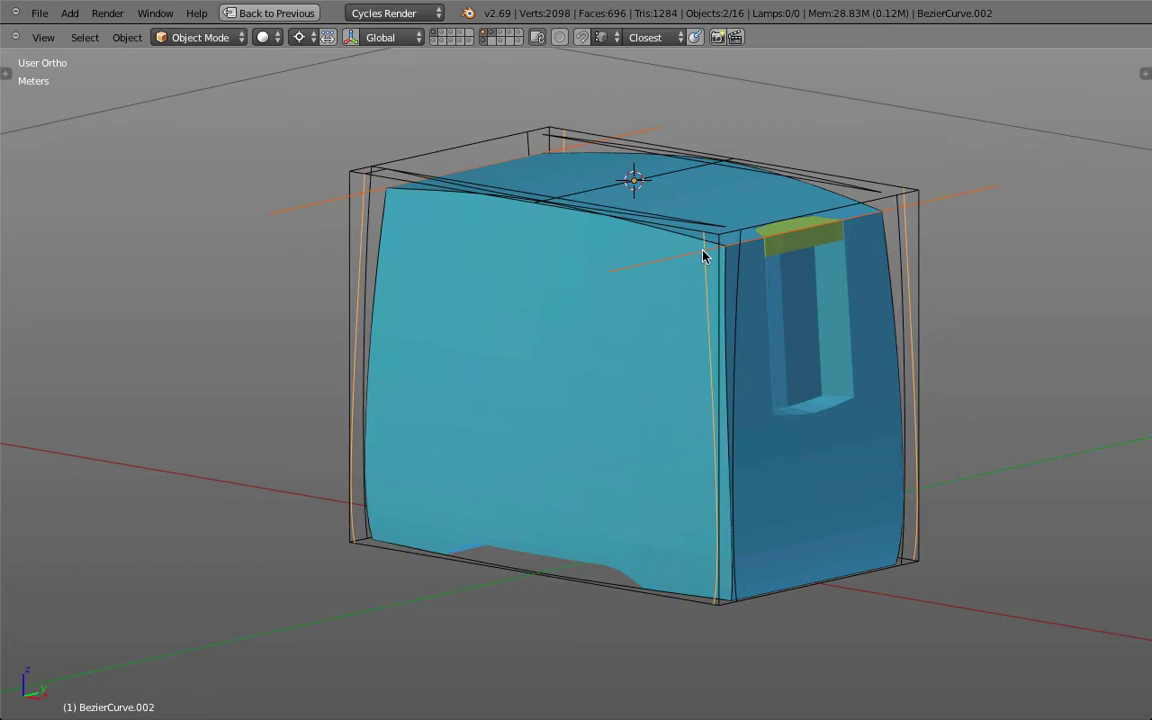
{"action": "left_click_drag", "start_coordinate": [810, 249], "coordinate": [845, 276]}
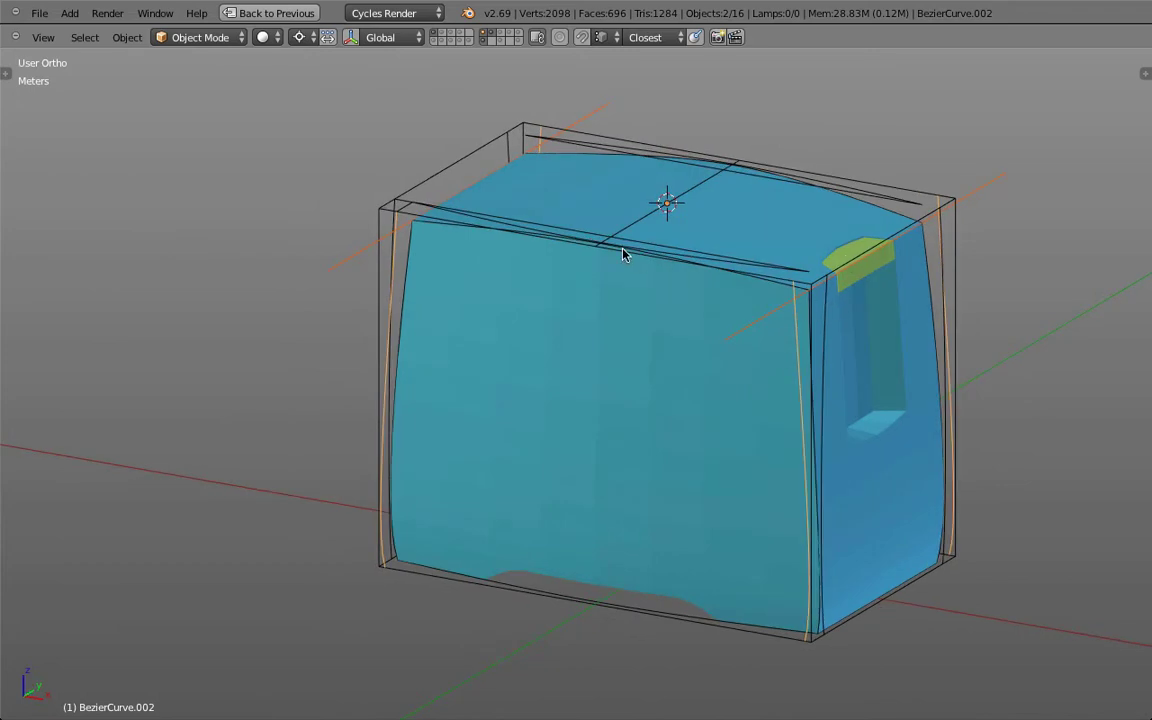
{"action": "left_click_drag", "start_coordinate": [622, 255], "coordinate": [622, 270]}
{"action": "key", "text": "KP_1"}
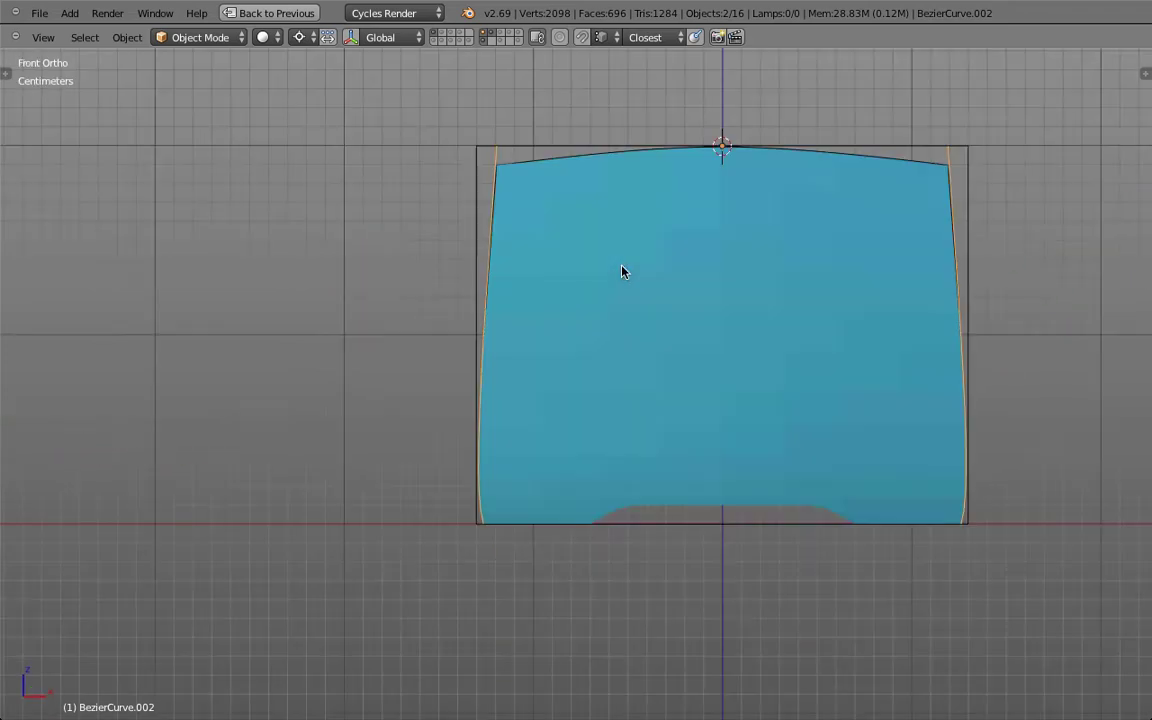
Select the body's arched top-edge curve, then the outward-bowed guide curve at the top of the bounding box.
{"action": "right_click", "coordinate": [593, 159]}
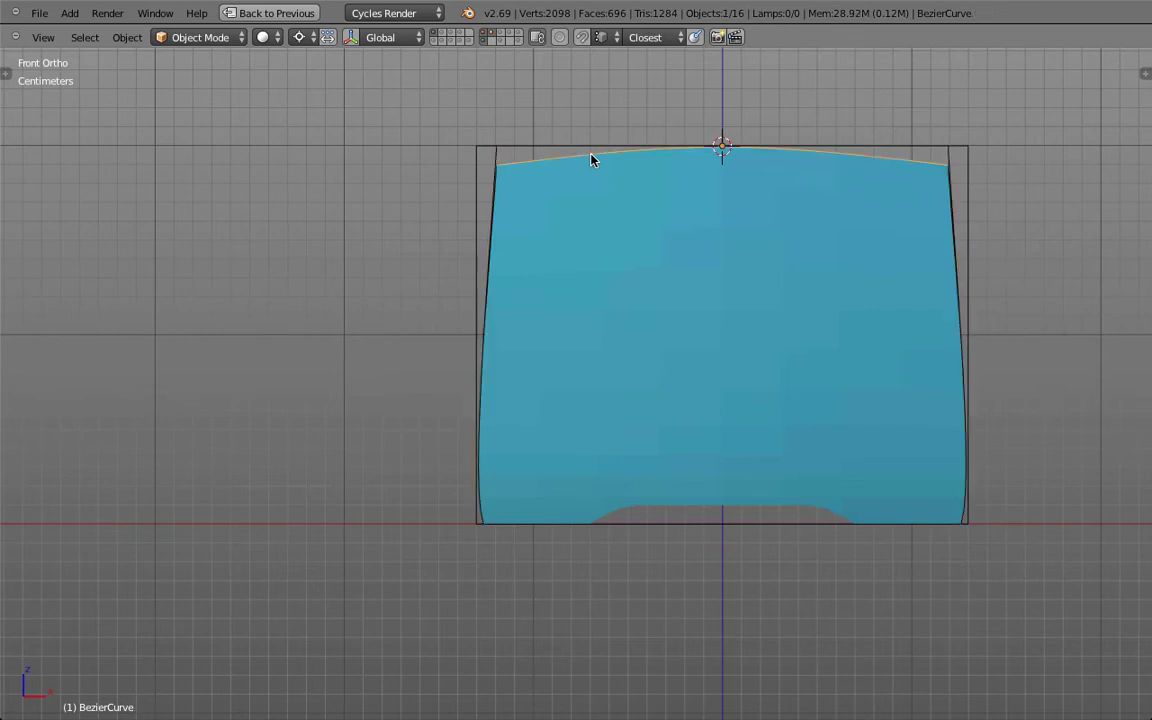
{"action": "left_click_drag", "start_coordinate": [602, 167], "coordinate": [430, 246]}
{"action": "right_click", "coordinate": [443, 245]}
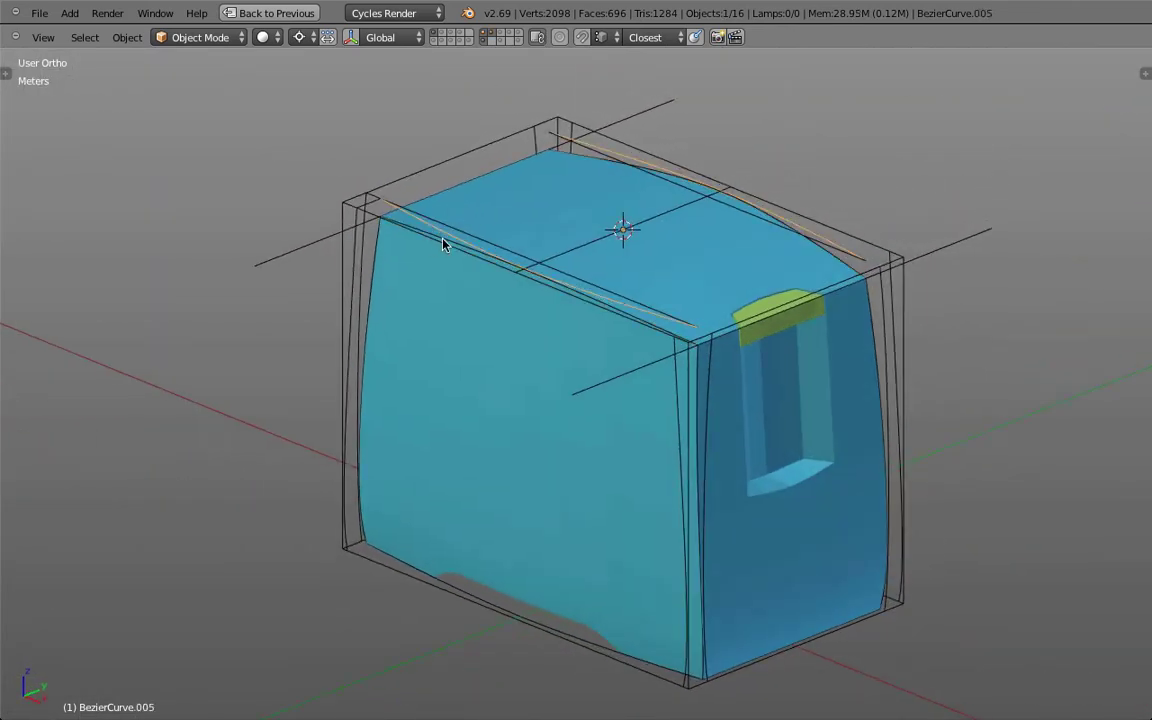
{"action": "right_click", "coordinate": [443, 245]}
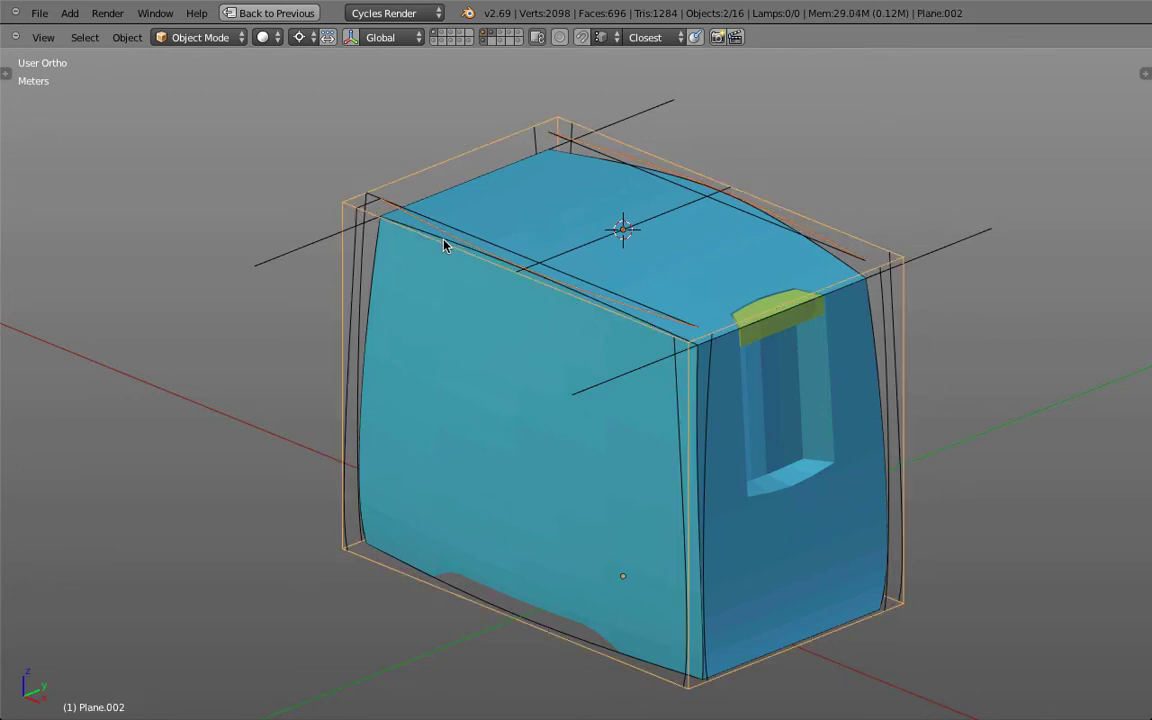
Isolate the toaster body with the arched edge curves and the outward-bowed top guide curves by hiding all other objects.
{"action": "scroll", "coordinate": [443, 245], "scroll_direction": "up", "scroll_amount": 3}
{"action": "right_click", "coordinate": [443, 245]}
{"action": "right_click", "coordinate": [432, 228], "text": "shift"}
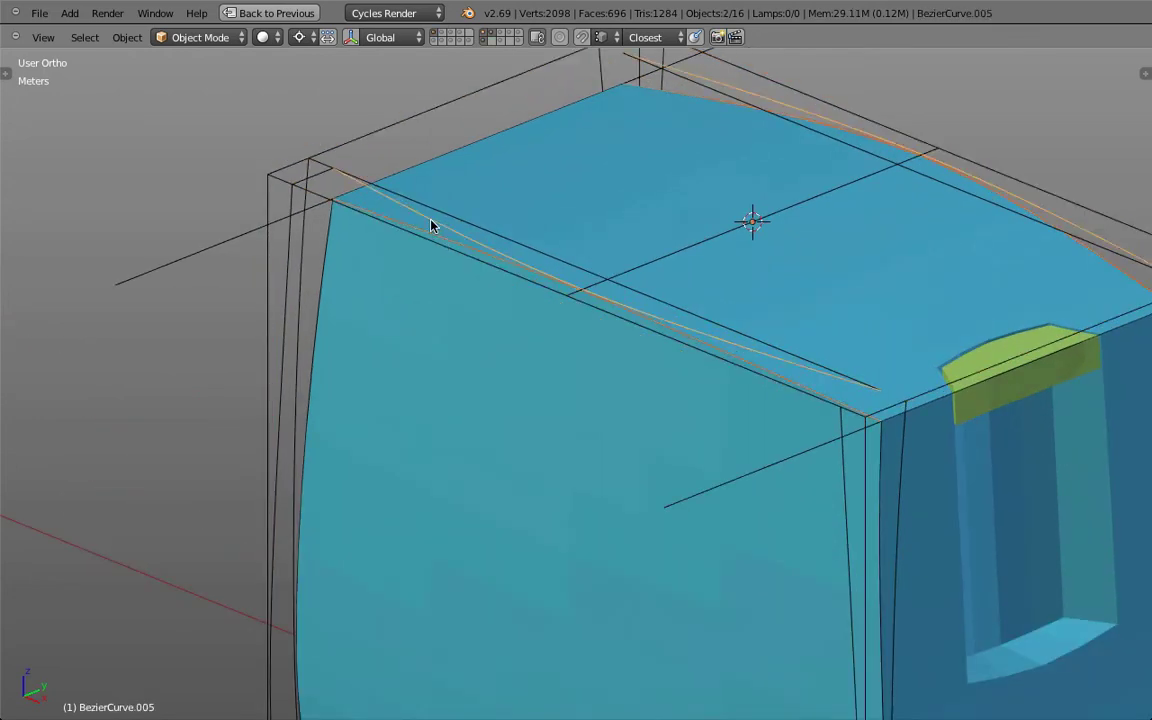
{"action": "scroll", "coordinate": [432, 226], "scroll_direction": "down", "scroll_amount": 2}
{"action": "right_click", "coordinate": [418, 386]}
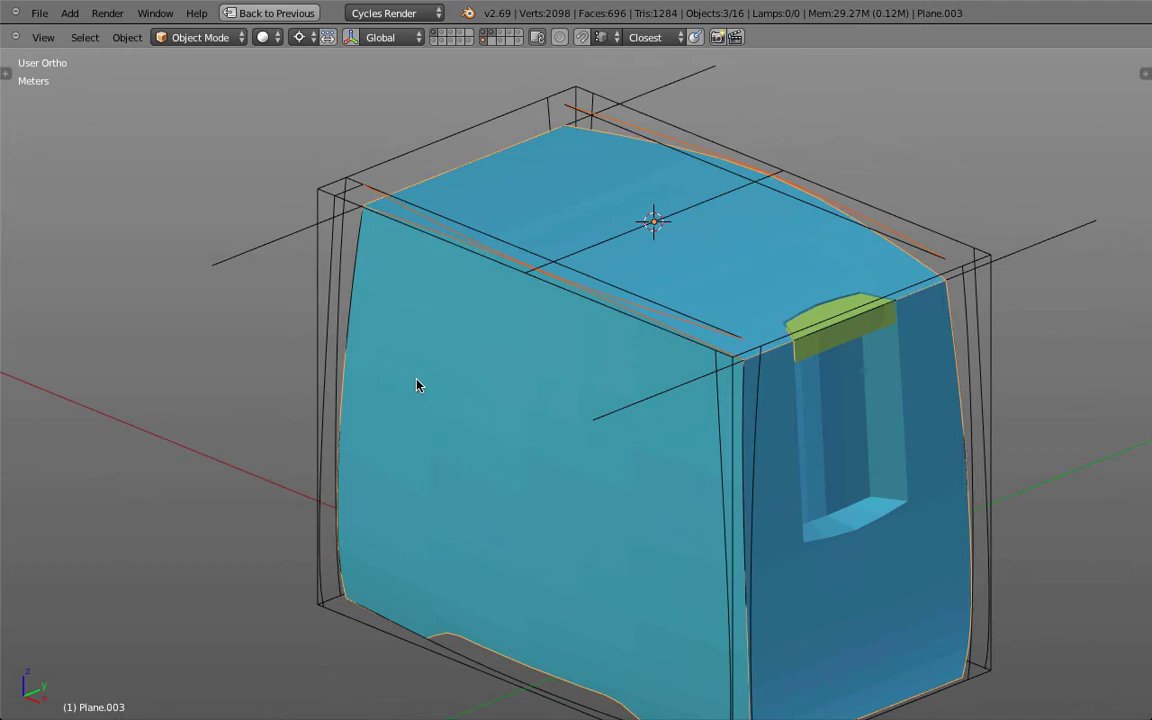
{"action": "key", "text": "h"}
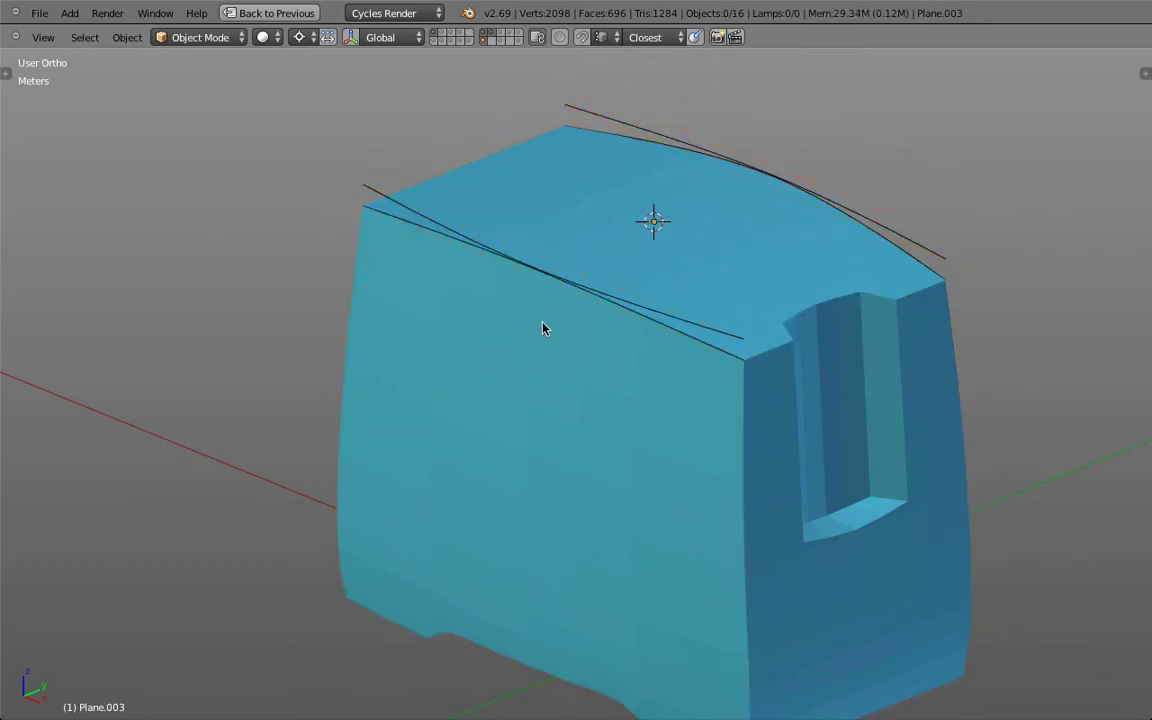
Select the outward-bowed top guide curves and compare them with the body's arched top edge from above and the front.
{"action": "left_click_drag", "start_coordinate": [547, 323], "coordinate": [578, 390]}
{"action": "right_click", "coordinate": [613, 160]}
{"action": "right_click", "coordinate": [583, 402]}
{"action": "key", "text": "KP_7"}
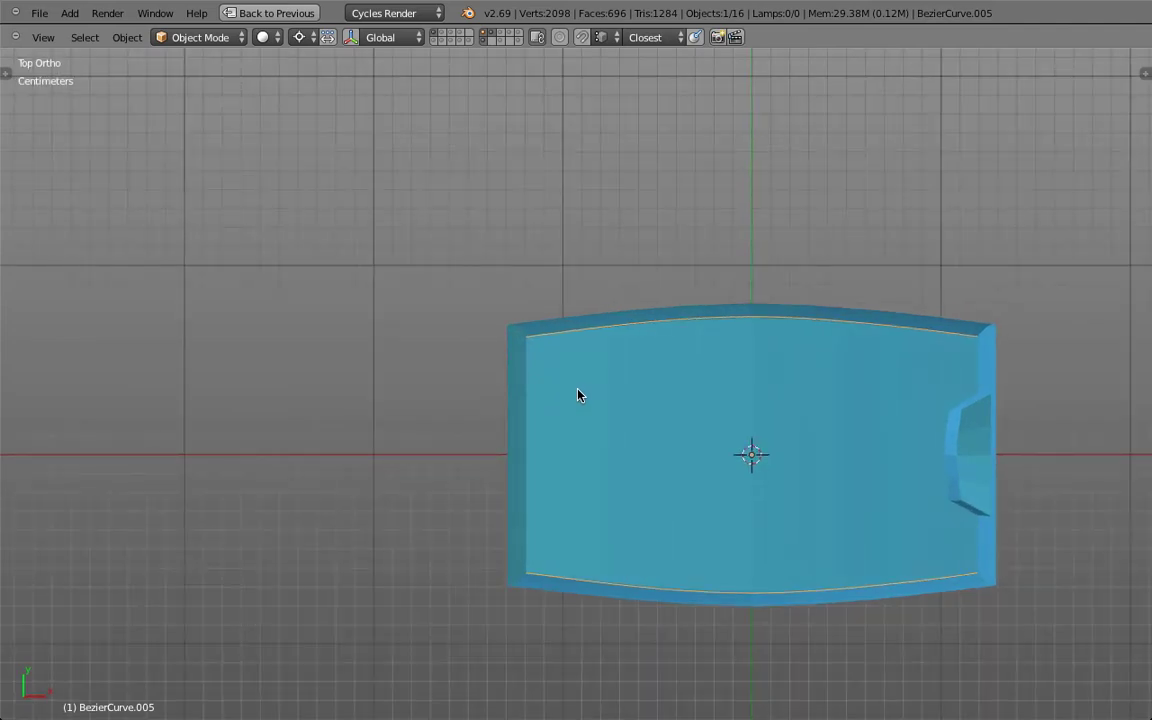
{"action": "key", "text": "KP_1"}
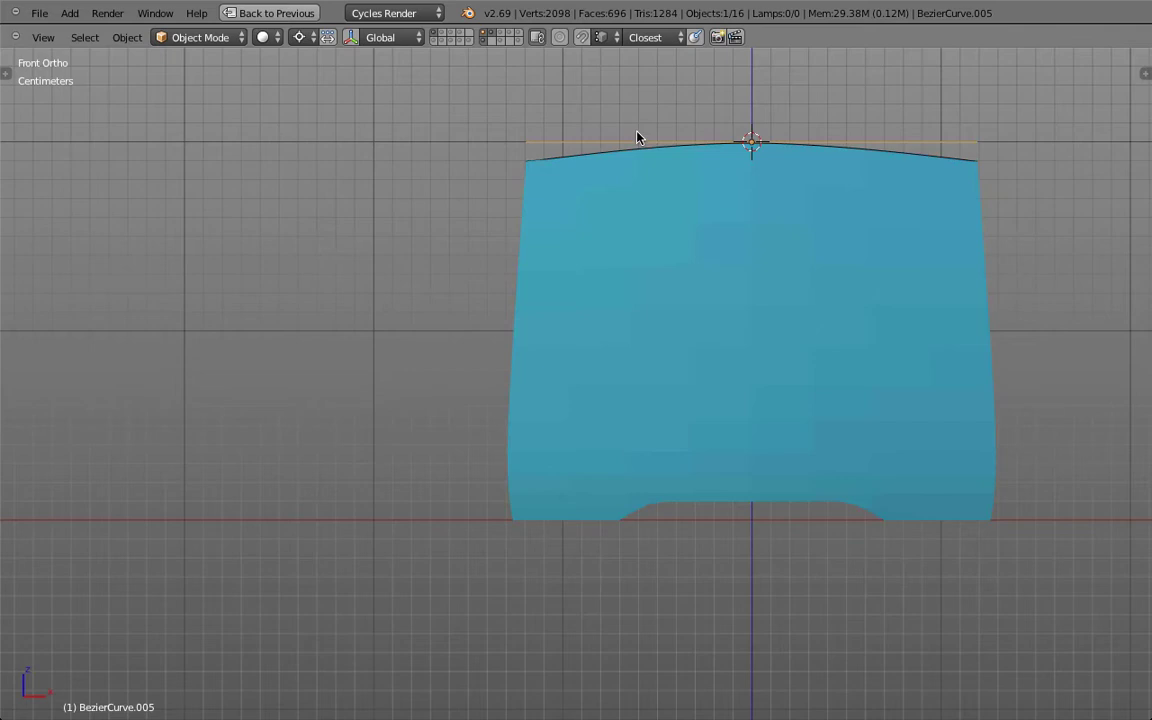
{"action": "right_click", "coordinate": [579, 162]}
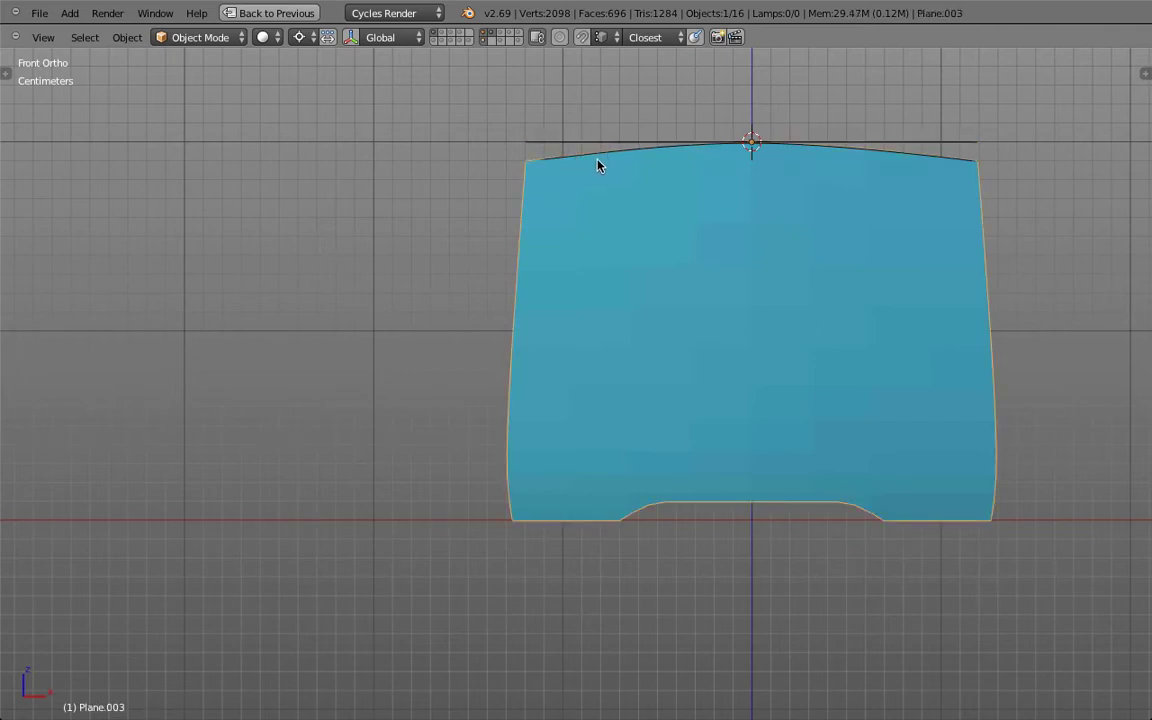
Select the body's arched top-edge curve and show the additional layer with the tick-marked and connector guide lines.
{"action": "right_click", "coordinate": [617, 150]}
{"action": "left_click_drag", "start_coordinate": [621, 152], "coordinate": [474, 200]}
{"action": "left_click", "coordinate": [501, 35], "text": "shift"}
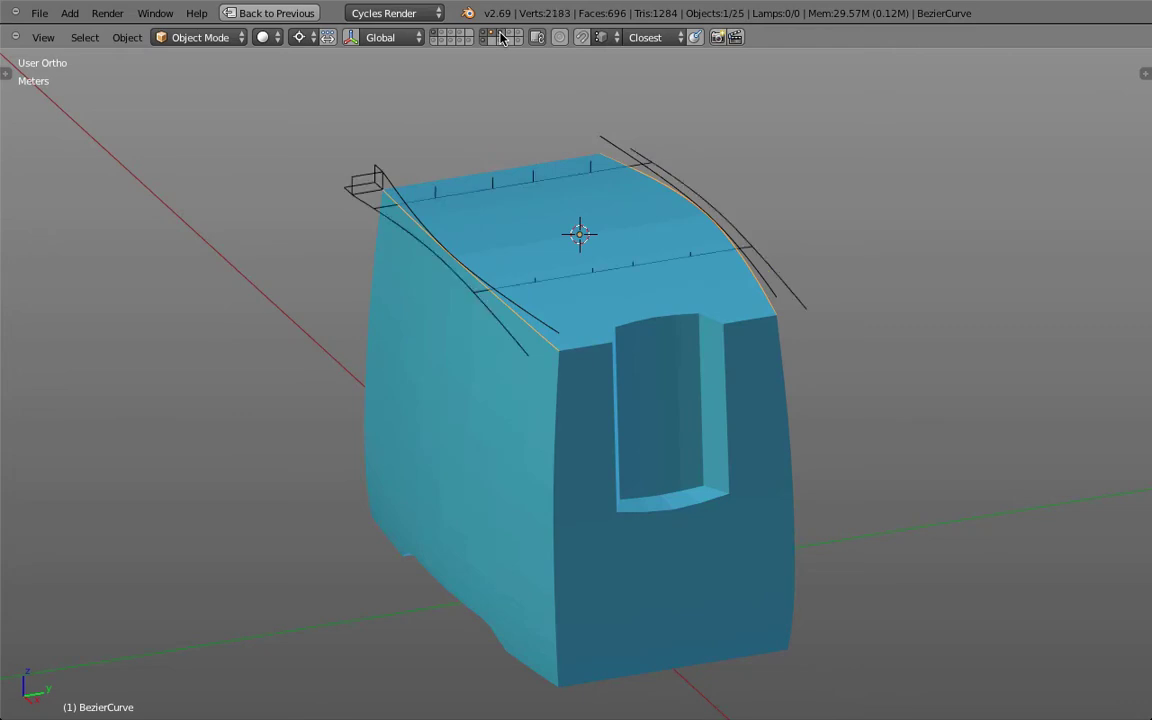
Hide the short connector lines at the body's upper corner and the tick-marked lines running across its top.
{"action": "right_click", "coordinate": [359, 184]}
{"action": "right_click", "coordinate": [359, 184]}
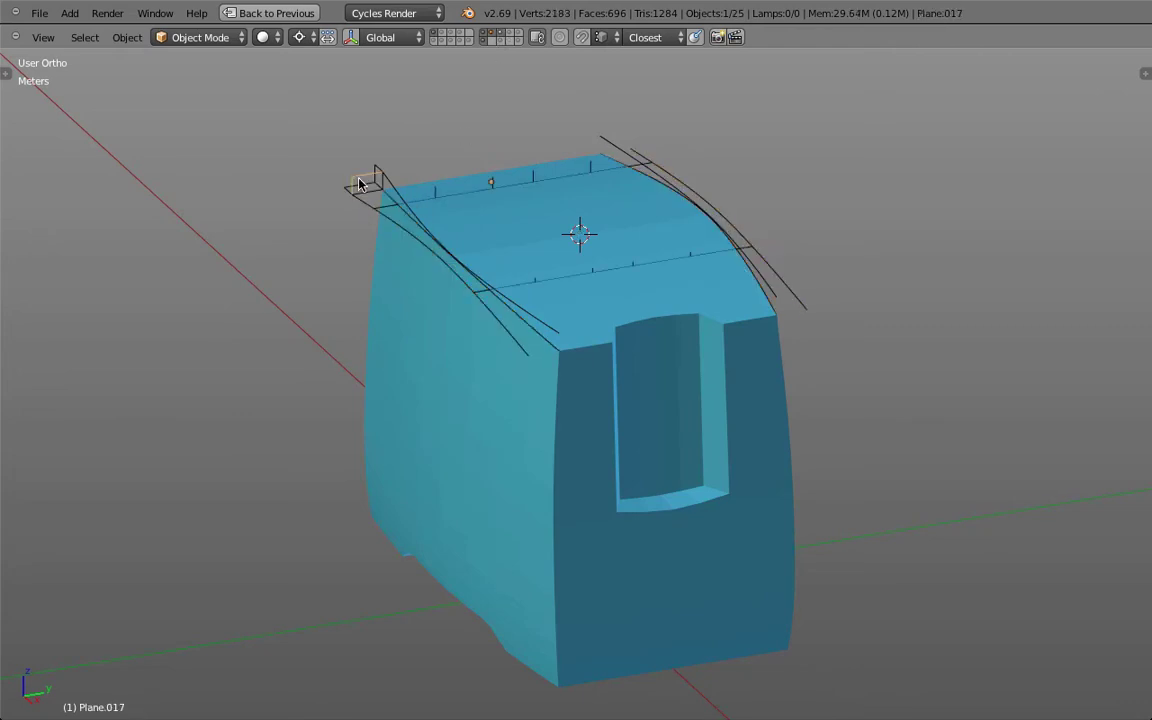
{"action": "key", "text": "h"}
{"action": "right_click", "coordinate": [353, 184]}
{"action": "key", "text": "h"}
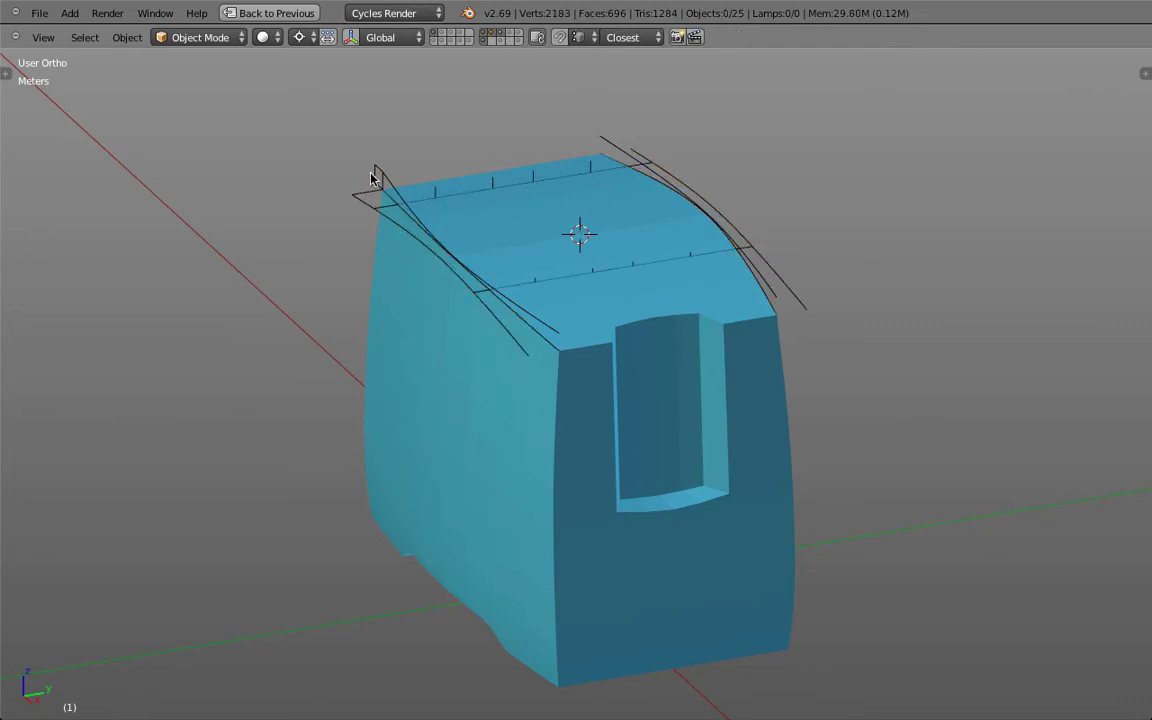
{"action": "right_click", "coordinate": [373, 174]}
{"action": "key", "text": "h"}
{"action": "scroll", "coordinate": [375, 179], "scroll_direction": "up", "scroll_amount": 3}
{"action": "right_click", "coordinate": [379, 183]}
{"action": "key", "text": "h"}
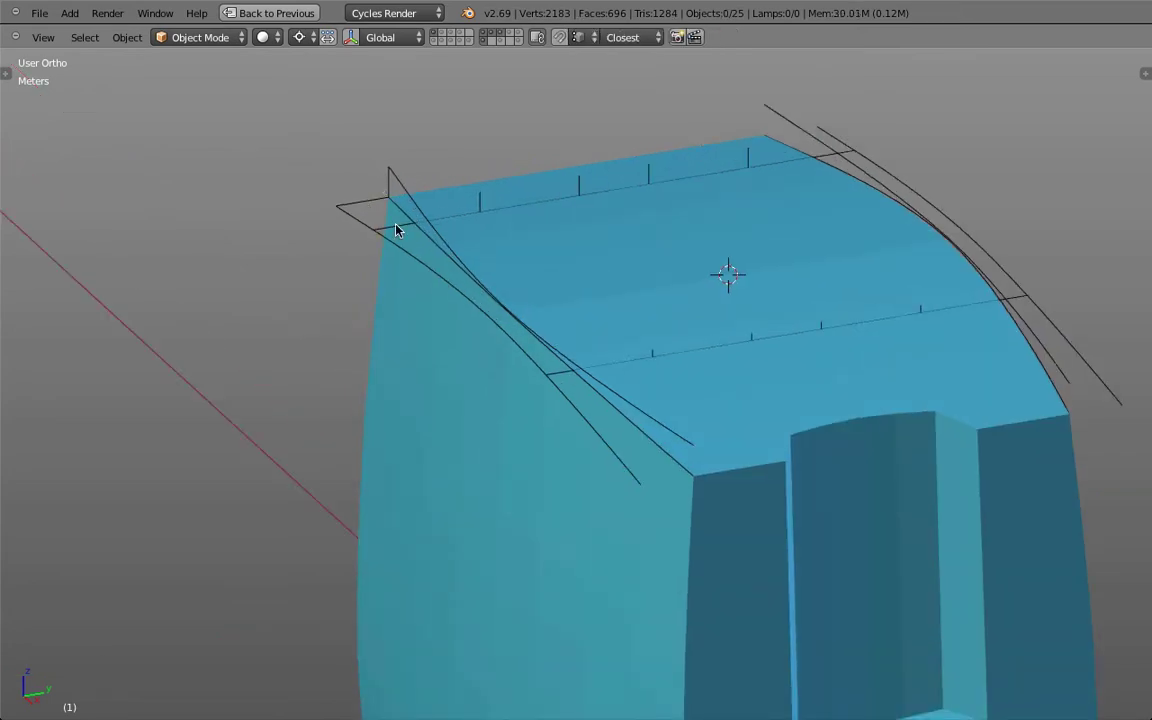
{"action": "right_click", "coordinate": [396, 225]}
{"action": "key", "text": "h"}
{"action": "scroll", "coordinate": [483, 200], "scroll_direction": "down", "scroll_amount": 4}
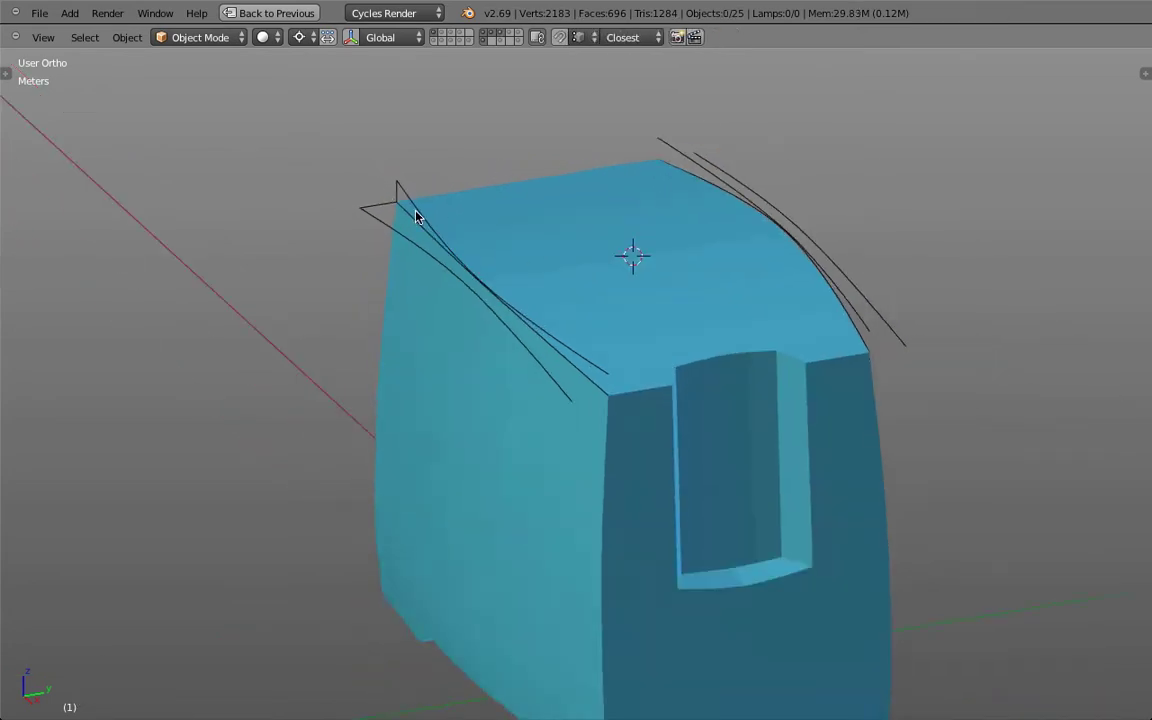
Reveal all hidden objects, then isolate the body with the bounding box, top guide curves, corner connector lines and extended lines.
{"action": "key", "text": "a"}
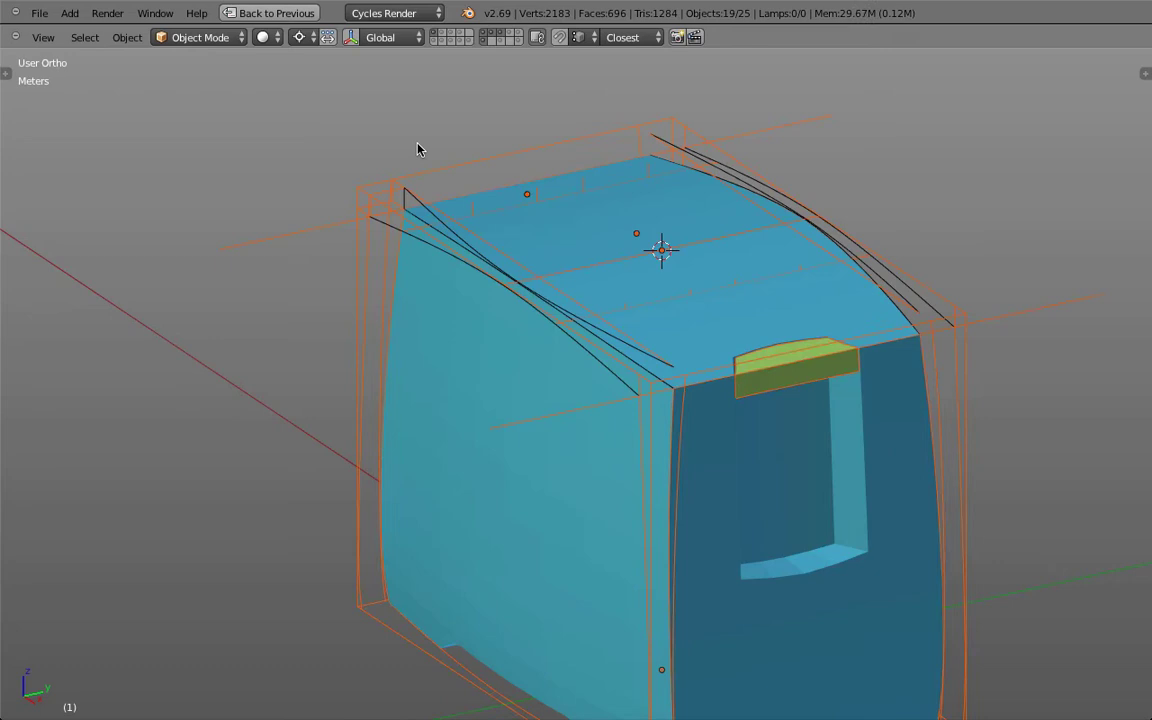
{"action": "scroll", "coordinate": [392, 209], "scroll_direction": "up", "scroll_amount": 3}
{"action": "right_click", "coordinate": [389, 188]}
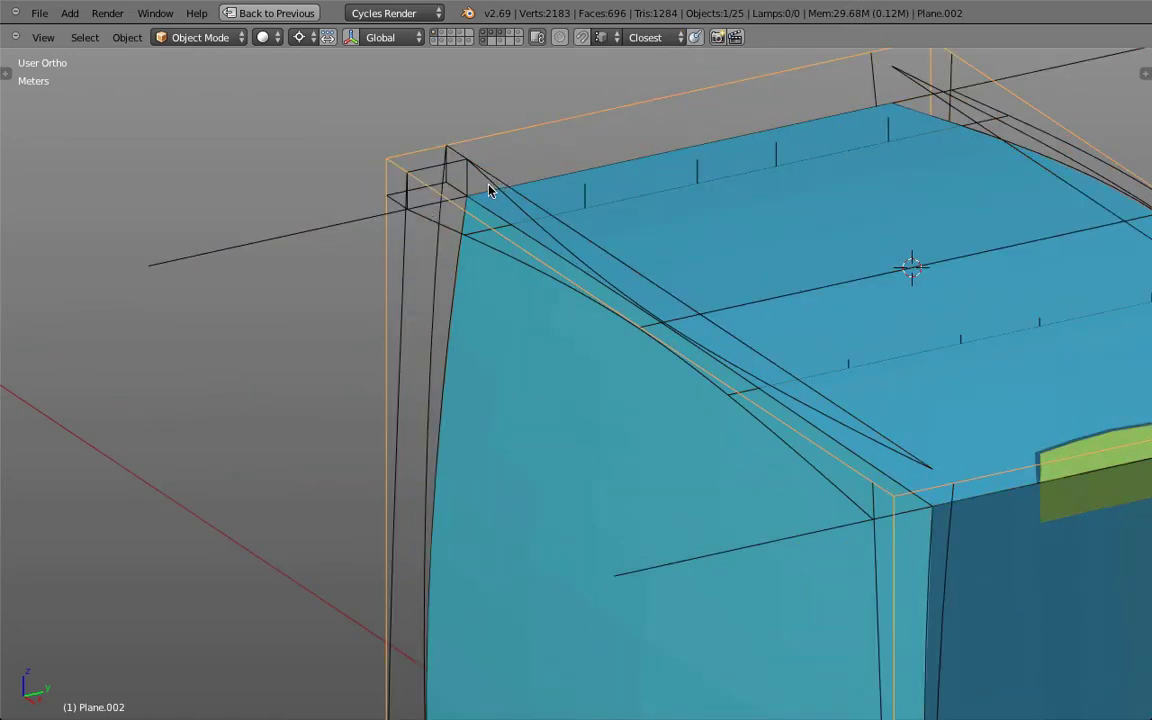
{"action": "right_click", "coordinate": [489, 210], "text": "shift"}
{"action": "right_click", "coordinate": [489, 213], "text": "shift"}
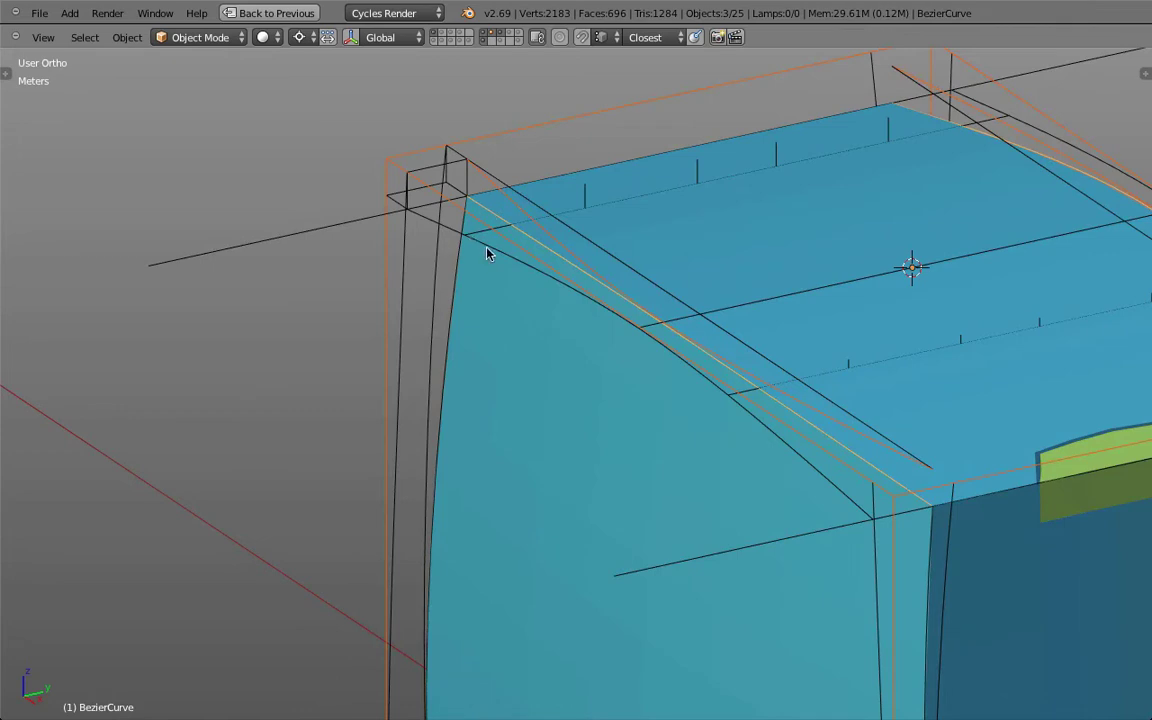
{"action": "right_click", "coordinate": [485, 250], "text": "shift"}
{"action": "right_click", "coordinate": [436, 209], "text": "shift"}
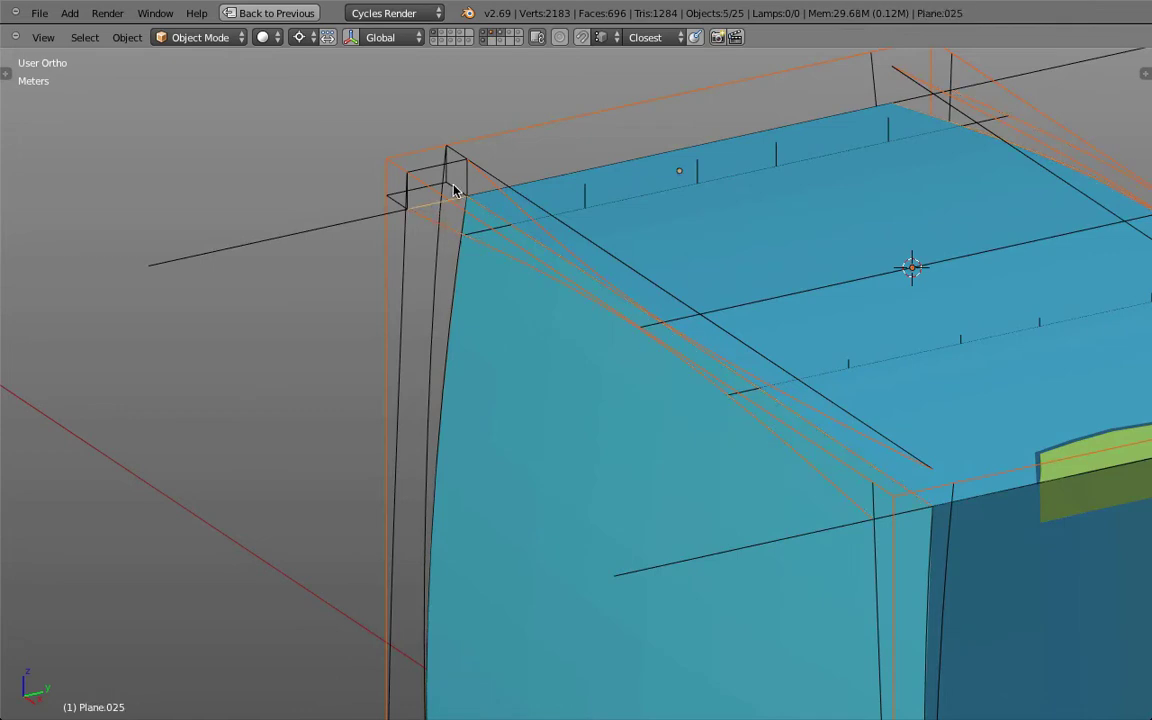
{"action": "right_click", "coordinate": [456, 189], "text": "shift"}
{"action": "right_click", "coordinate": [458, 170], "text": "shift"}
{"action": "right_click", "coordinate": [458, 155], "text": "shift"}
{"action": "right_click", "coordinate": [434, 184], "text": "shift"}
{"action": "right_click", "coordinate": [432, 186], "text": "shift"}
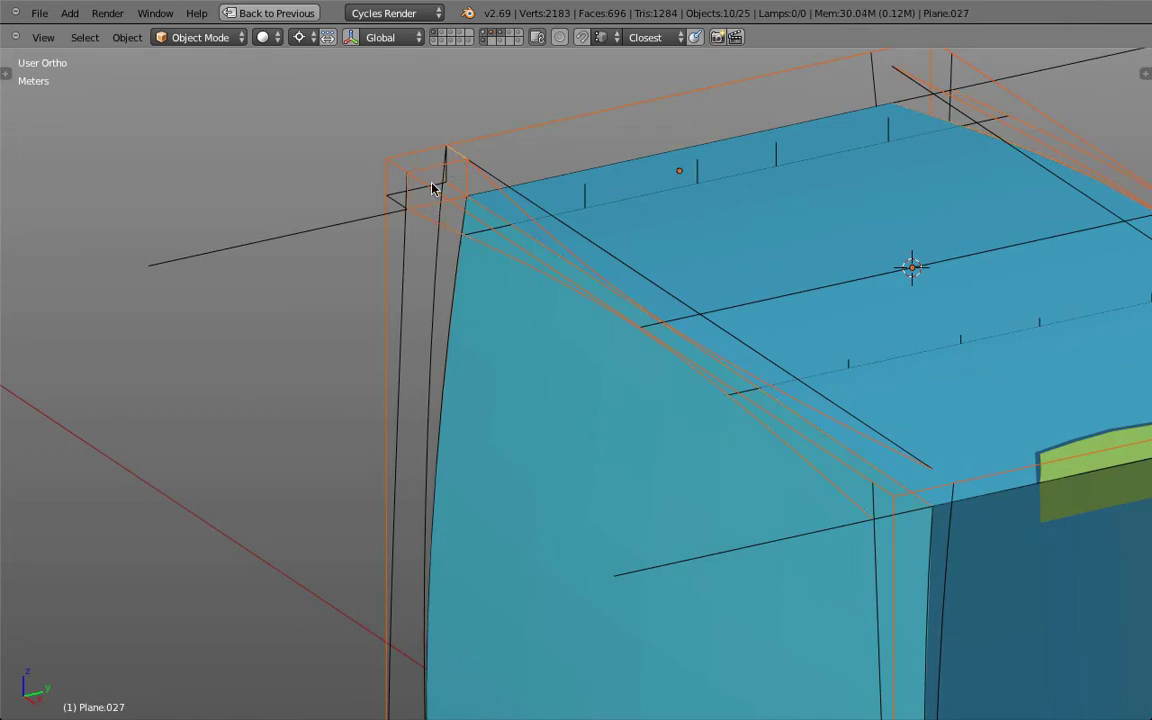
{"action": "right_click", "coordinate": [394, 197], "text": "shift"}
{"action": "right_click", "coordinate": [354, 229], "text": "shift"}
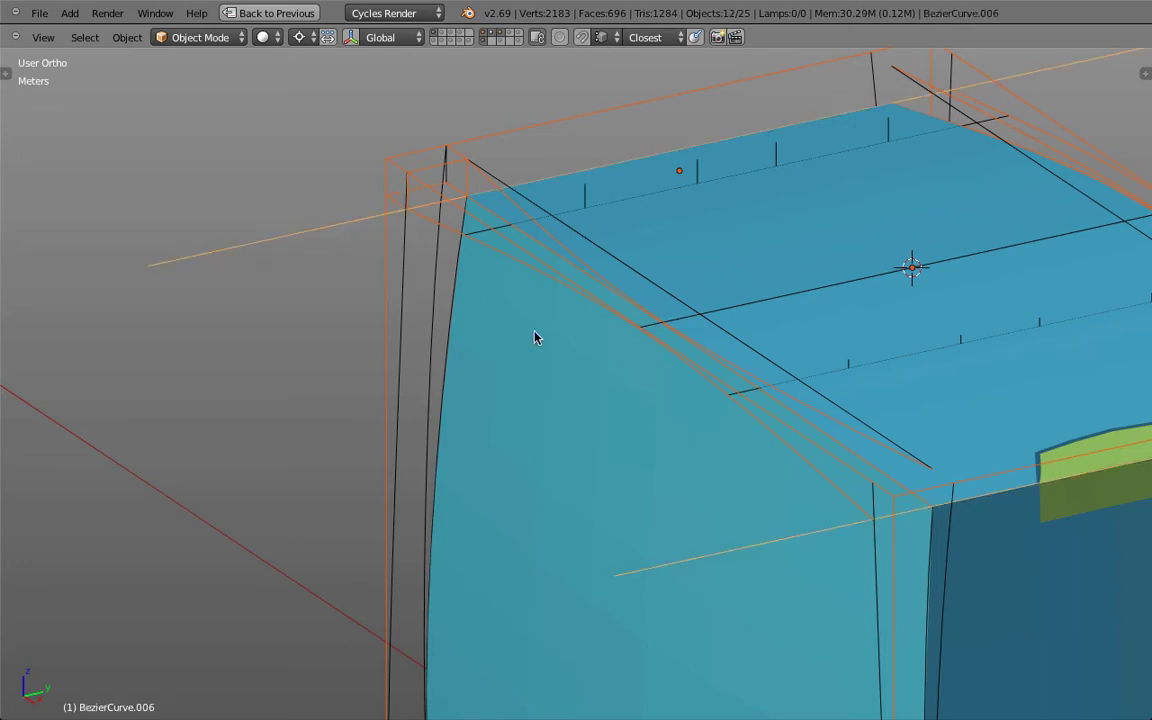
{"action": "key", "text": "h"}
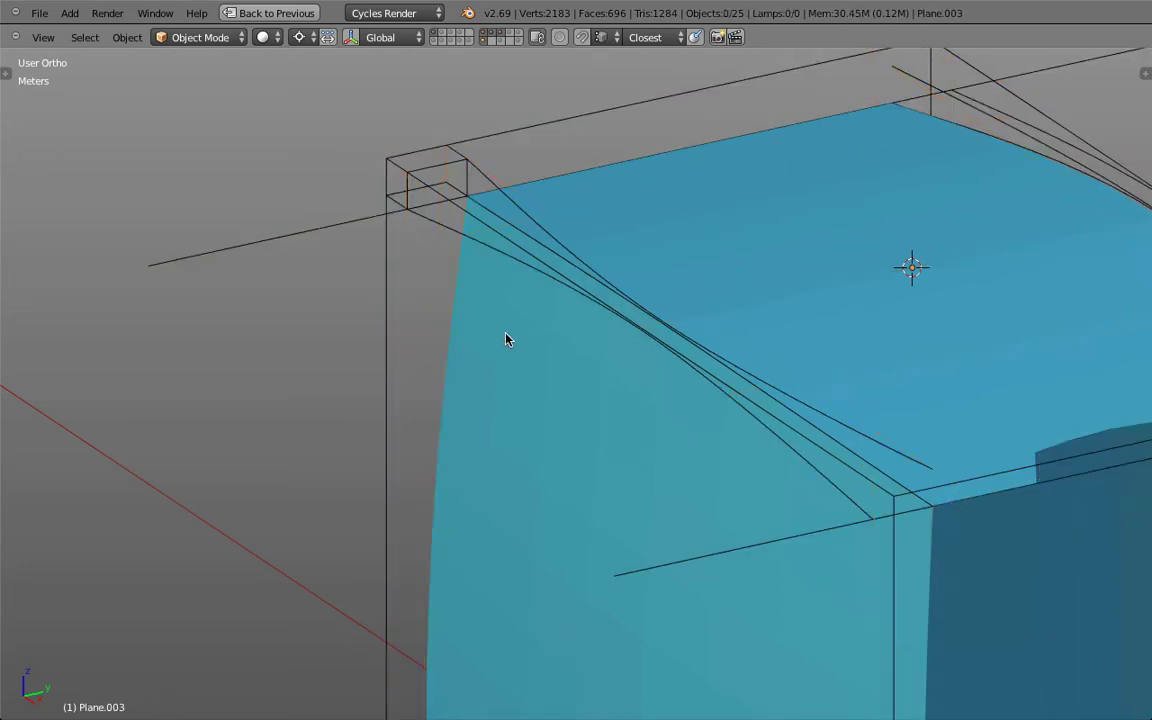
Select the bounding box together with the outward-bowed top guide curves and the extended straight lines.
{"action": "scroll", "coordinate": [463, 200], "scroll_direction": "down", "scroll_amount": 2}
{"action": "right_click", "coordinate": [413, 232]}
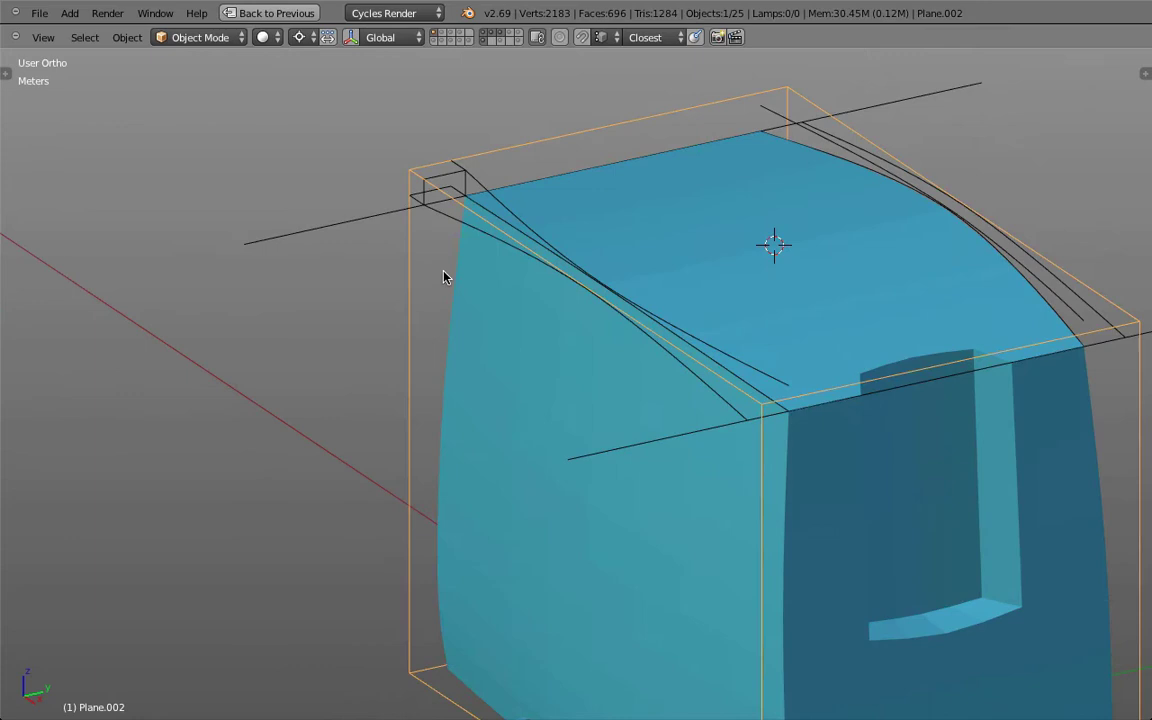
{"action": "right_click", "coordinate": [447, 221], "text": "shift"}
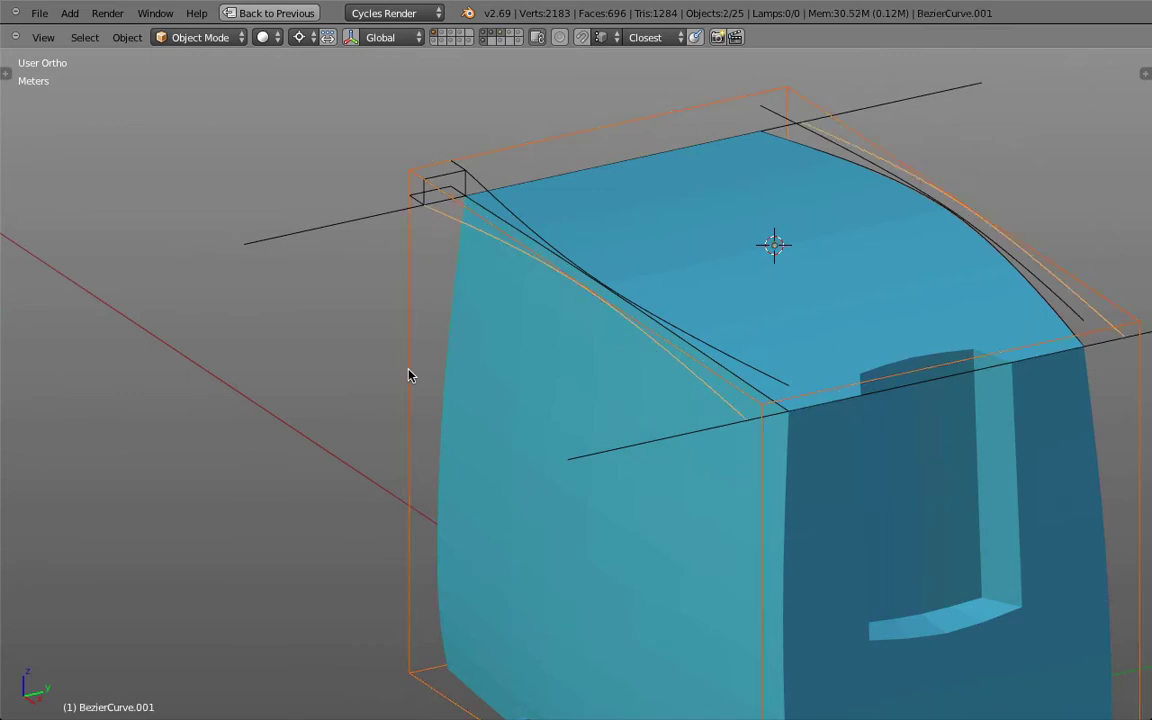
{"action": "right_click", "coordinate": [330, 228], "text": "shift"}
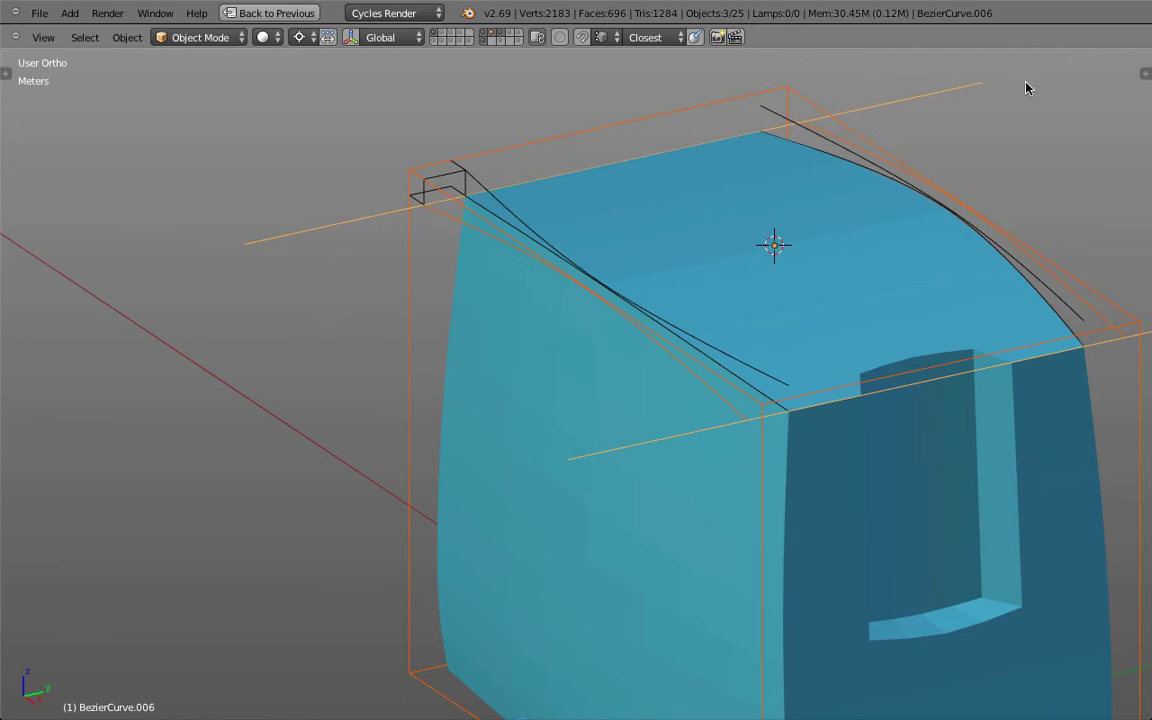
Select the inward-bowed top curves and the extended lines in turn, and examine where they meet at the body's corner.
{"action": "right_click", "coordinate": [831, 141]}
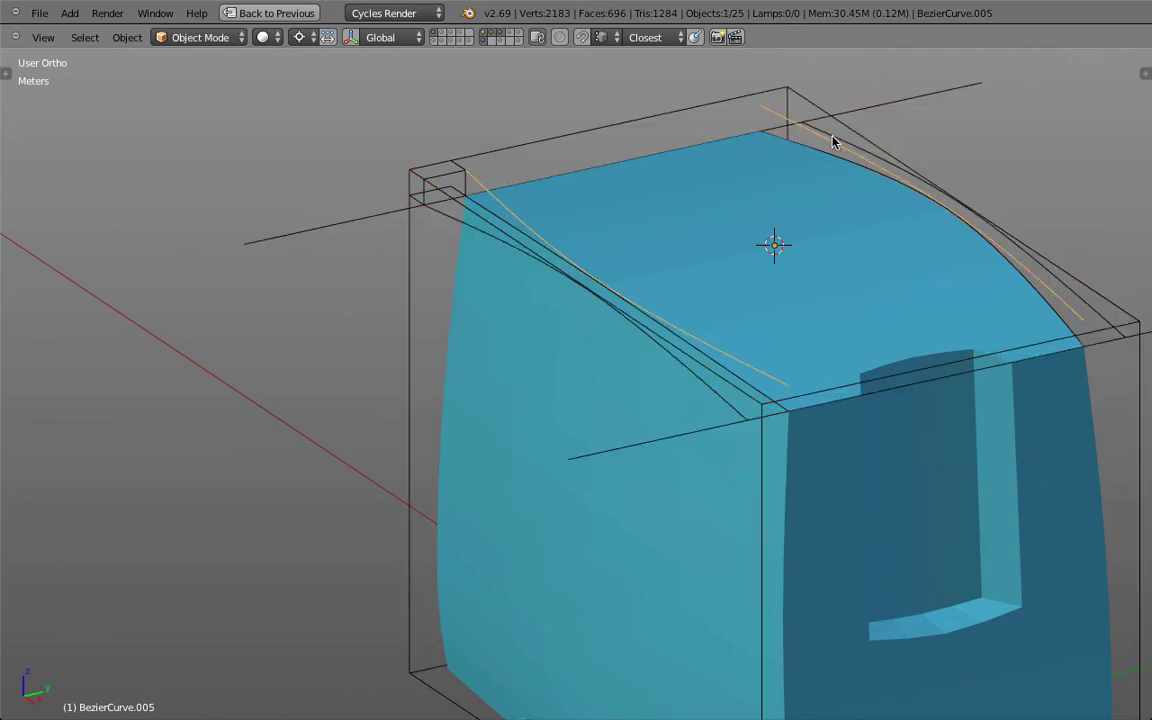
{"action": "right_click", "coordinate": [898, 113]}
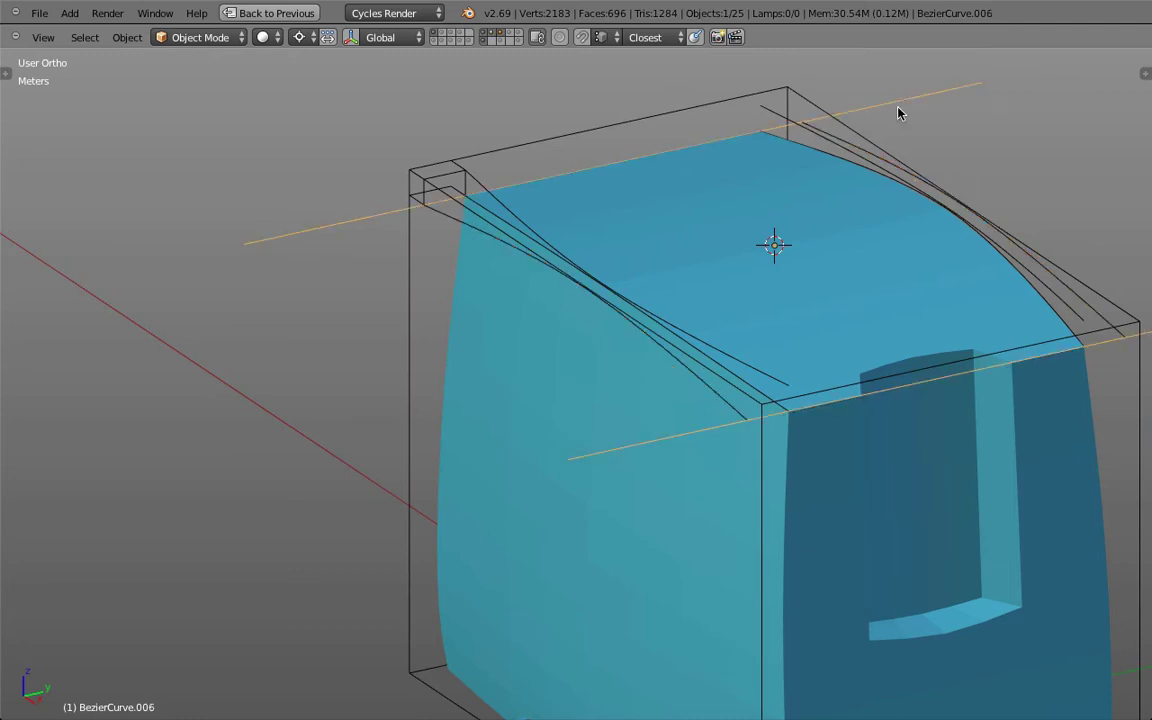
{"action": "right_click", "coordinate": [488, 206]}
{"action": "left_click_drag", "start_coordinate": [489, 206], "coordinate": [517, 260]}
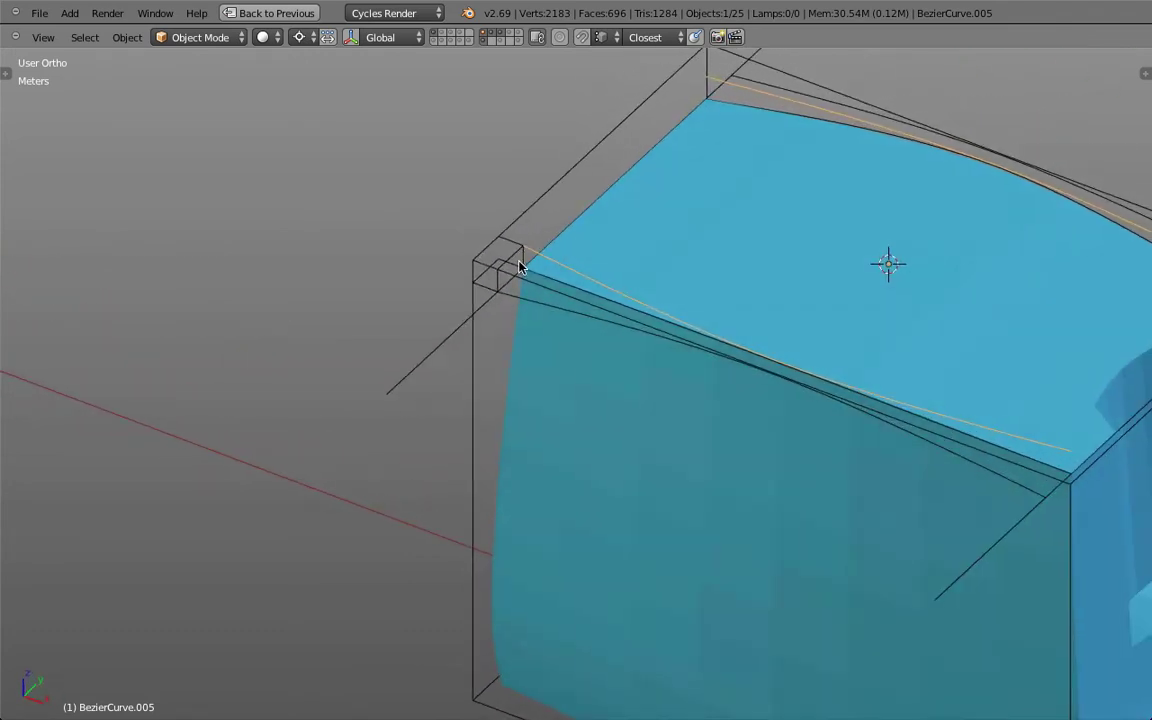
Hide the short connector lines at the upper corner until only the guide curves, extended lines and bounding box are left.
{"action": "right_click", "coordinate": [520, 260], "text": "shift"}
{"action": "right_click", "coordinate": [514, 255], "text": "shift"}
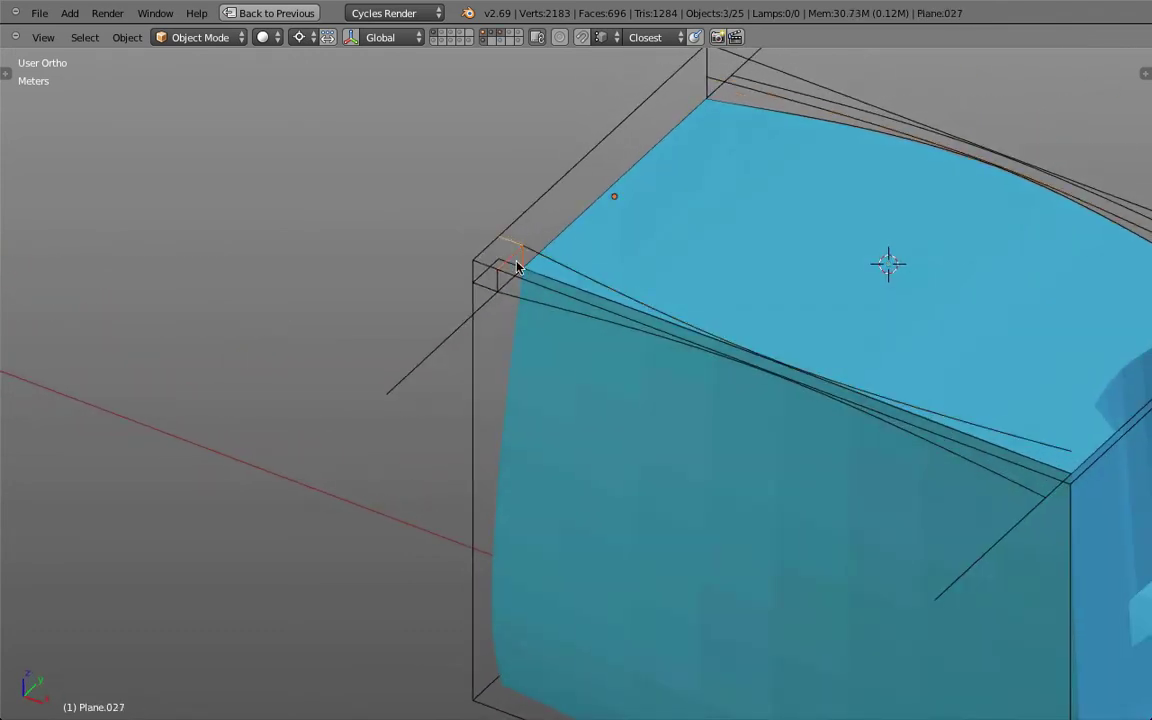
{"action": "right_click", "coordinate": [505, 266], "text": "shift"}
{"action": "right_click", "coordinate": [486, 280], "text": "shift"}
{"action": "key", "text": "a"}
{"action": "left_click_drag", "start_coordinate": [560, 321], "coordinate": [524, 297]}
{"action": "right_click", "coordinate": [512, 246]}
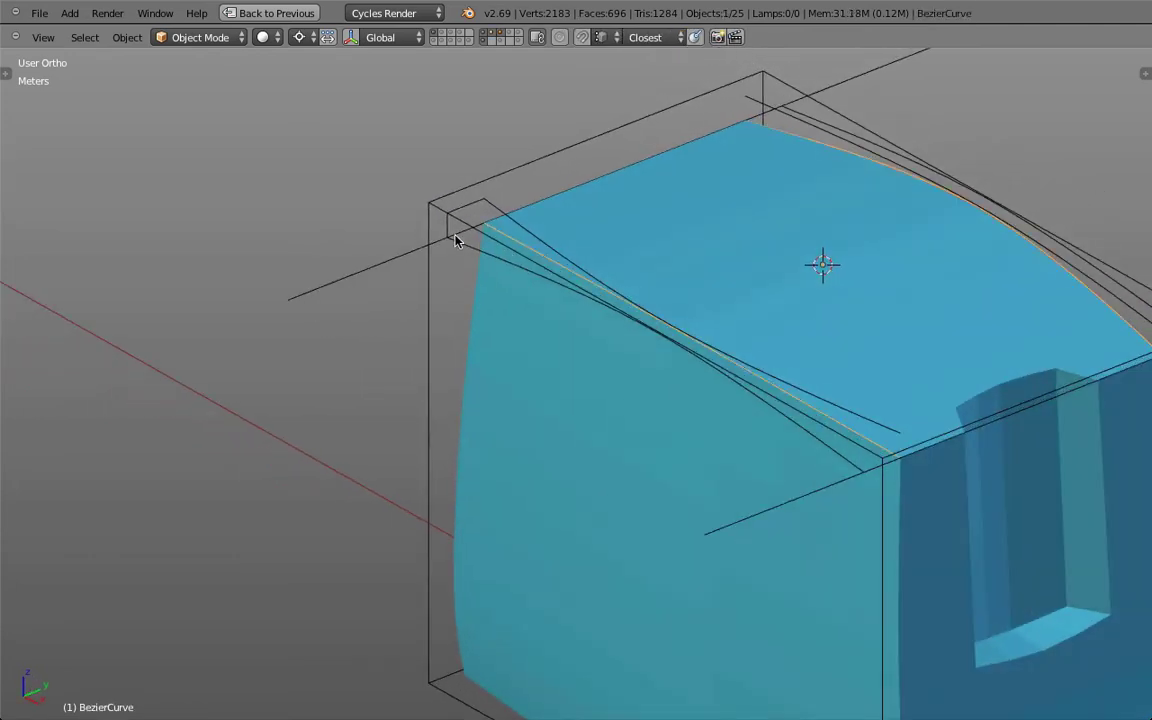
{"action": "scroll", "coordinate": [456, 232], "scroll_direction": "up", "scroll_amount": 2}
{"action": "right_click", "coordinate": [463, 207]}
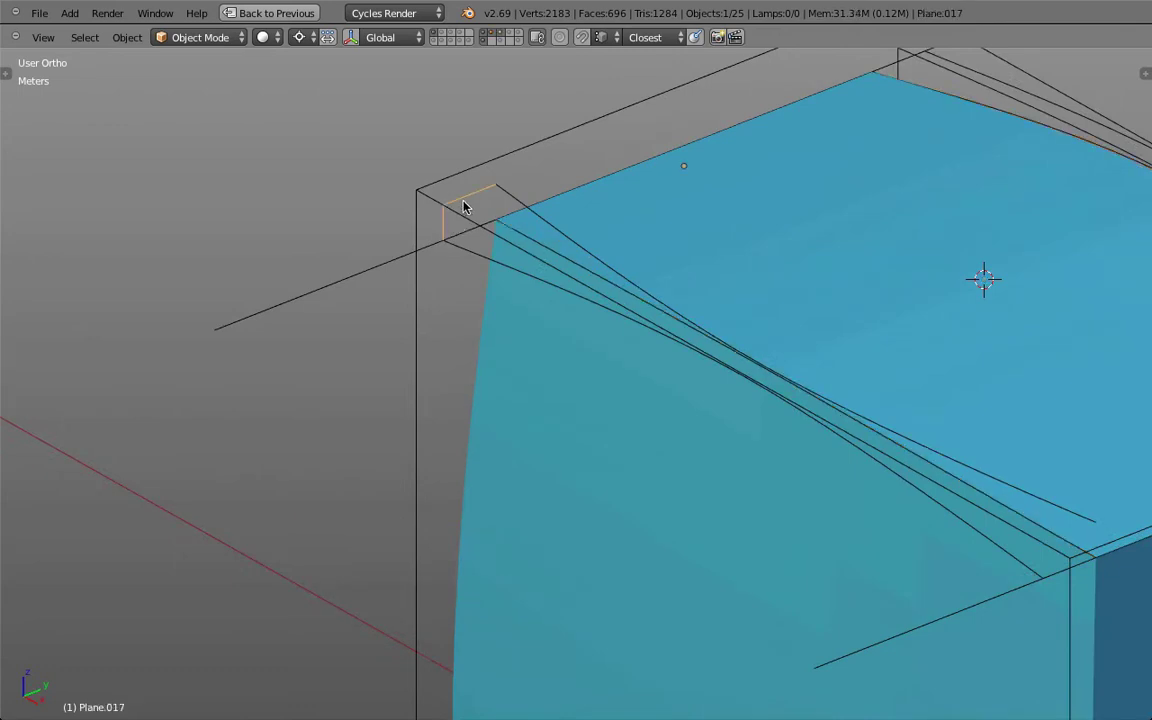
{"action": "key", "text": "a"}
{"action": "left_click_drag", "start_coordinate": [480, 447], "coordinate": [452, 443]}
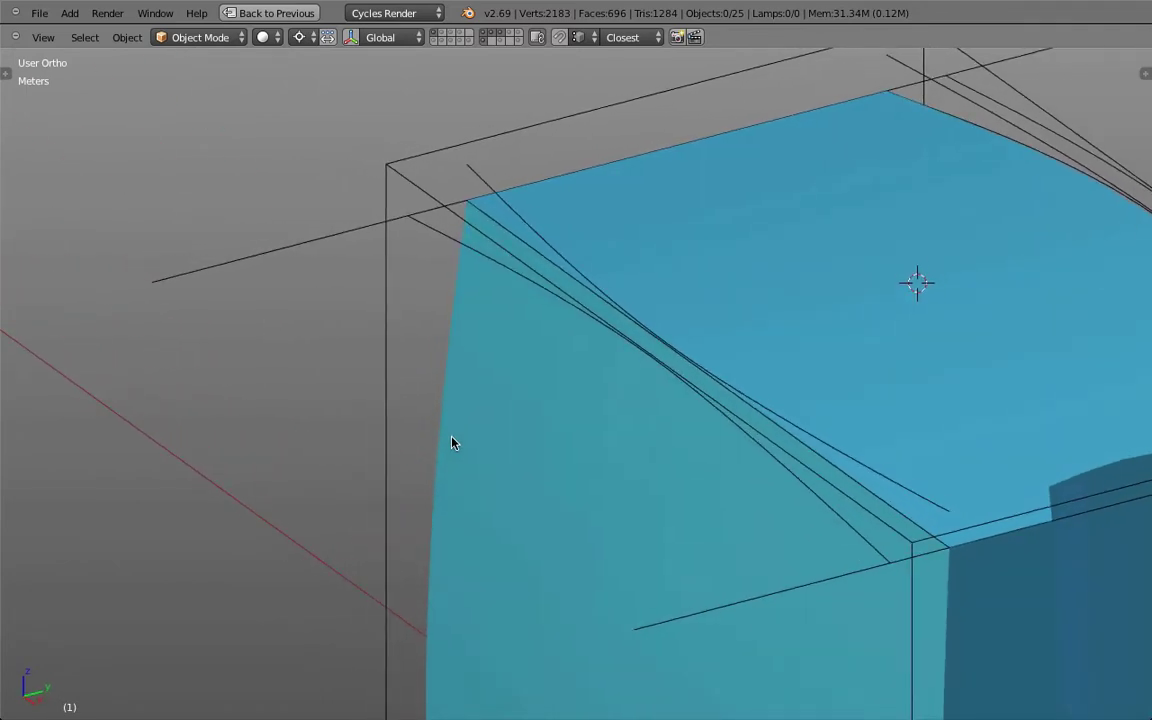
Undo the hiding of the corner connector lines.
{"action": "key", "text": "ctrl+z"}
{"action": "key", "text": "ctrl+z"}
{"action": "key", "text": "ctrl+z"}
{"action": "key", "text": "ctrl+z"}
{"action": "key", "text": "ctrl+z"}
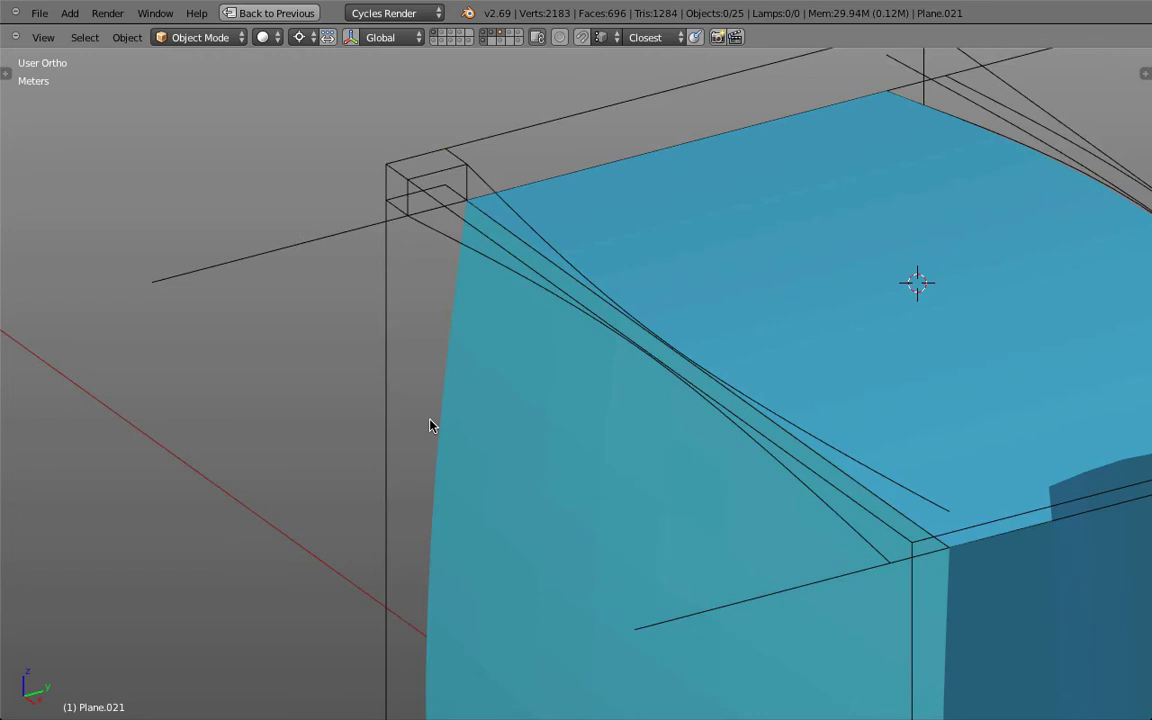
Hide the outer connector lines attached to the bounding box corner, keeping the small connector rectangle between the guide curves.
{"action": "right_click", "coordinate": [396, 212]}
{"action": "right_click", "coordinate": [456, 194]}
{"action": "key", "text": "h"}
Select the rectangle's vertical connectors and then the outward-bowed guide curve, and examine the corner from closer up.
{"action": "right_click", "coordinate": [419, 188]}
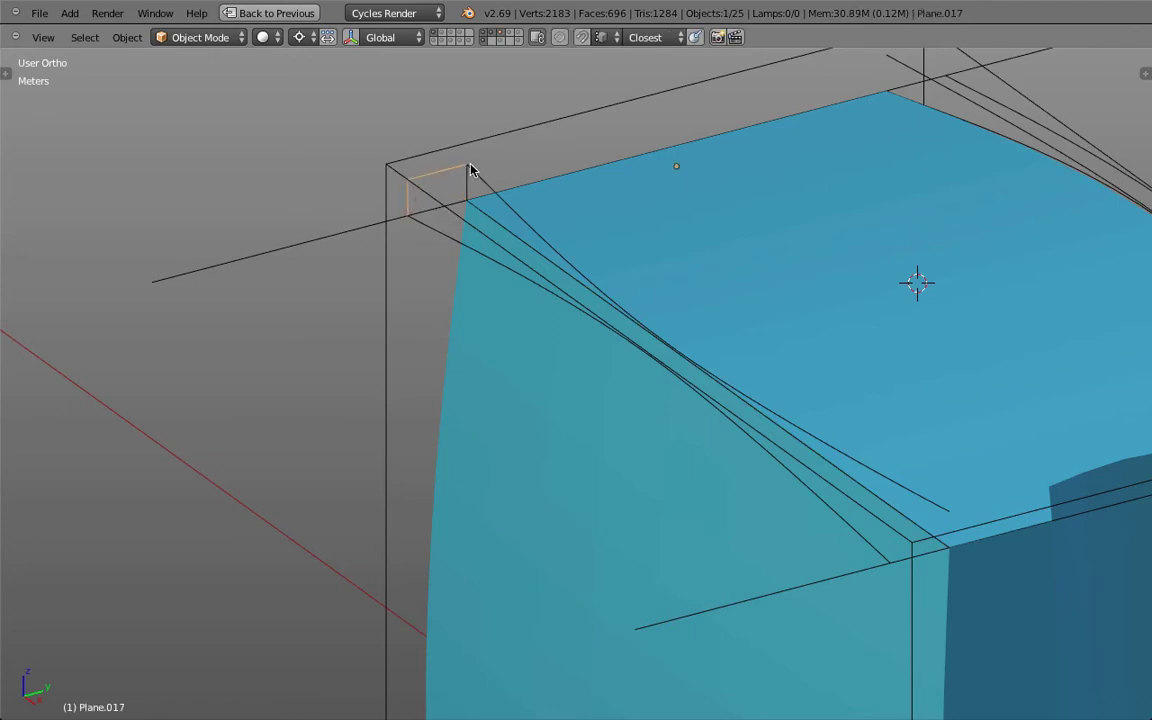
{"action": "right_click", "coordinate": [467, 177], "text": "shift"}
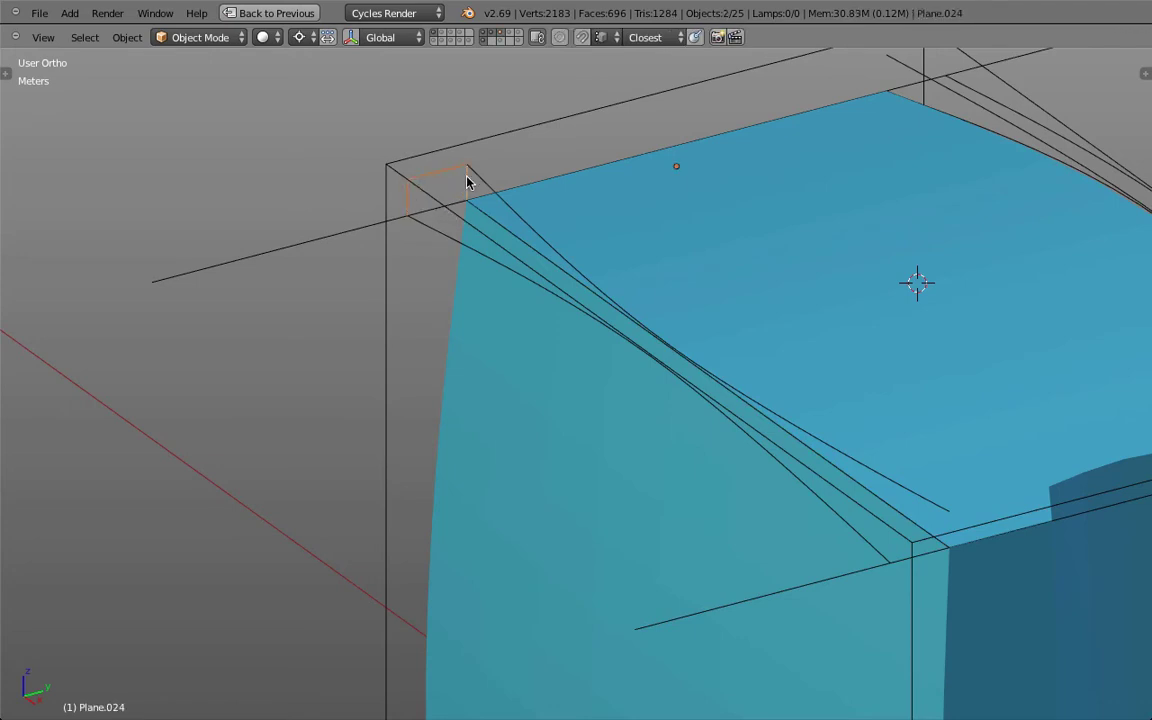
{"action": "right_click", "coordinate": [417, 227]}
{"action": "left_click_drag", "start_coordinate": [406, 231], "coordinate": [488, 223]}
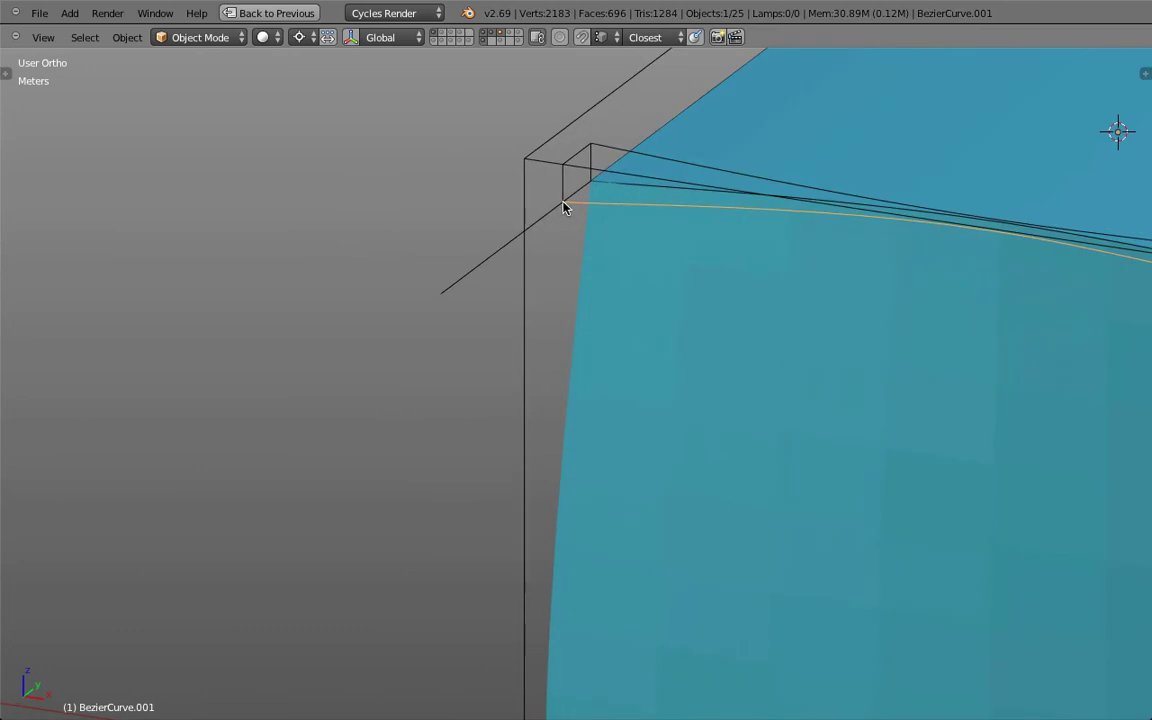
Compare the outer connector, the bounding box and the rectangle's upper connector at the corner by selecting each in turn.
{"action": "right_click", "coordinate": [566, 193]}
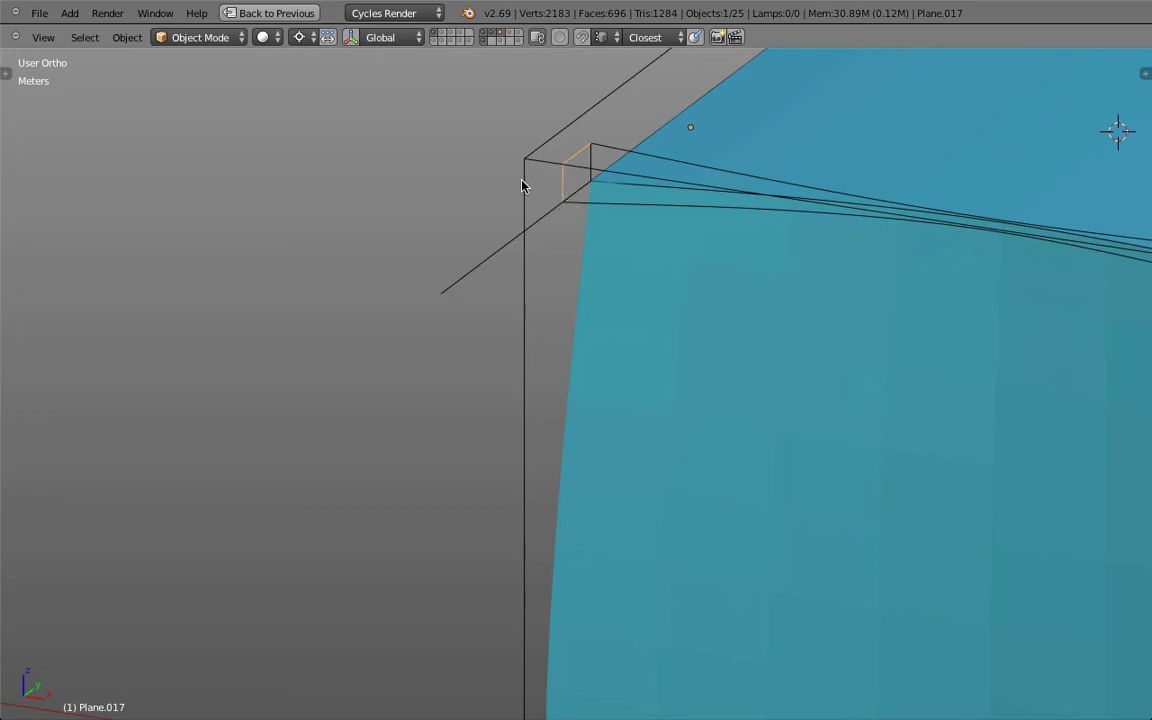
{"action": "right_click", "coordinate": [522, 185]}
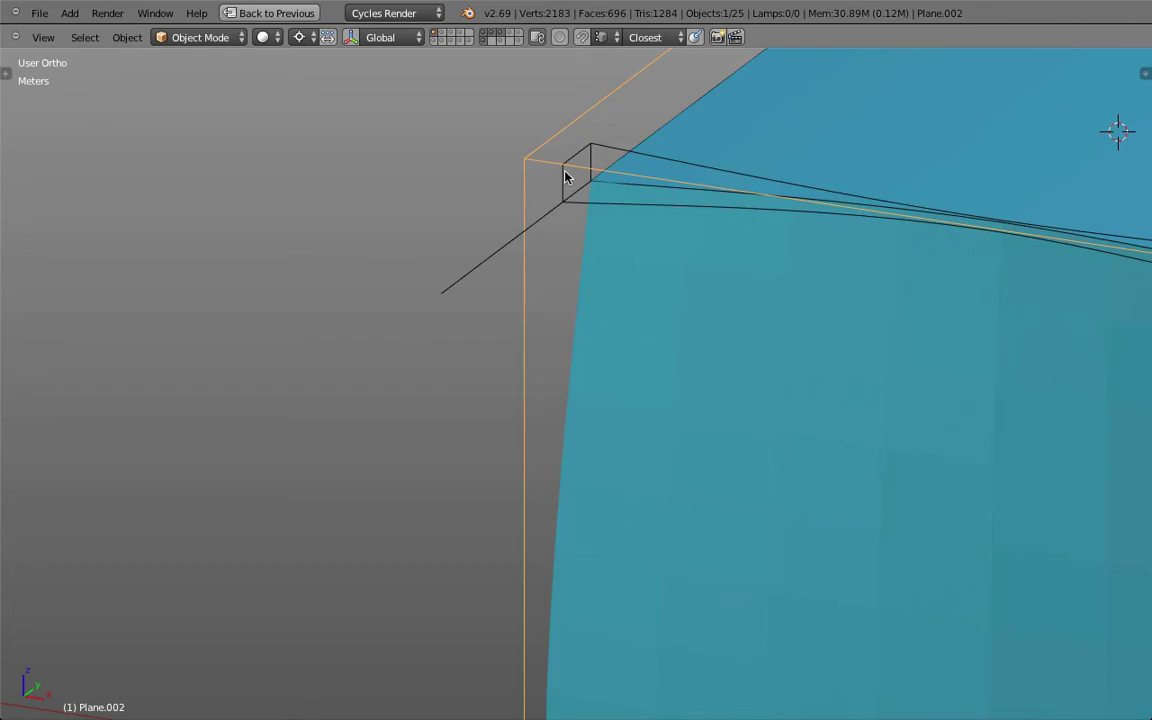
{"action": "right_click", "coordinate": [563, 170]}
{"action": "right_click", "coordinate": [574, 172]}
{"action": "right_click", "coordinate": [575, 162]}
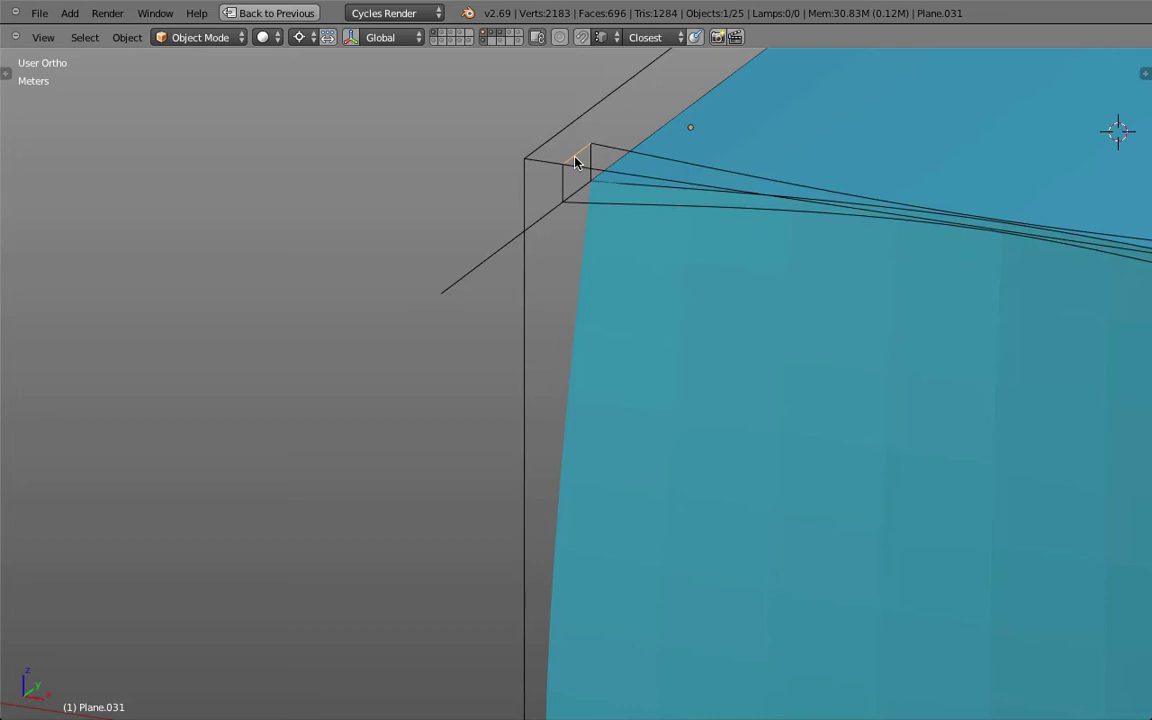
Trace the projected corner by selecting the inward-bowed curve, the outward-bowed curve, then the inner vertical and lower connectors.
{"action": "scroll", "coordinate": [622, 128], "scroll_direction": "down", "scroll_amount": 2}
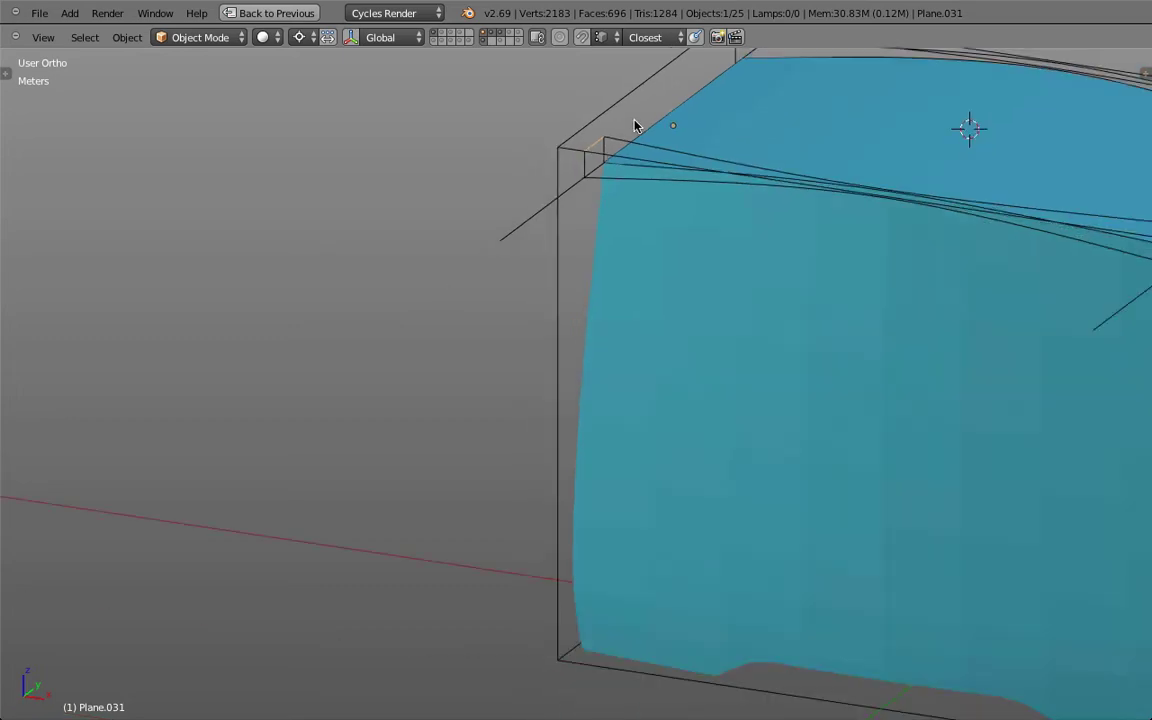
{"action": "left_click_drag", "start_coordinate": [707, 116], "coordinate": [531, 297]}
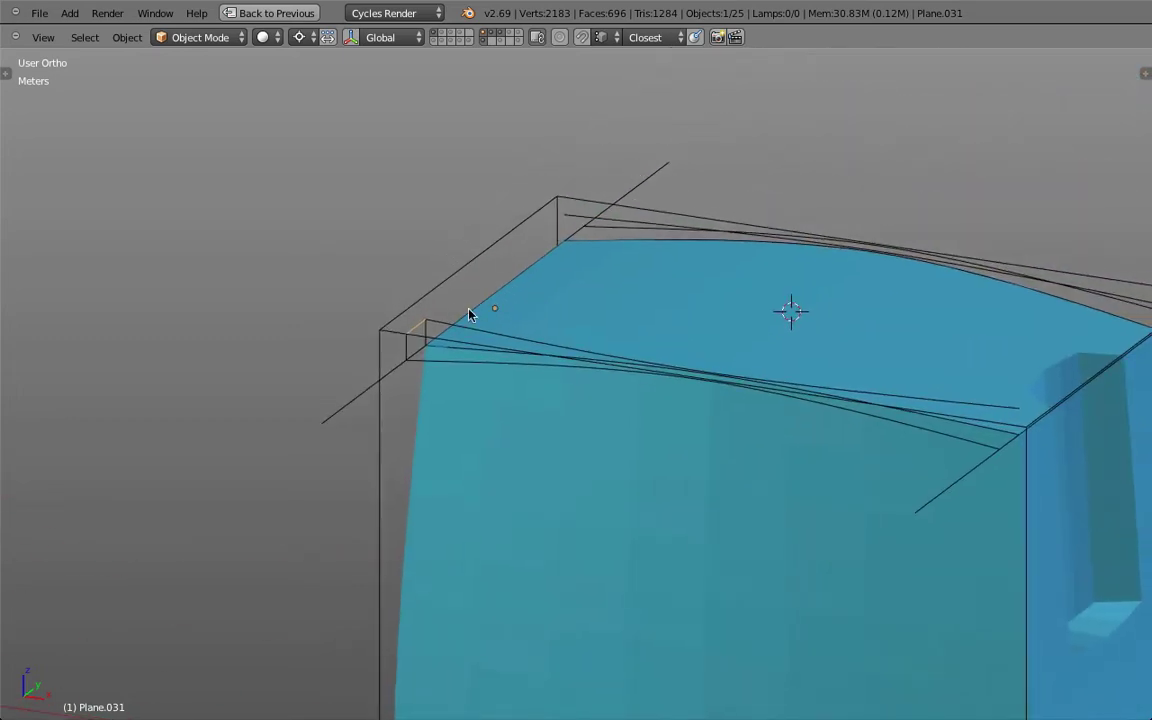
{"action": "right_click", "coordinate": [432, 327]}
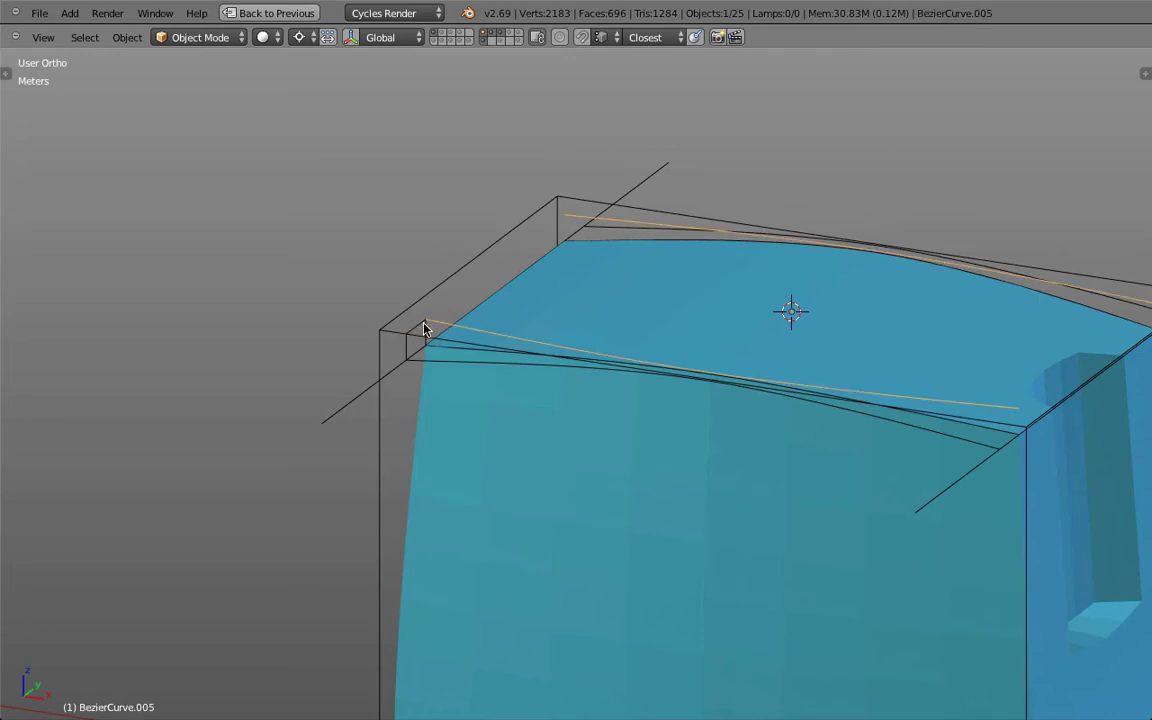
{"action": "right_click", "coordinate": [407, 366]}
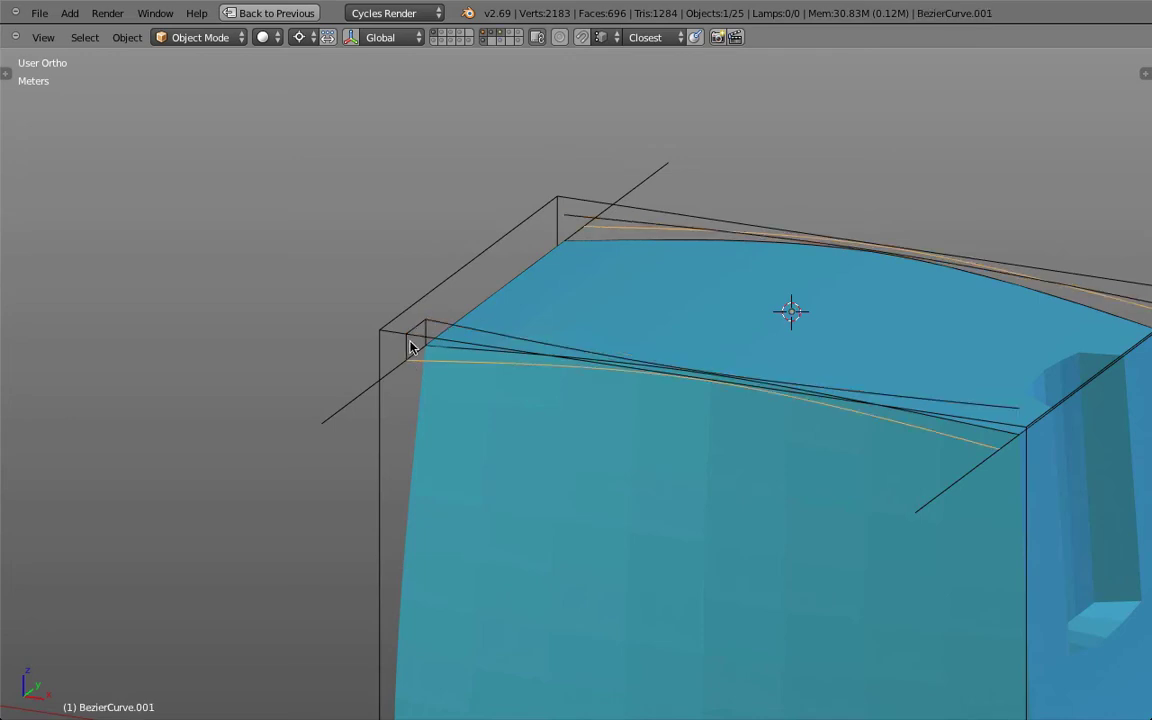
{"action": "right_click", "coordinate": [425, 326]}
{"action": "right_click", "coordinate": [425, 326]}
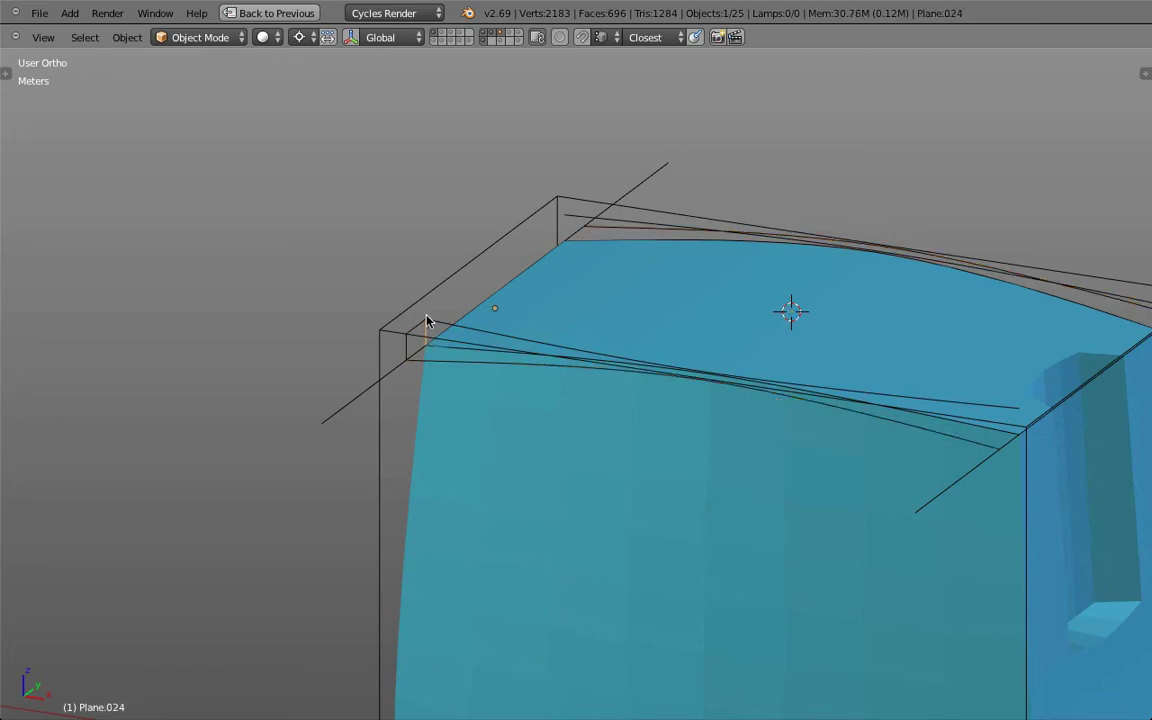
{"action": "right_click", "coordinate": [410, 360]}
{"action": "scroll", "coordinate": [413, 365], "scroll_direction": "up", "scroll_amount": 2}
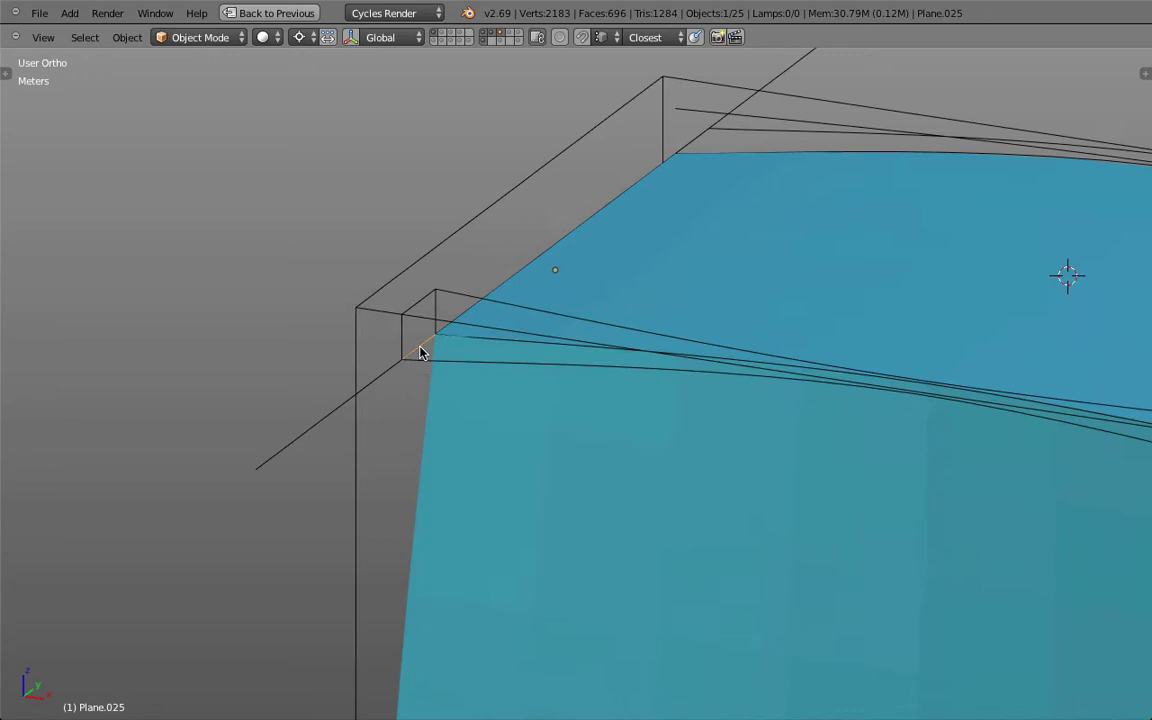
Compare the guide curves at the rectangle's corners by selecting the outward-bowed curve and then the inward-bowed curve.
{"action": "right_click", "coordinate": [441, 352], "text": "shift"}
{"action": "right_click", "coordinate": [402, 364]}
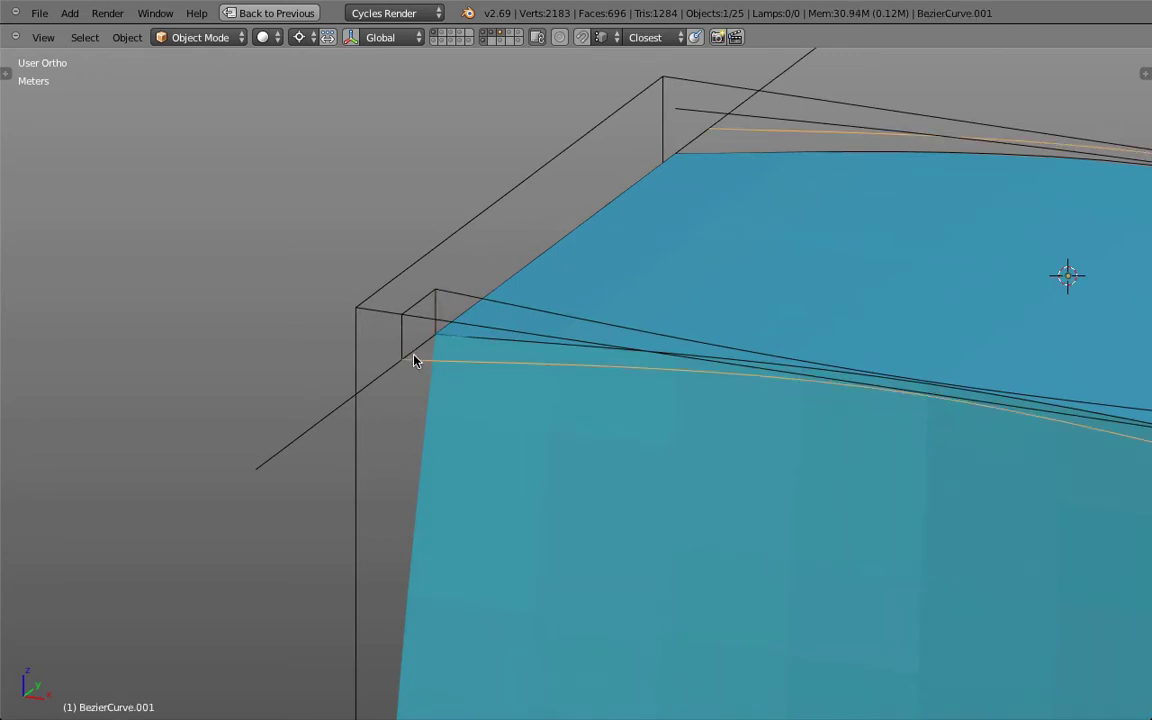
{"action": "right_click", "coordinate": [434, 296]}
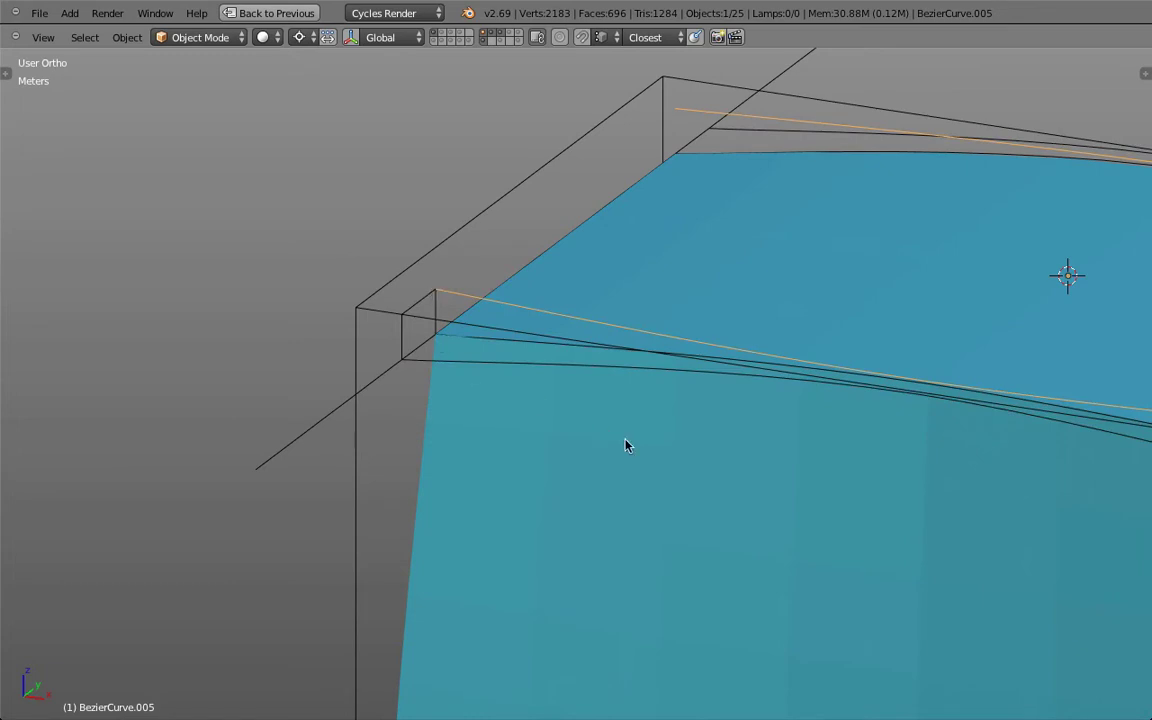
{"action": "scroll", "coordinate": [625, 445], "scroll_direction": "down", "scroll_amount": 3}
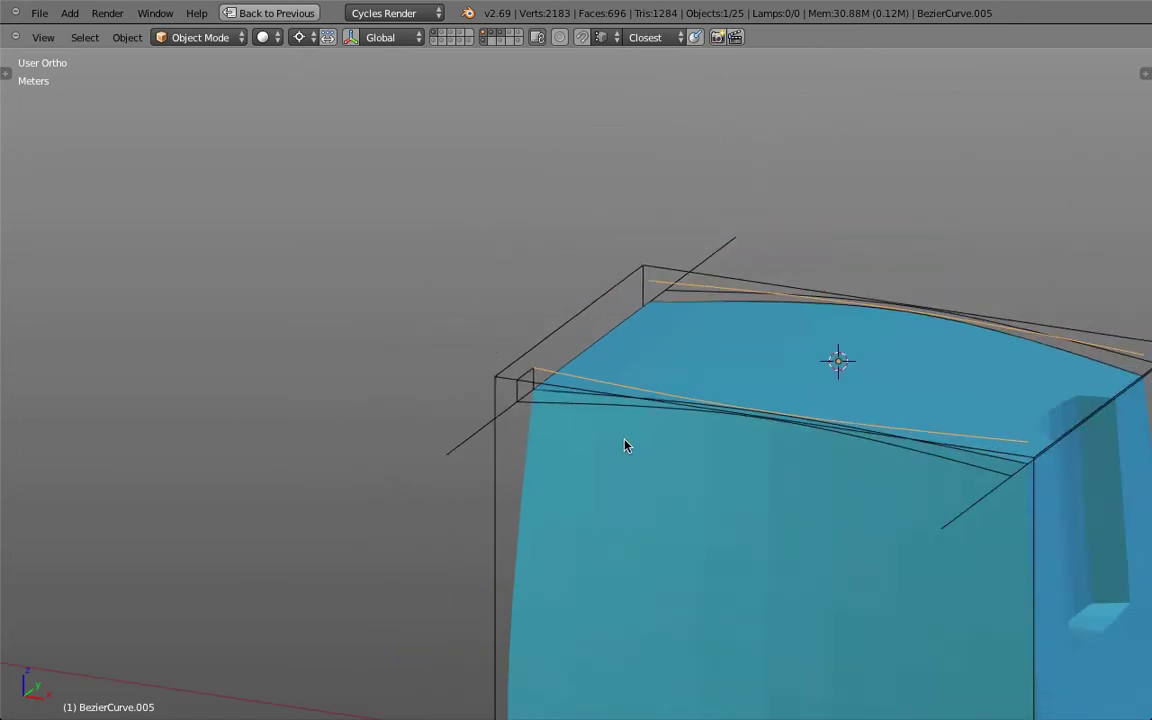
Select both guide curves together with the bounding box and examine how they meet from the body's end.
{"action": "right_click", "coordinate": [532, 408]}
{"action": "right_click", "coordinate": [562, 373], "text": "shift"}
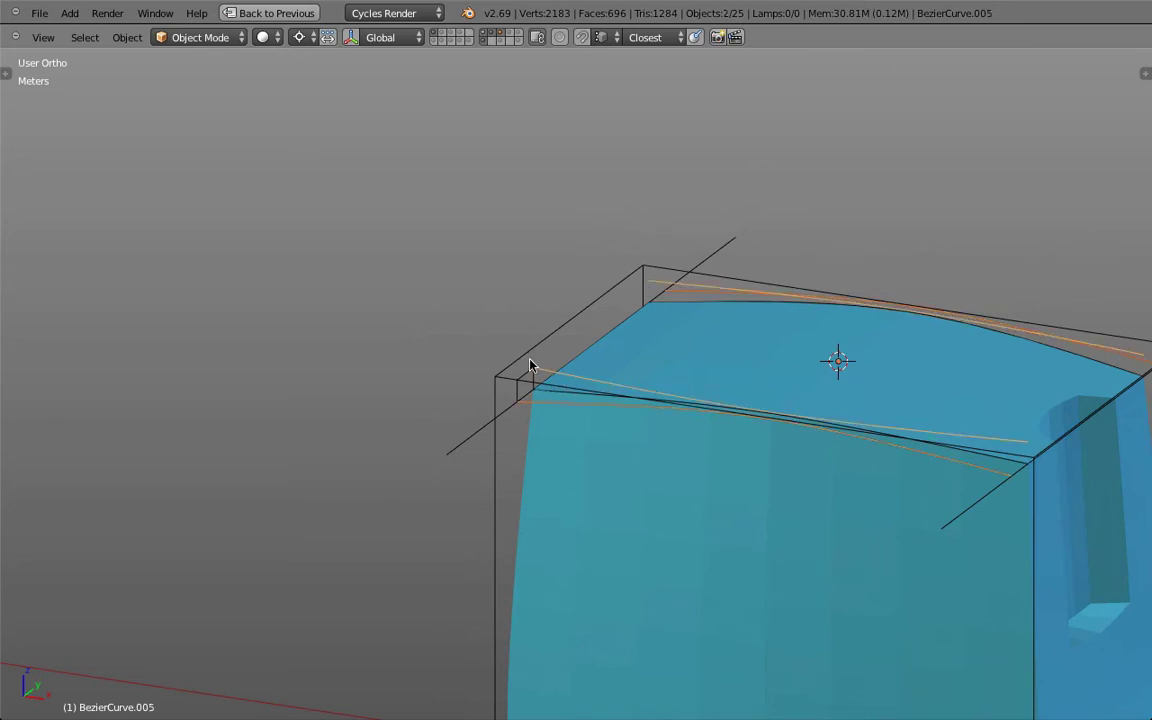
{"action": "right_click", "coordinate": [529, 355], "text": "shift"}
{"action": "left_click_drag", "start_coordinate": [609, 368], "coordinate": [416, 376]}
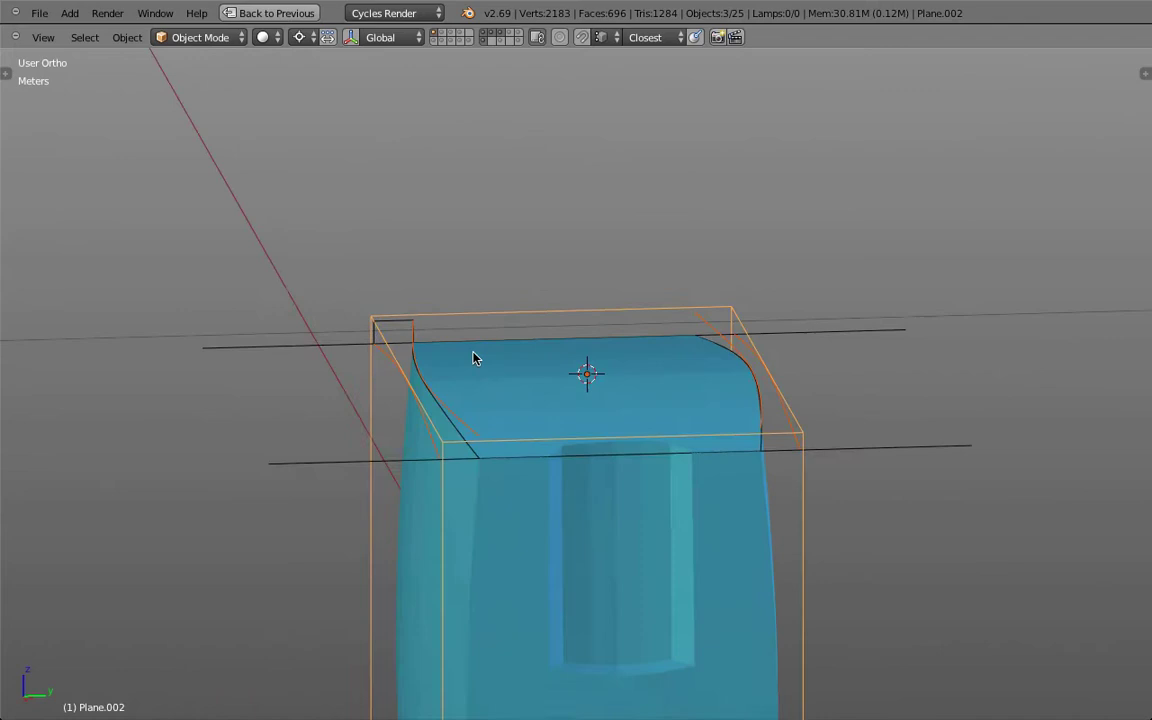
{"action": "mouse_move", "coordinate": [473, 352]}
{"action": "left_mouse_down"}
{"action": "mouse_move", "coordinate": [476, 337]}
{"action": "mouse_move", "coordinate": [501, 357]}
{"action": "mouse_move", "coordinate": [455, 357]}
{"action": "left_mouse_up"}
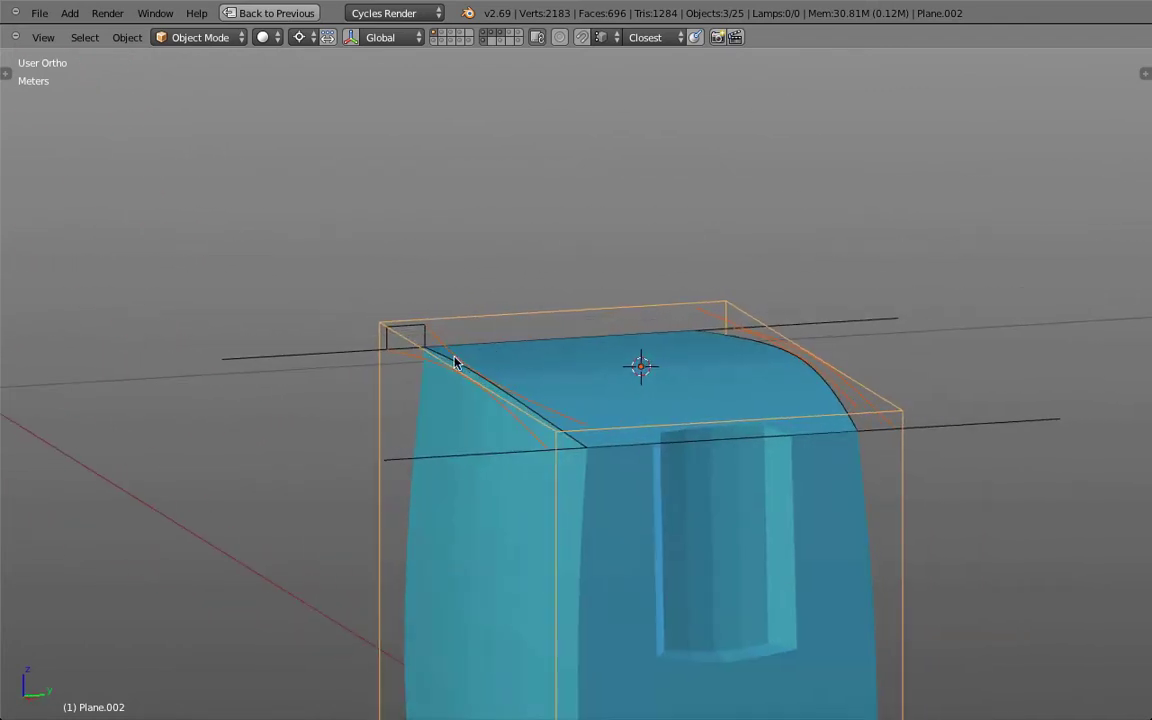
Select the bounding box and then the body's arched edge curve, and examine that curve at the near corner.
{"action": "right_click", "coordinate": [456, 362]}
{"action": "right_click", "coordinate": [446, 357]}
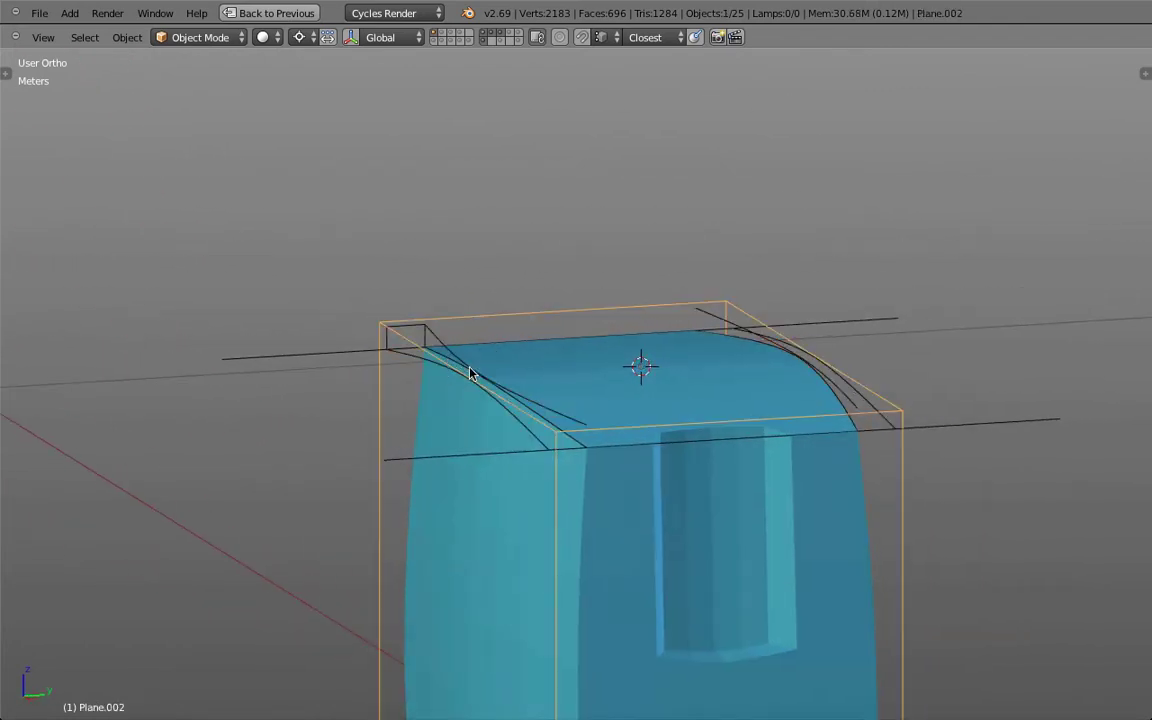
{"action": "right_click", "coordinate": [449, 360]}
{"action": "left_click_drag", "start_coordinate": [540, 378], "coordinate": [449, 380]}
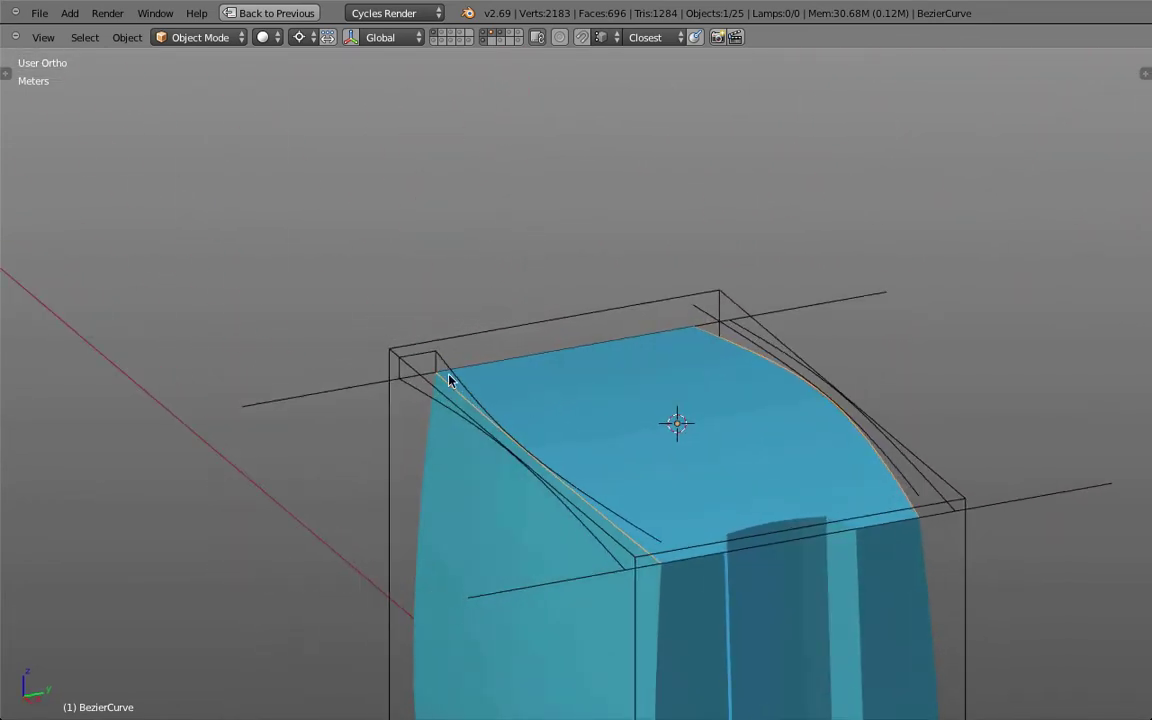
Duplicate the four corner connectors forming the small rectangle and move the copy about 23.87 cm along X to the opposite corner.
{"action": "scroll", "coordinate": [430, 374], "scroll_direction": "up", "scroll_amount": 5}
{"action": "right_click", "coordinate": [438, 327]}
{"action": "right_click", "coordinate": [452, 345], "text": "shift"}
{"action": "right_click", "coordinate": [369, 364], "text": "shift"}
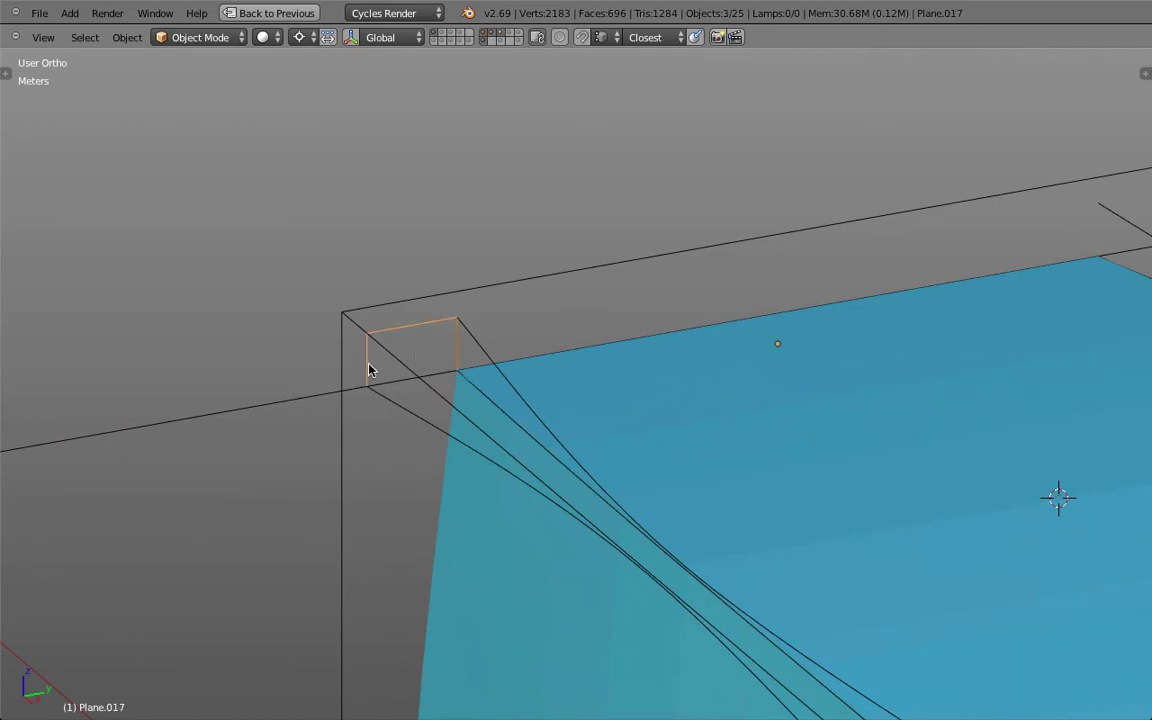
{"action": "right_click", "coordinate": [389, 383], "text": "shift"}
{"action": "scroll", "coordinate": [393, 385], "scroll_direction": "down", "scroll_amount": 3}
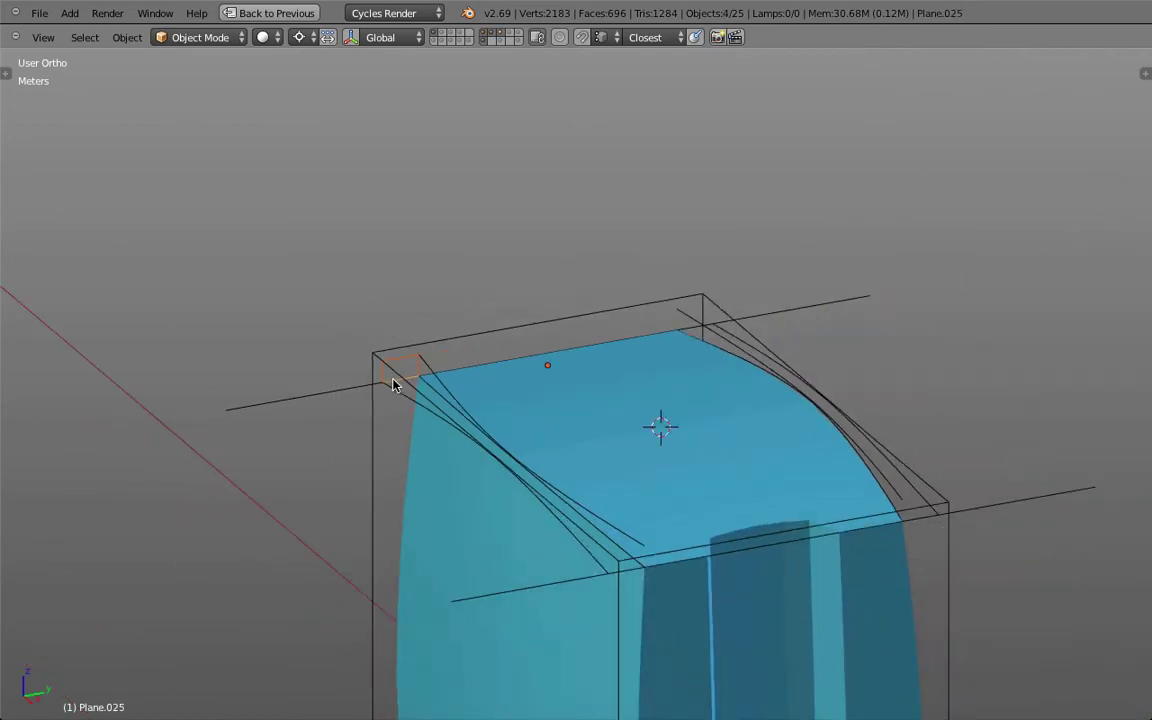
{"action": "key", "text": "shift+d"}
{"action": "key", "text": "Escape"}
{"action": "key", "text": "KP_7"}
{"action": "scroll", "coordinate": [393, 411], "scroll_direction": "up", "scroll_amount": 3}
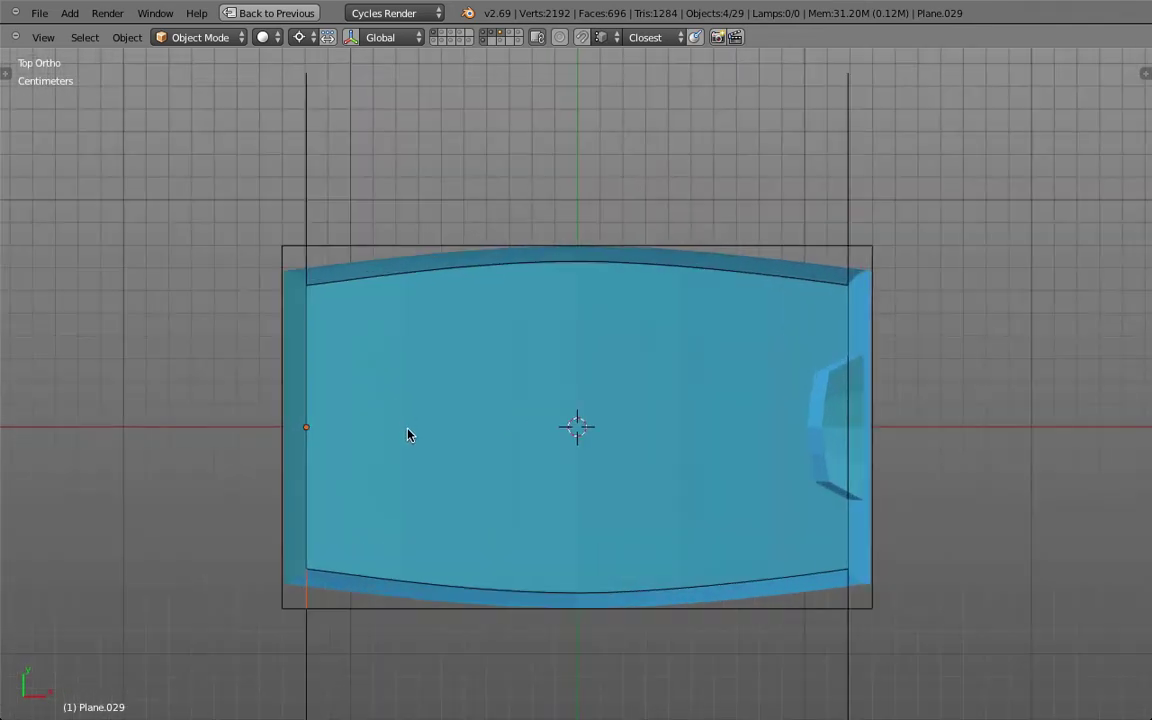
{"action": "key", "text": "g"}
{"action": "key", "text": "x"}
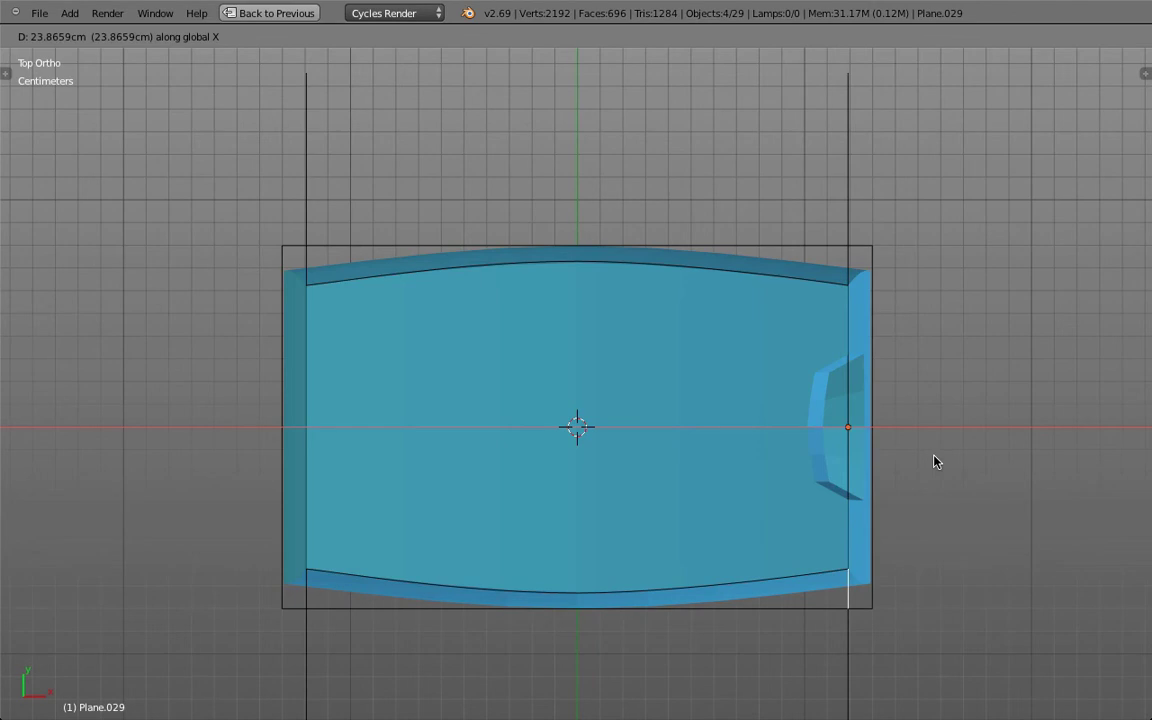
{"action": "left_click", "coordinate": [935, 461]}
Join the duplicated connectors into one object and move it along X to near the middle of the long side.
{"action": "left_click_drag", "start_coordinate": [936, 515], "coordinate": [788, 356]}
{"action": "scroll", "coordinate": [529, 438], "scroll_direction": "up", "scroll_amount": 3}
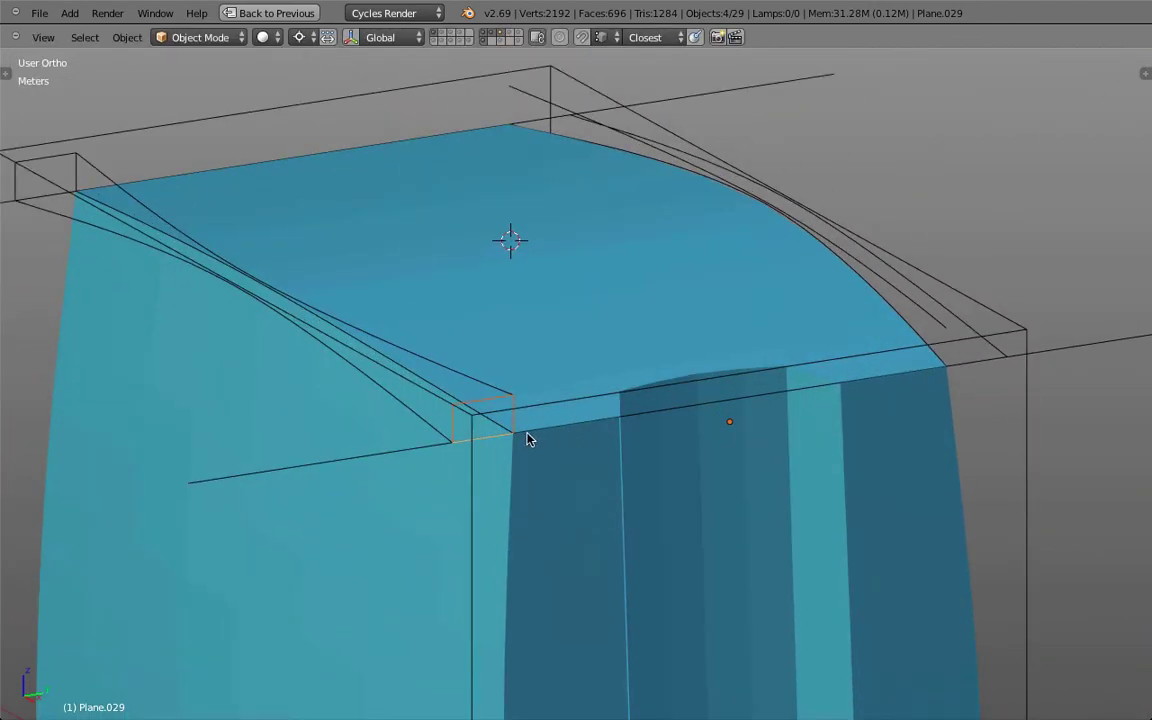
{"action": "left_click_drag", "start_coordinate": [517, 425], "coordinate": [658, 469]}
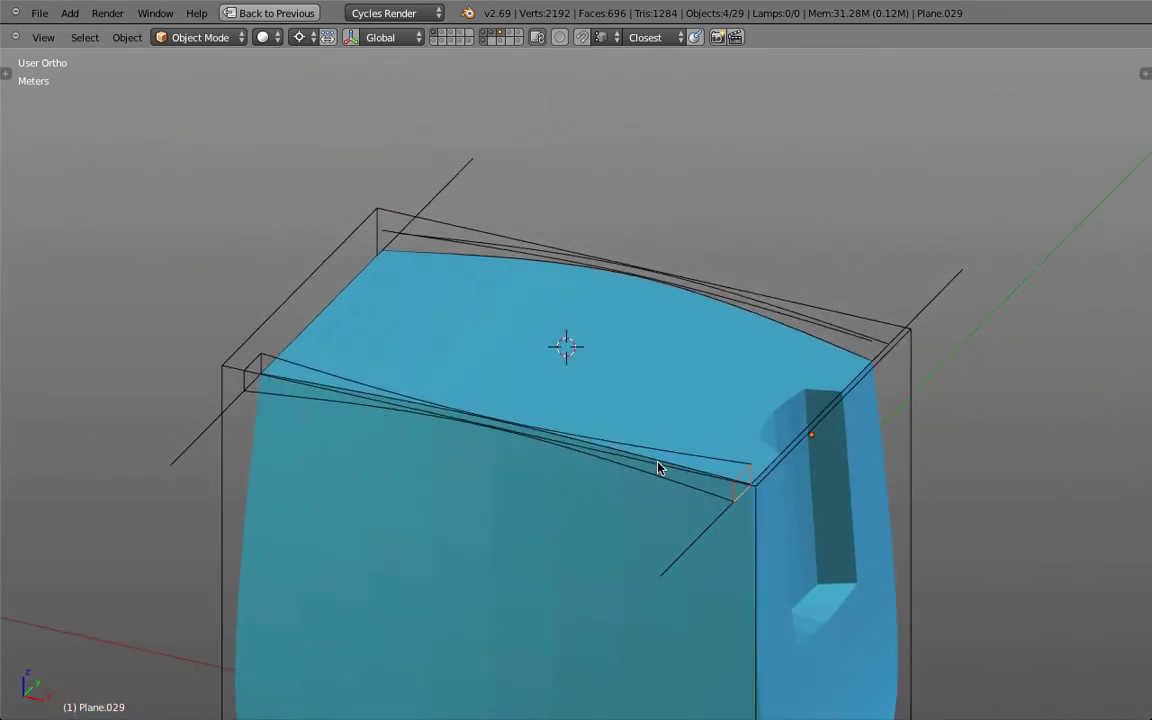
{"action": "key", "text": "ctrl+j"}
{"action": "key", "text": "KP_7"}
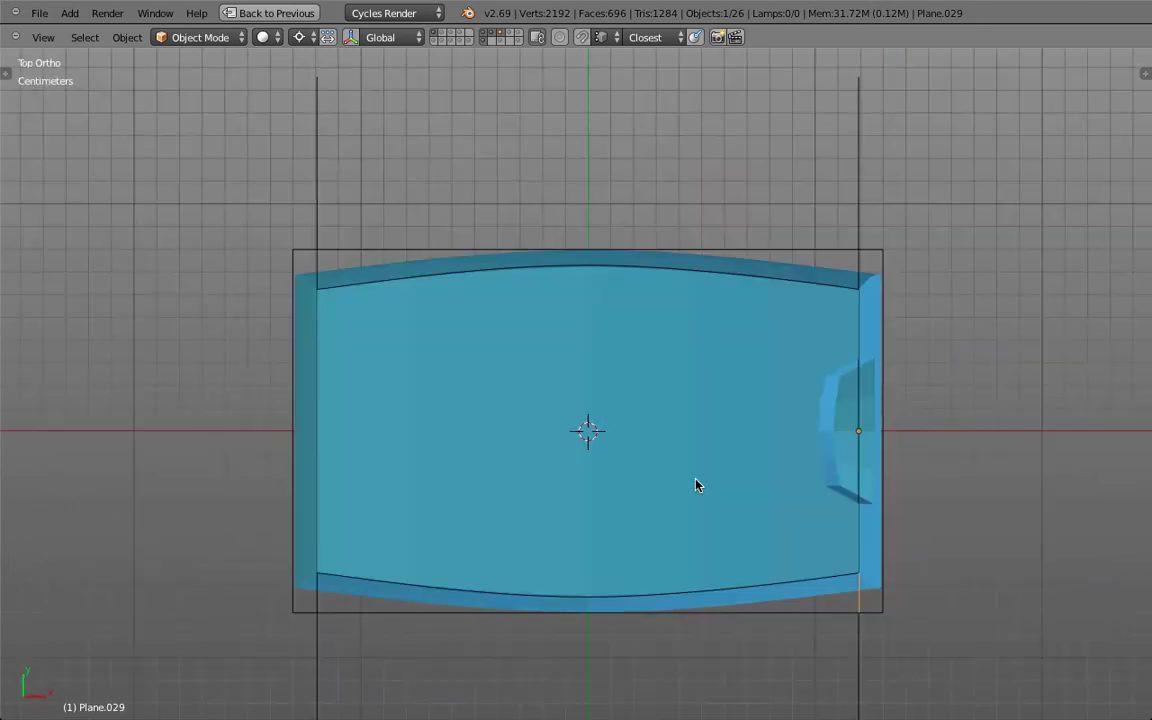
{"action": "key", "text": "g"}
{"action": "key", "text": "x"}
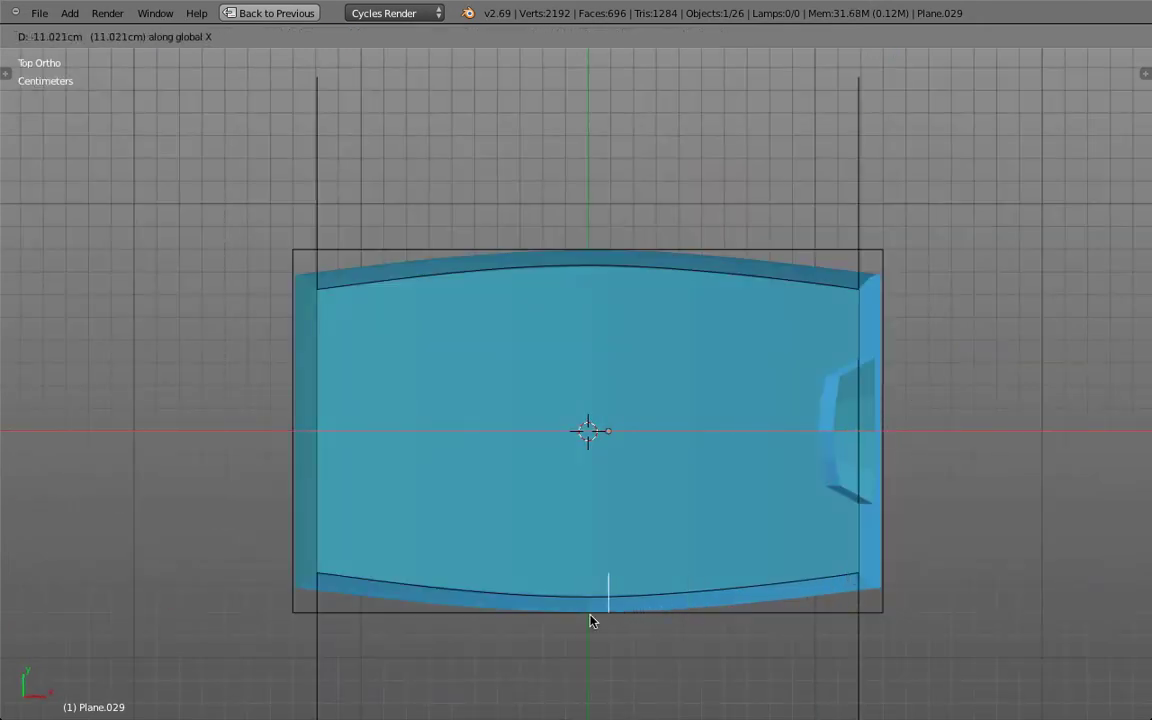
{"action": "left_click", "coordinate": [585, 622]}
Remove the double vertices from the joined rectangle's whole mesh.
{"action": "left_click_drag", "start_coordinate": [585, 620], "coordinate": [413, 346]}
{"action": "scroll", "coordinate": [337, 337], "scroll_direction": "up", "scroll_amount": 3}
{"action": "scroll", "coordinate": [421, 388], "scroll_direction": "up", "scroll_amount": 4}
{"action": "scroll", "coordinate": [378, 268], "scroll_direction": "up", "scroll_amount": 3}
{"action": "key", "text": "Tab"}
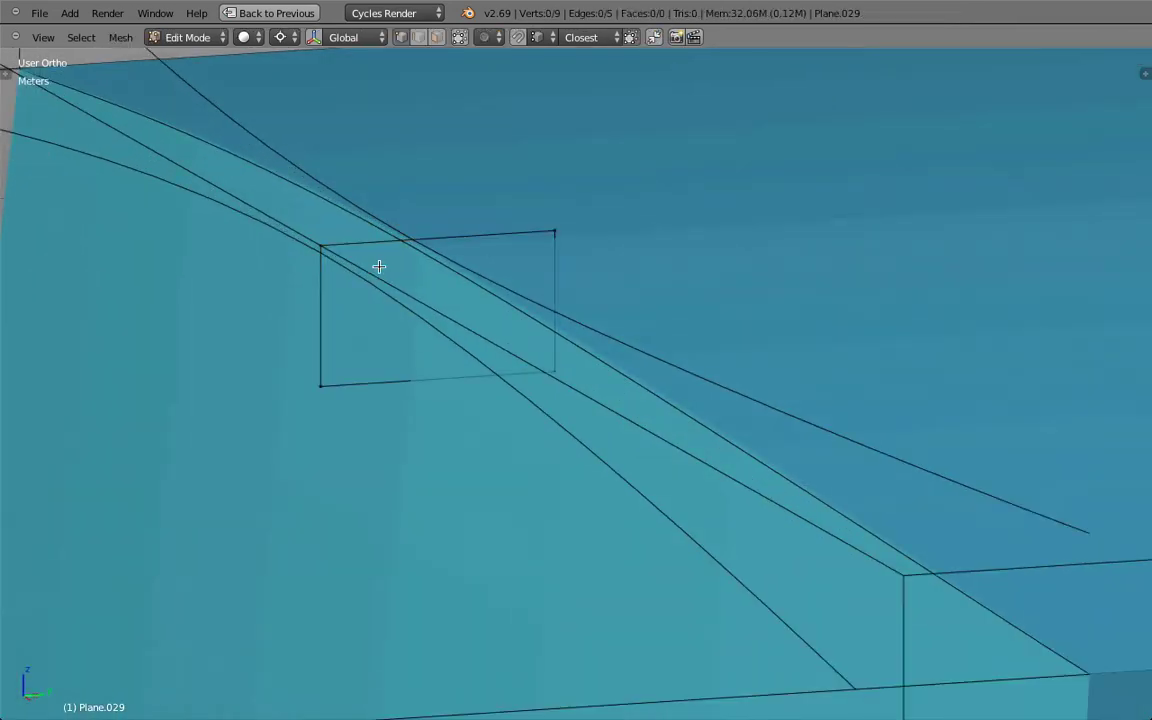
{"action": "right_click", "coordinate": [315, 396]}
{"action": "key", "text": "a"}
{"action": "key", "text": "a"}
{"action": "key", "text": "w"}
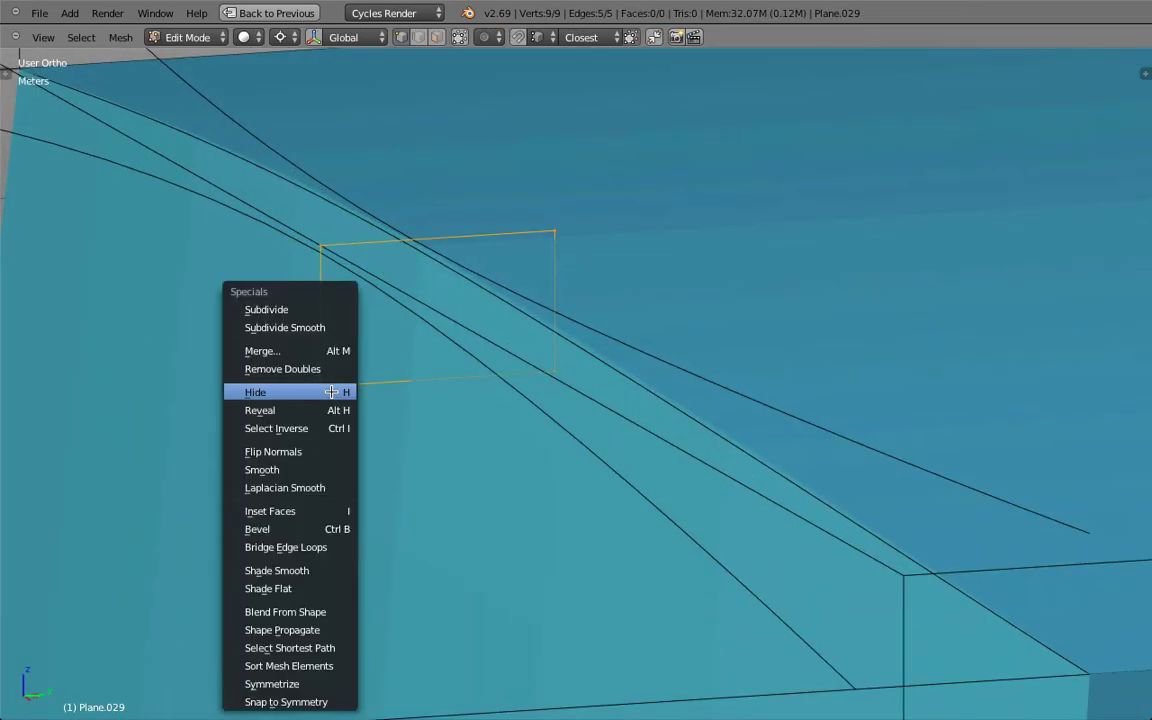
{"action": "left_click", "coordinate": [329, 370]}
Raise the rectangle's lower edge along Z until it sits just beneath the upper edge.
{"action": "right_click", "coordinate": [333, 390]}
{"action": "right_click", "coordinate": [529, 376], "text": "shift"}
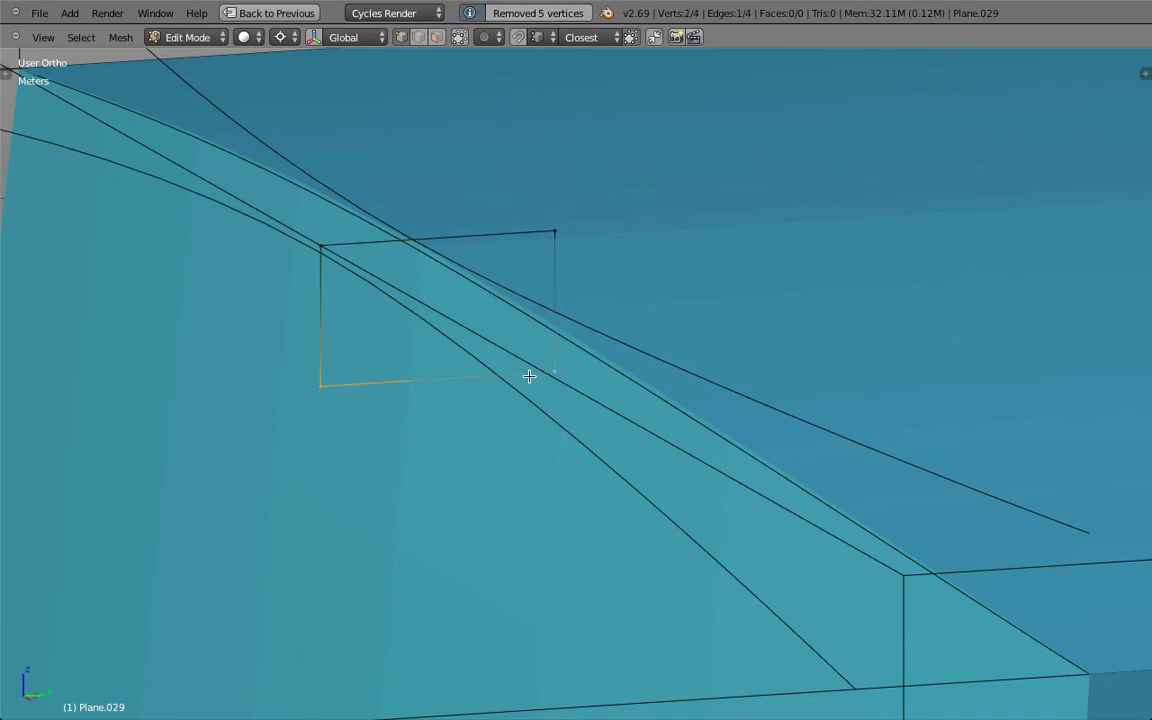
{"action": "key", "text": "g"}
{"action": "key", "text": "z"}
{"action": "left_click", "coordinate": [545, 239]}
Move the rectangle's inner edge along Y toward the guide curves until it lines up with the inward-bowed curve.
{"action": "right_click", "coordinate": [554, 238]}
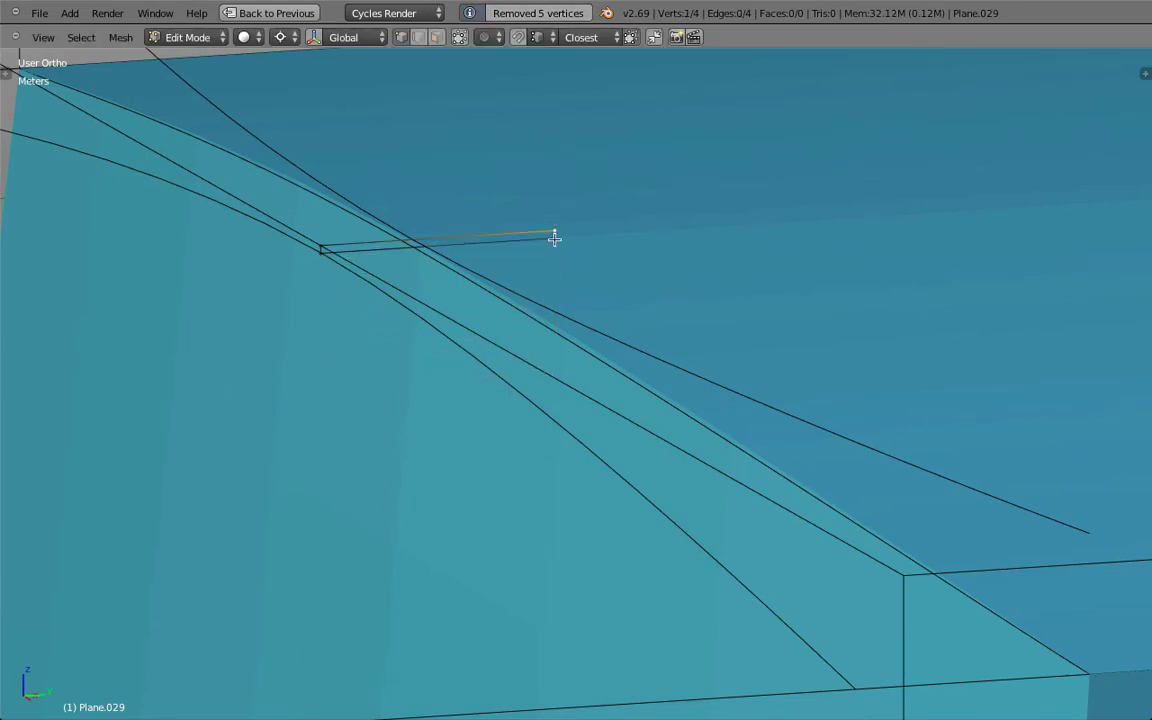
{"action": "right_click", "coordinate": [554, 238], "text": "shift"}
{"action": "key", "text": "g"}
{"action": "key", "text": "x"}
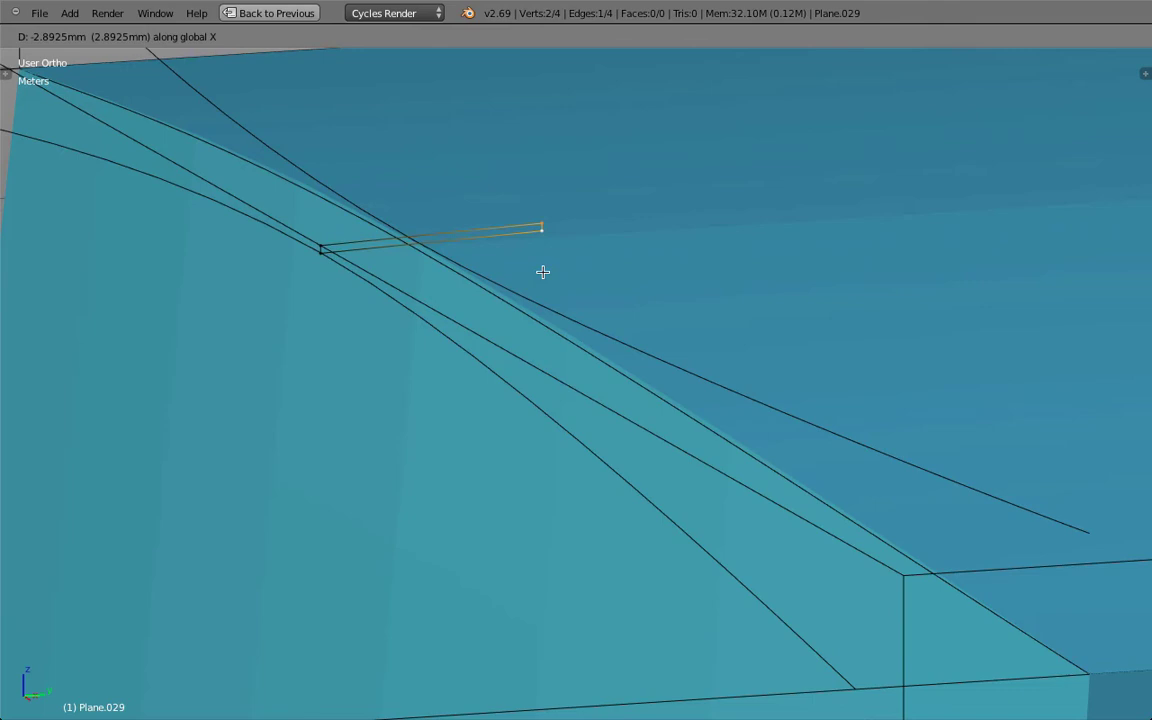
{"action": "key", "text": "y"}
{"action": "left_click", "coordinate": [427, 284]}
{"action": "left_click_drag", "start_coordinate": [440, 255], "coordinate": [403, 291]}
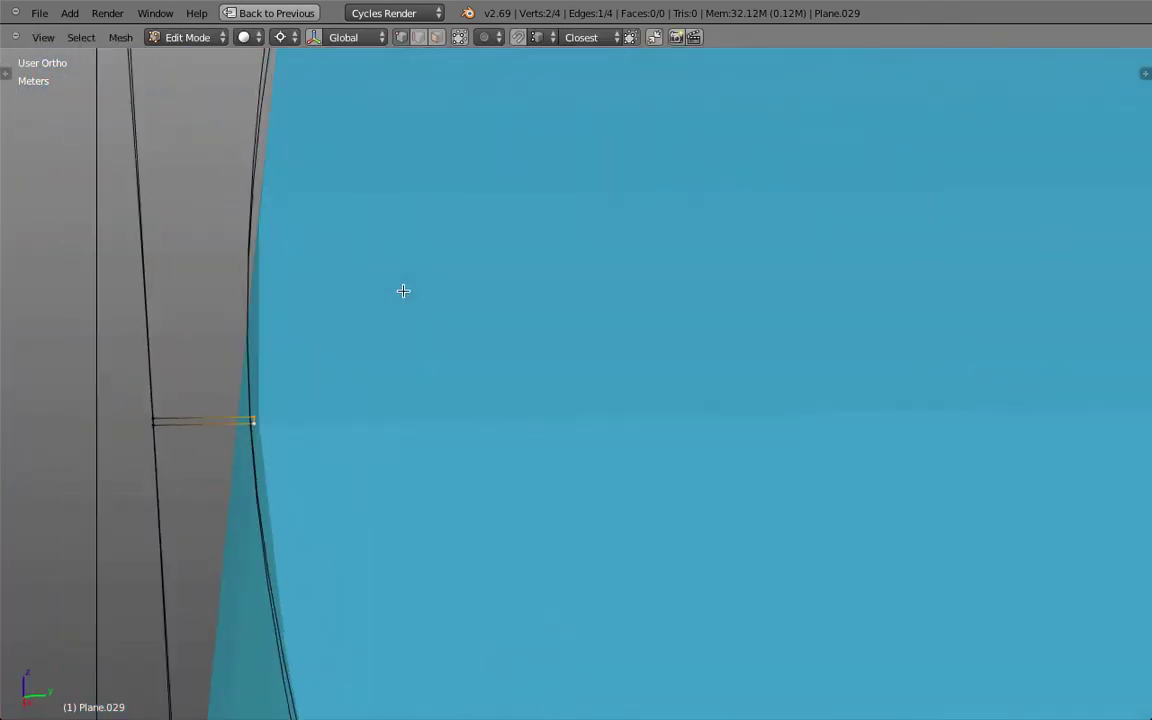
{"action": "key", "text": "g"}
{"action": "key", "text": "y"}
{"action": "left_click", "coordinate": [398, 292]}
Leave mesh editing and delete the flattened demonstration rectangle.
{"action": "left_click_drag", "start_coordinate": [285, 348], "coordinate": [352, 310]}
{"action": "scroll", "coordinate": [352, 310], "scroll_direction": "down", "scroll_amount": 3}
{"action": "key", "text": "Tab"}
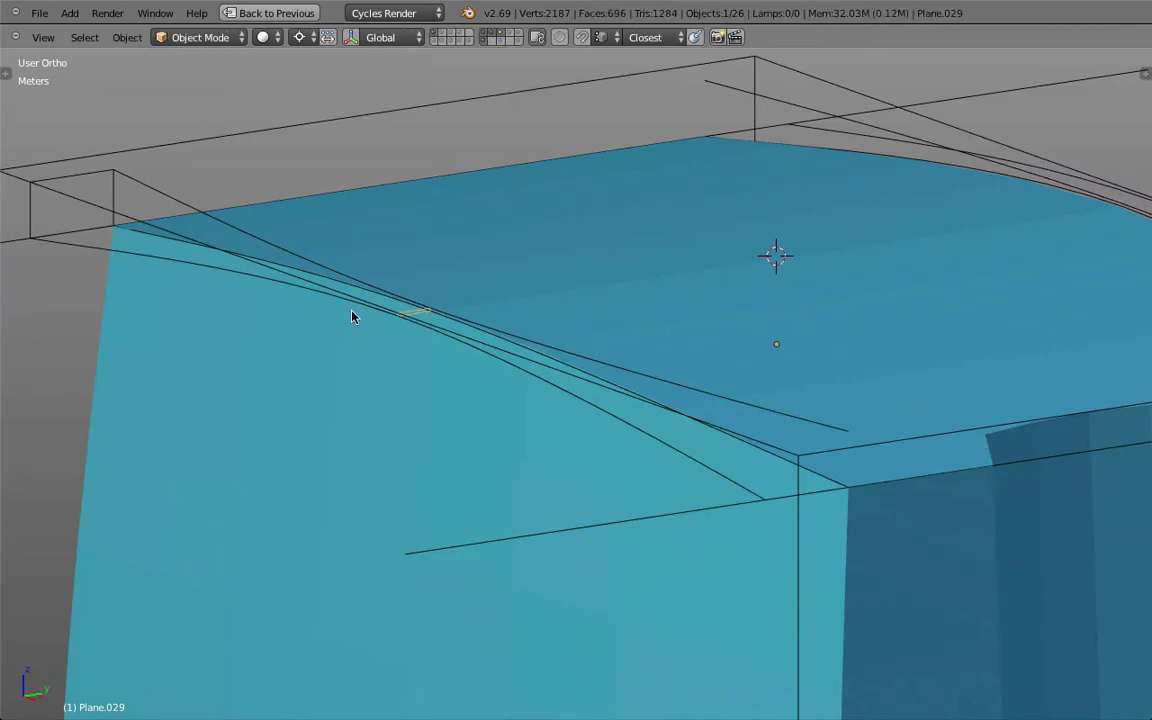
{"action": "scroll", "coordinate": [352, 317], "scroll_direction": "down", "scroll_amount": 3}
{"action": "key", "text": "x"}
{"action": "left_click", "coordinate": [353, 312]}
{"action": "scroll", "coordinate": [352, 314], "scroll_direction": "down", "scroll_amount": 2}
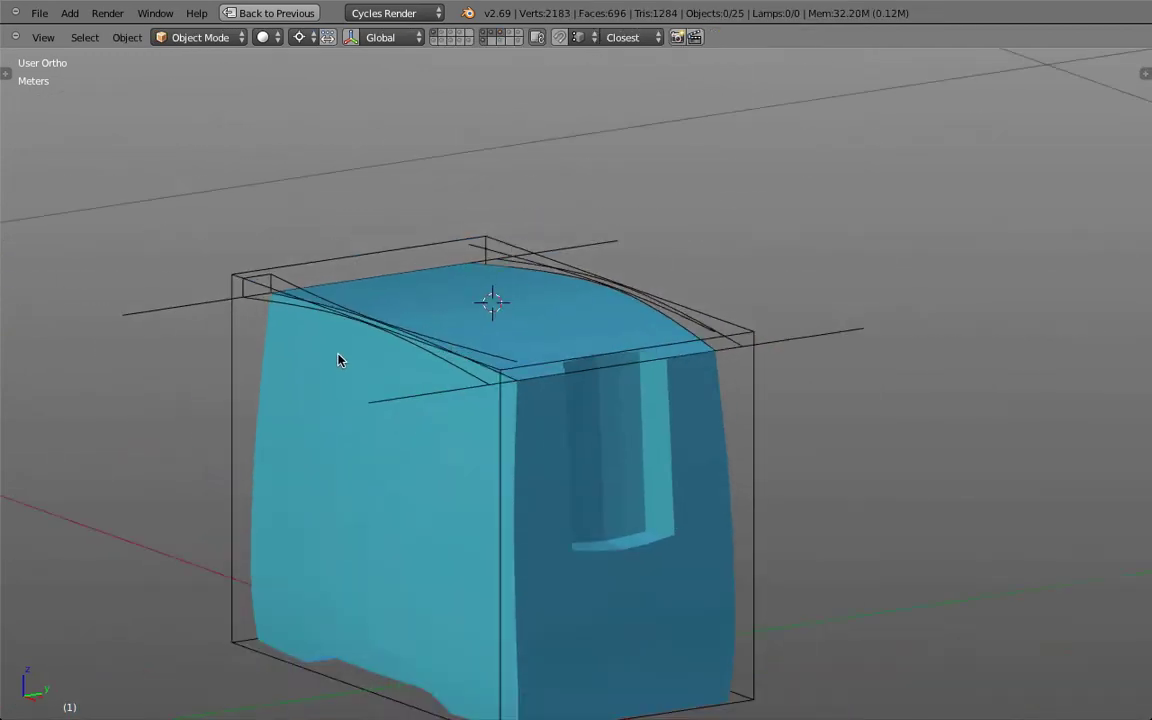
Show the layer with the slotted body, then the one with the plain body, and examine the plain body's side profile.
{"action": "left_click", "coordinate": [467, 42]}
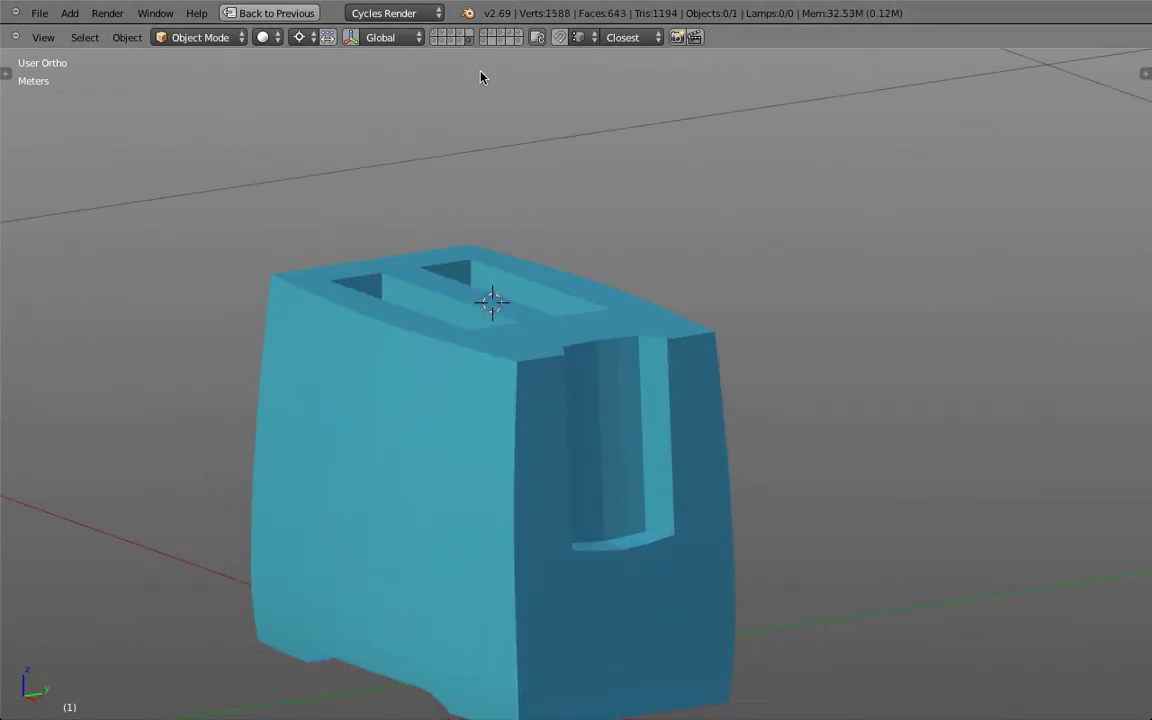
{"action": "left_click", "coordinate": [464, 42]}
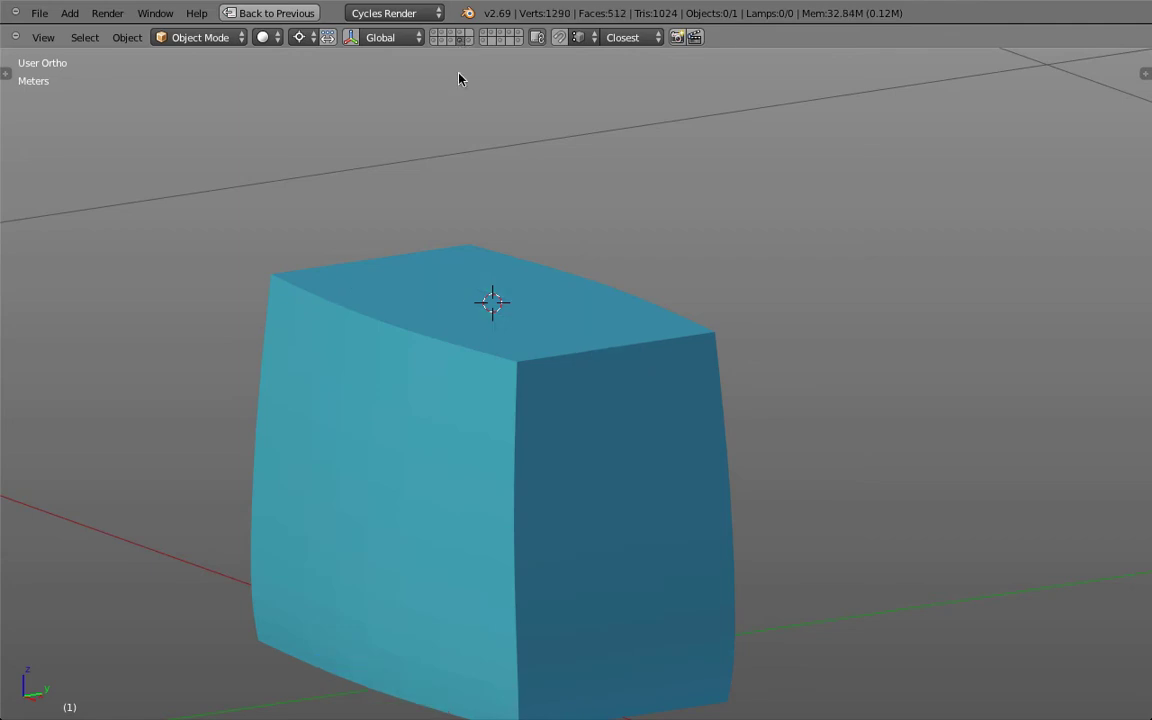
{"action": "right_click", "coordinate": [399, 371]}
{"action": "scroll", "coordinate": [398, 365], "scroll_direction": "down", "scroll_amount": 2}
{"action": "left_click_drag", "start_coordinate": [399, 367], "coordinate": [524, 113]}
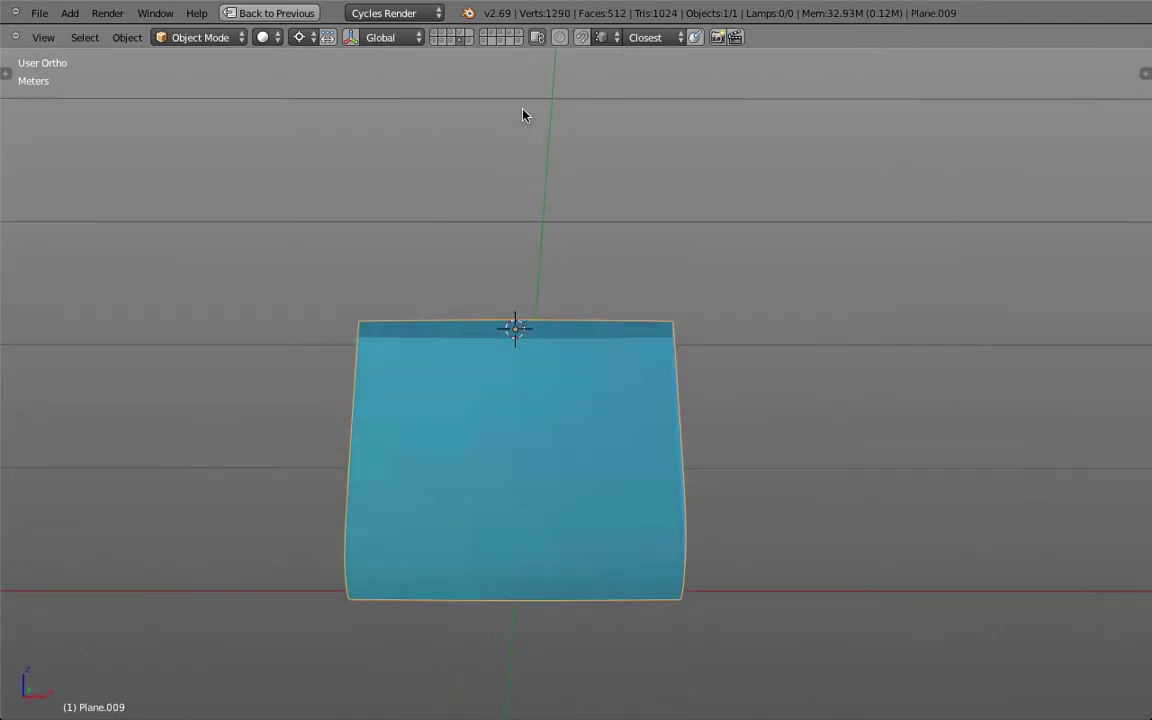
Show the layer with the notched body, and add the layers with the bounding box, guide curves and arched edge lines.
{"action": "left_click", "coordinate": [483, 41]}
{"action": "left_click_drag", "start_coordinate": [502, 430], "coordinate": [436, 436]}
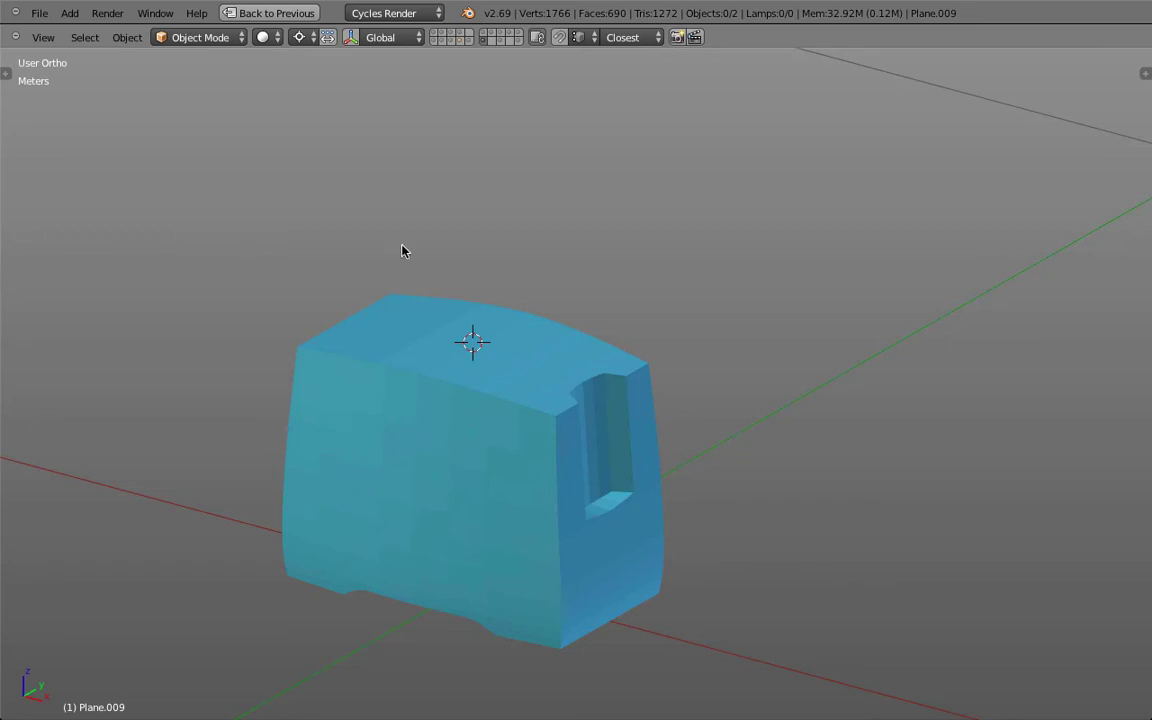
{"action": "left_click", "coordinate": [434, 33], "text": "shift"}
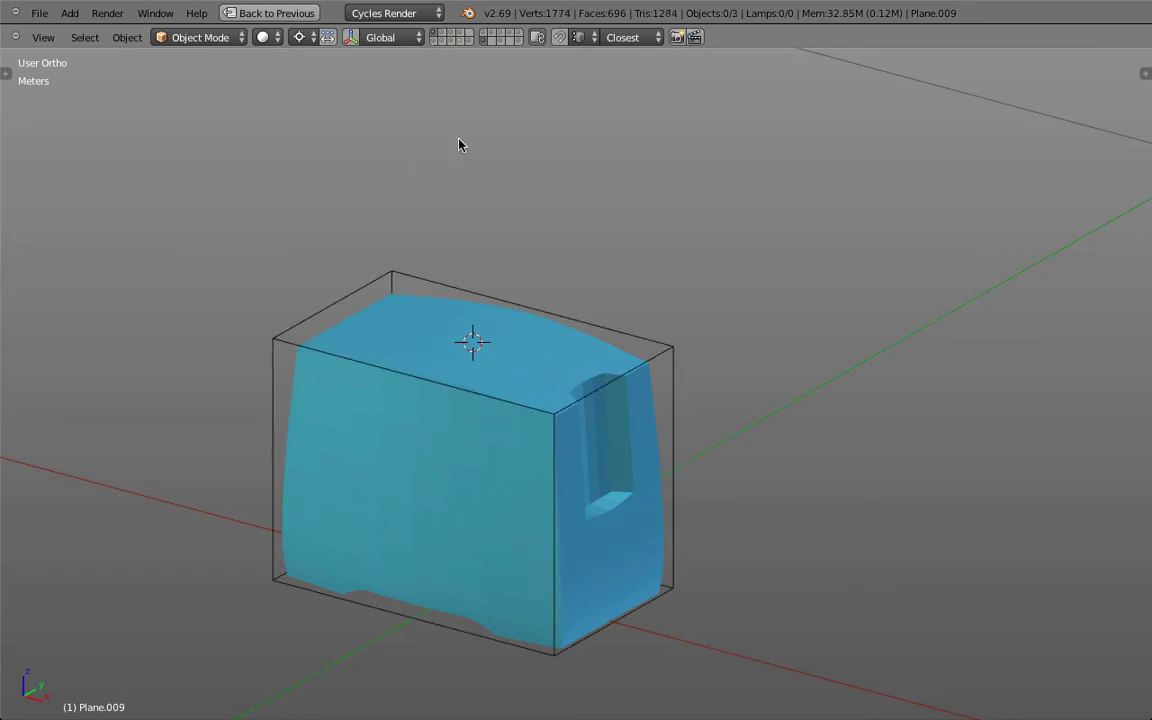
{"action": "left_click", "coordinate": [486, 33], "text": "shift"}
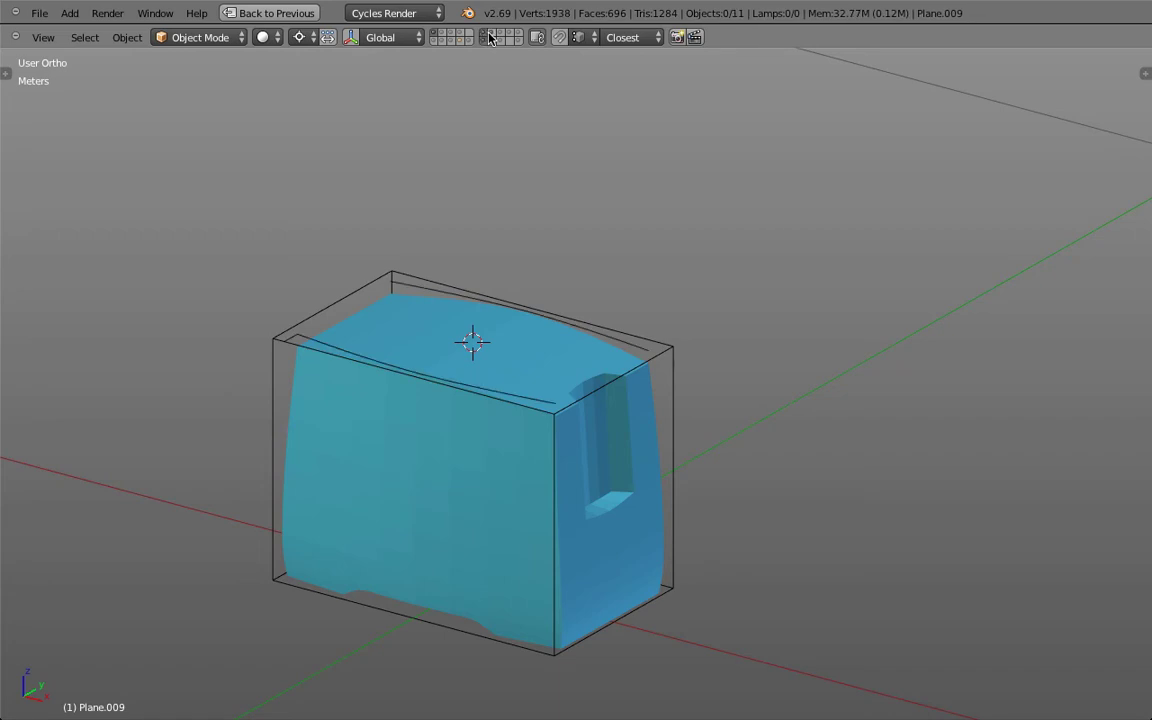
{"action": "left_click", "coordinate": [491, 36], "text": "shift"}
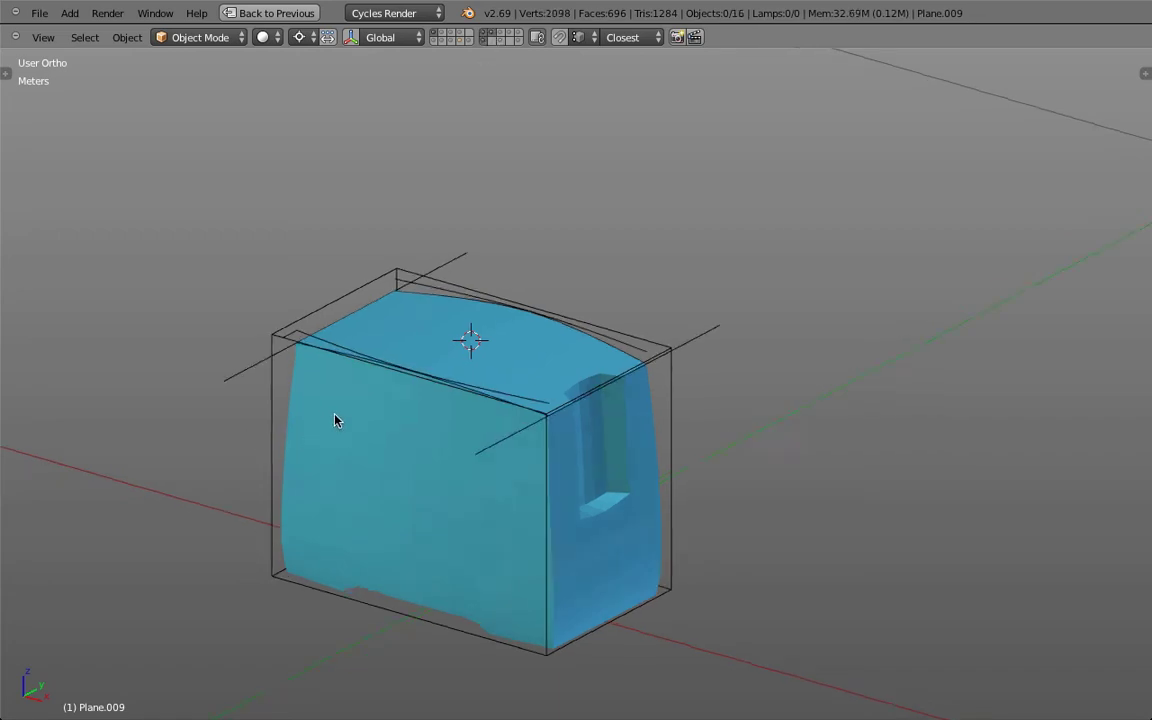
Unhide all hidden guide objects and the green lever, deselect everything, and show only the layer with the notched body.
{"action": "scroll", "coordinate": [301, 311], "scroll_direction": "up", "scroll_amount": 3}
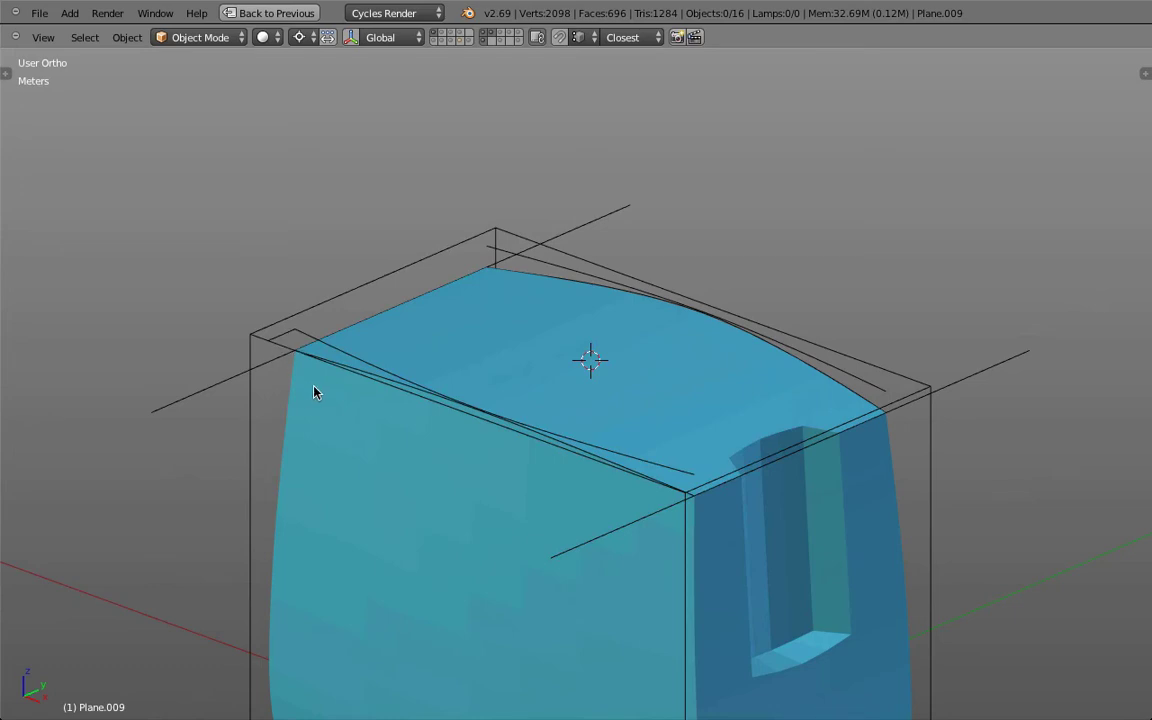
{"action": "key", "text": "alt+h"}
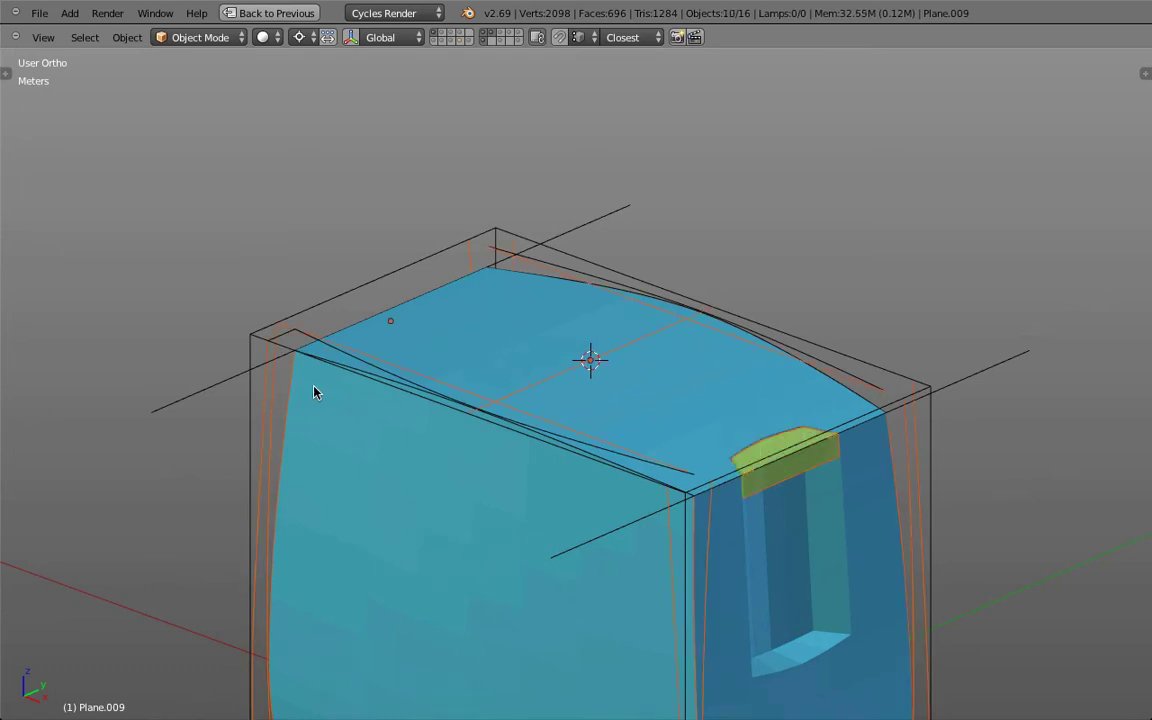
{"action": "key", "text": "a"}
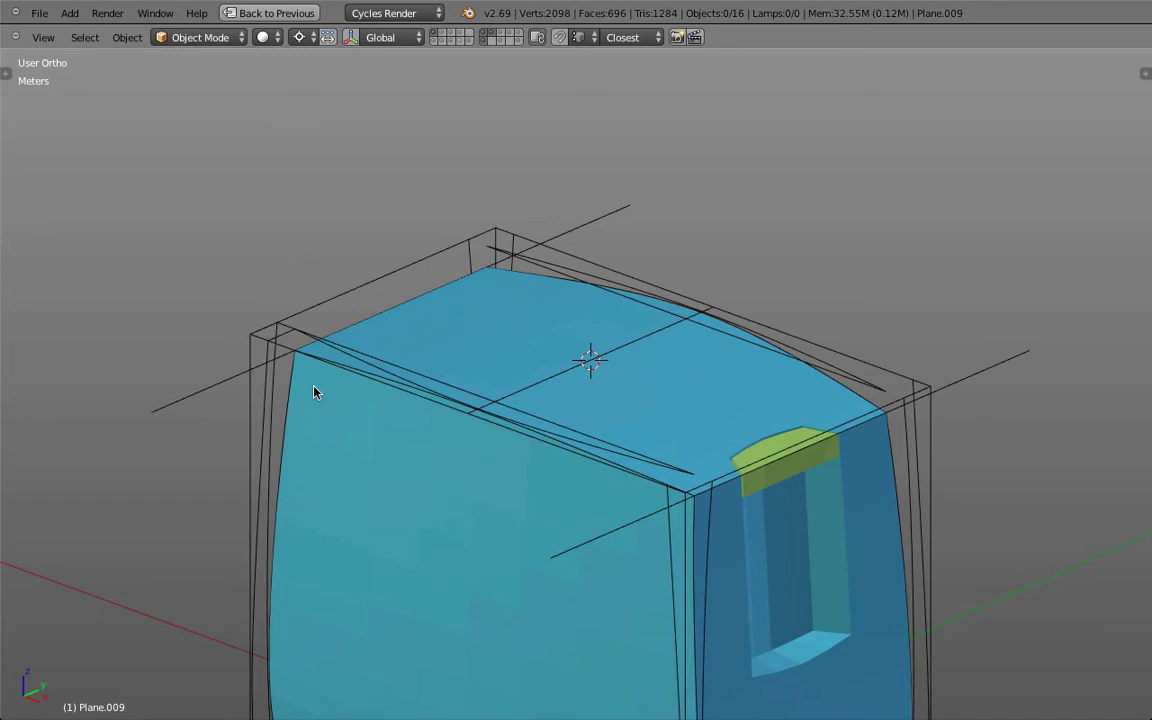
{"action": "left_click", "coordinate": [484, 37]}
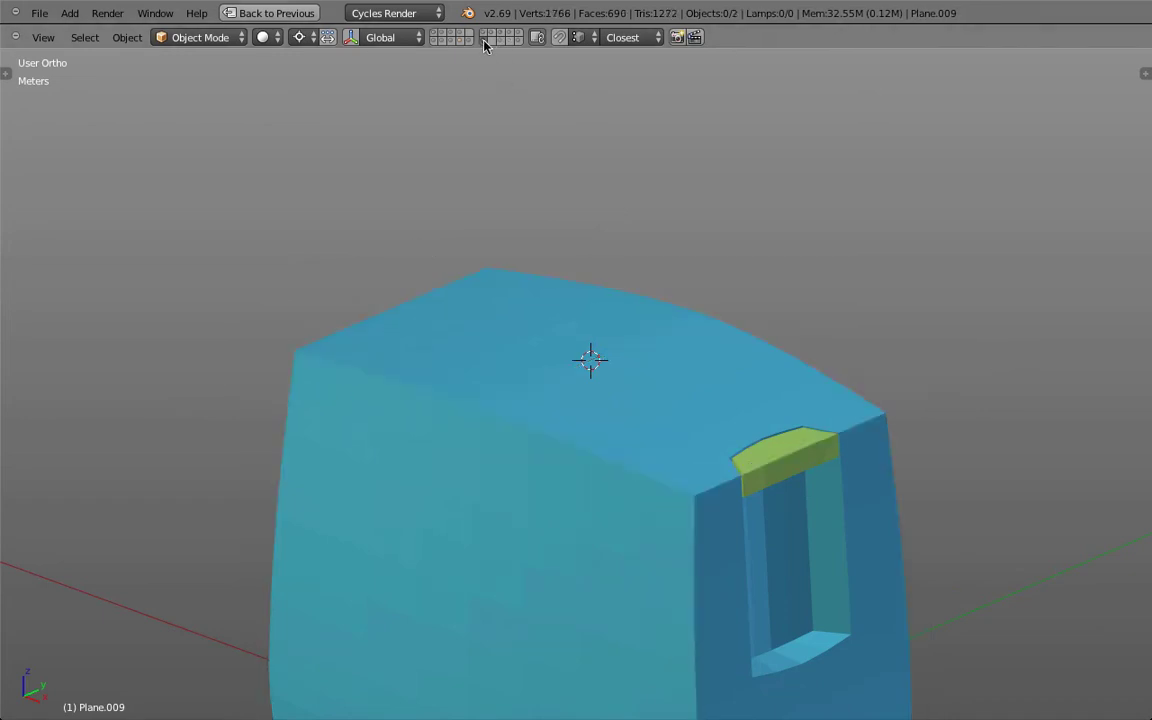
Enable the viewport display of the body's Toast Boolean modifier to show the bread slots.
{"action": "right_click", "coordinate": [509, 329]}
{"action": "key", "text": "ctrl+Up"}
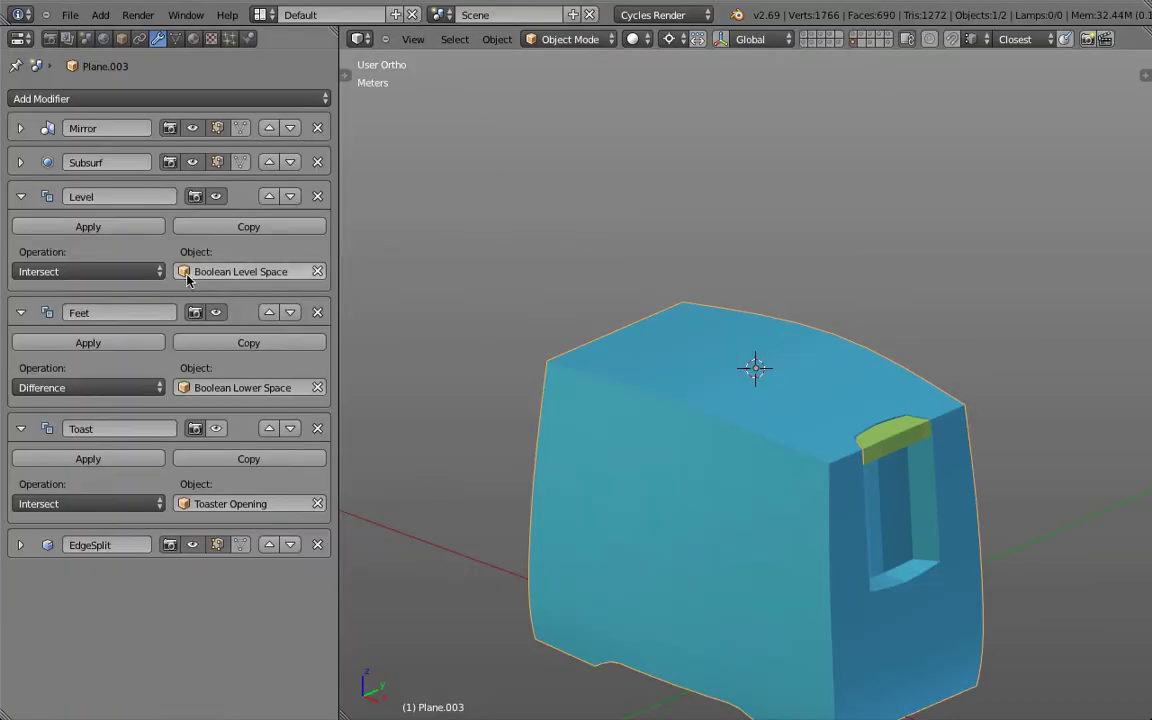
{"action": "left_click", "coordinate": [215, 428]}
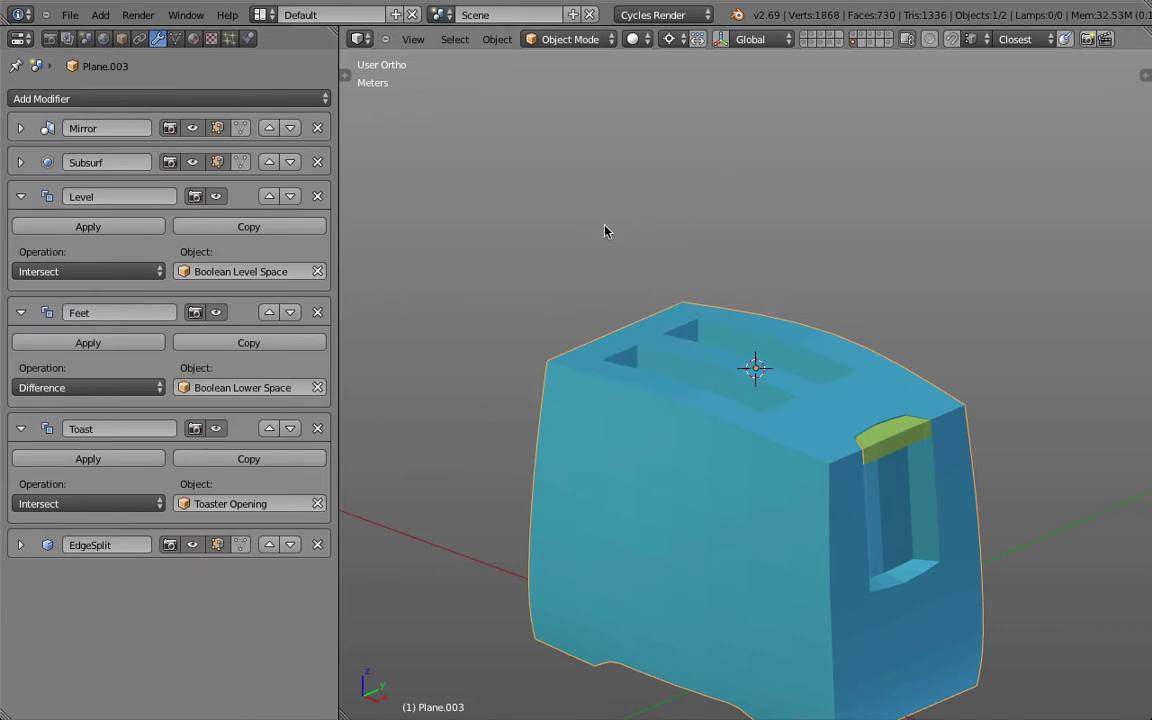
{"action": "key", "text": "ctrl+Up"}
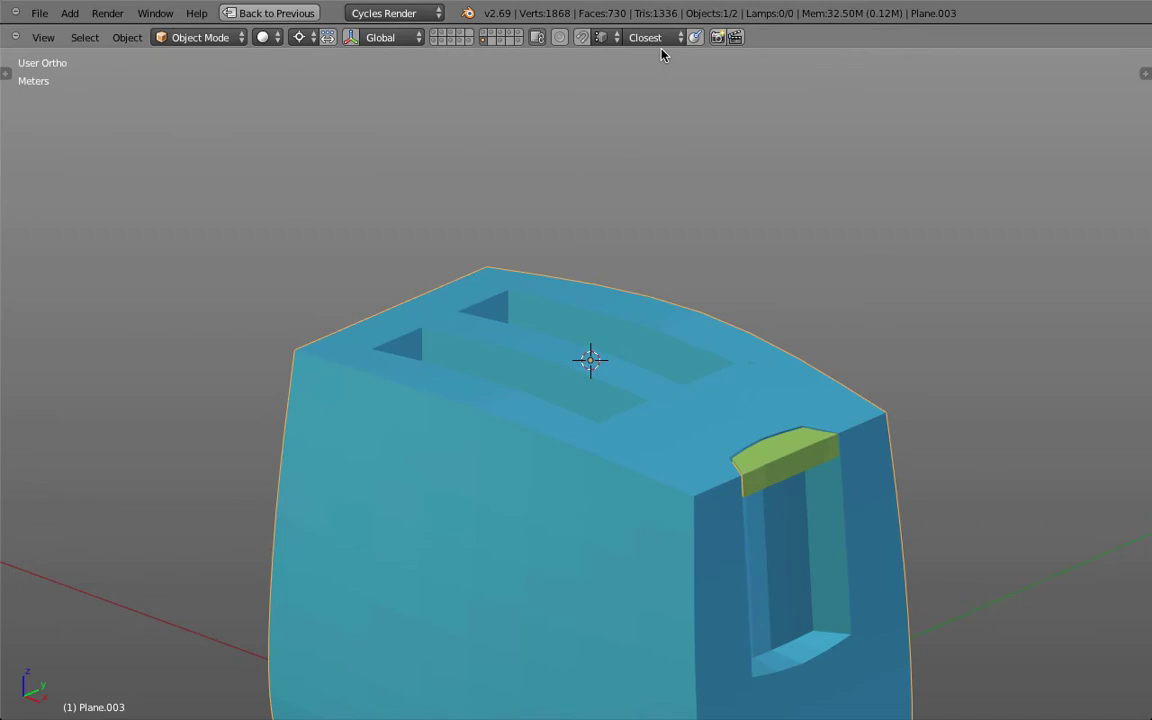
Add the layers with the bounding box, cutter outlines and guide curves to the view, with everything deselected.
{"action": "left_click", "coordinate": [443, 34], "text": "shift"}
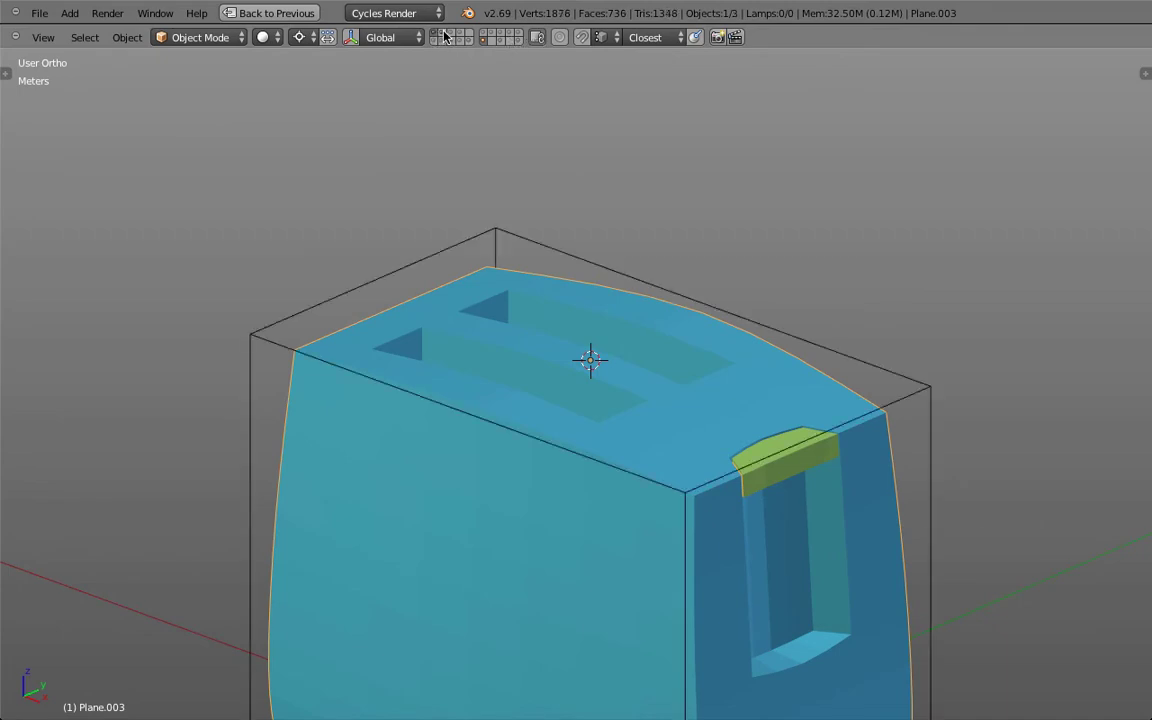
{"action": "left_click", "coordinate": [444, 34], "text": "shift"}
{"action": "left_click", "coordinate": [452, 35], "text": "shift"}
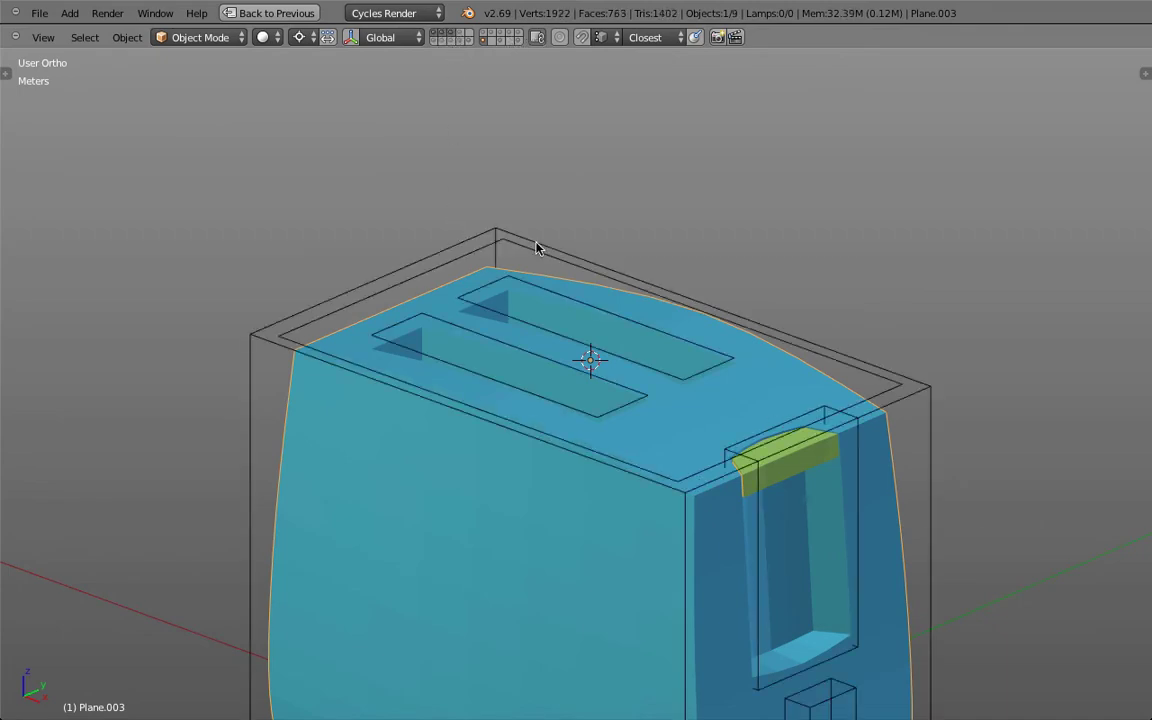
{"action": "key", "text": "a"}
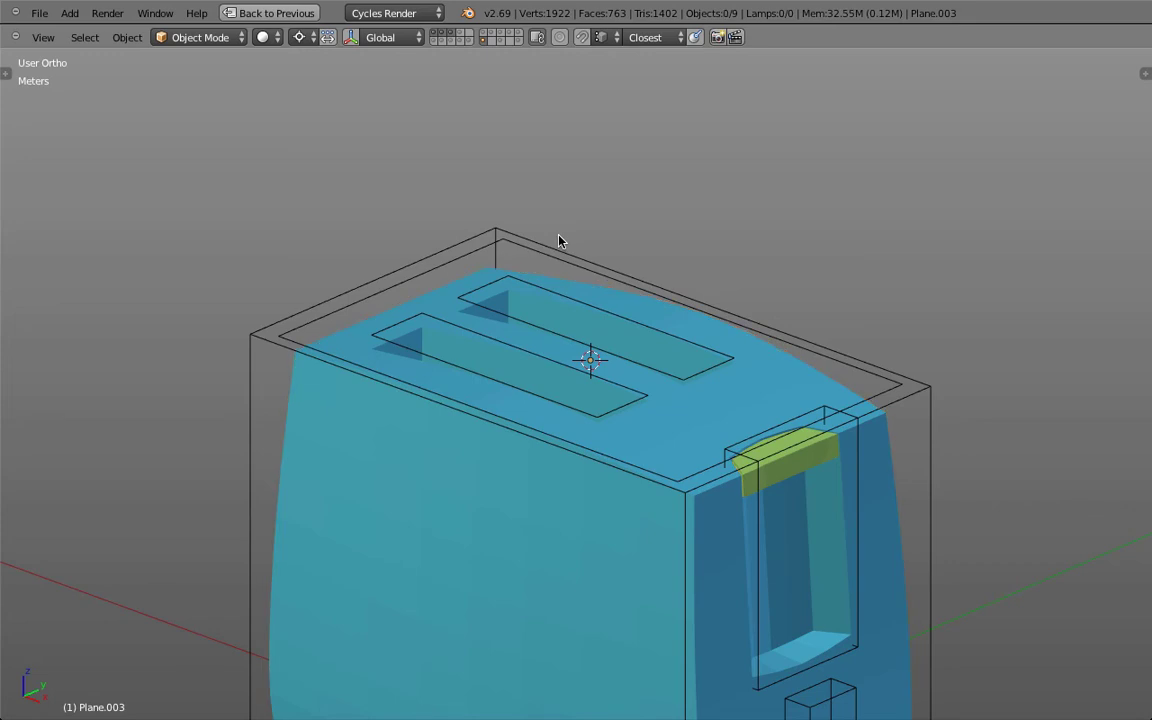
{"action": "left_click", "coordinate": [500, 37], "text": "shift"}
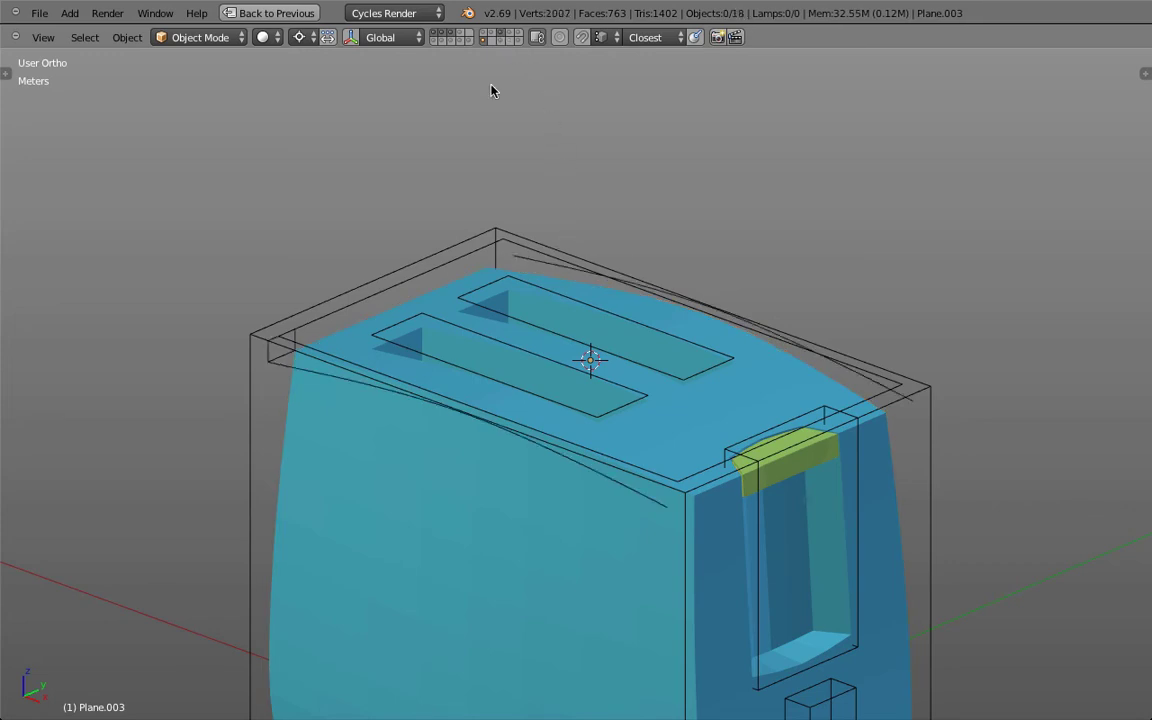
Select the arched guide curves along the body's long sides and examine them in perspective view.
{"action": "right_click", "coordinate": [285, 372]}
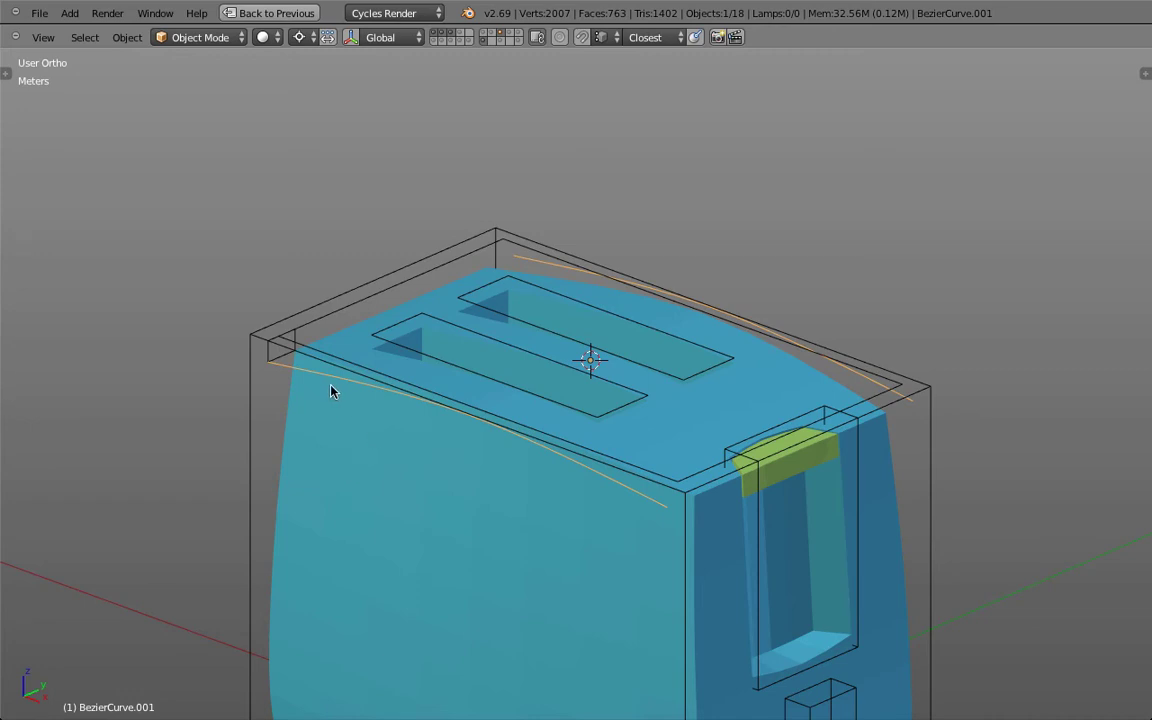
{"action": "left_click_drag", "start_coordinate": [609, 396], "coordinate": [605, 447]}
{"action": "key", "text": "KP_5"}
{"action": "scroll", "coordinate": [607, 391], "scroll_direction": "down", "scroll_amount": 2}
{"action": "scroll", "coordinate": [632, 504], "scroll_direction": "up", "scroll_amount": 1}
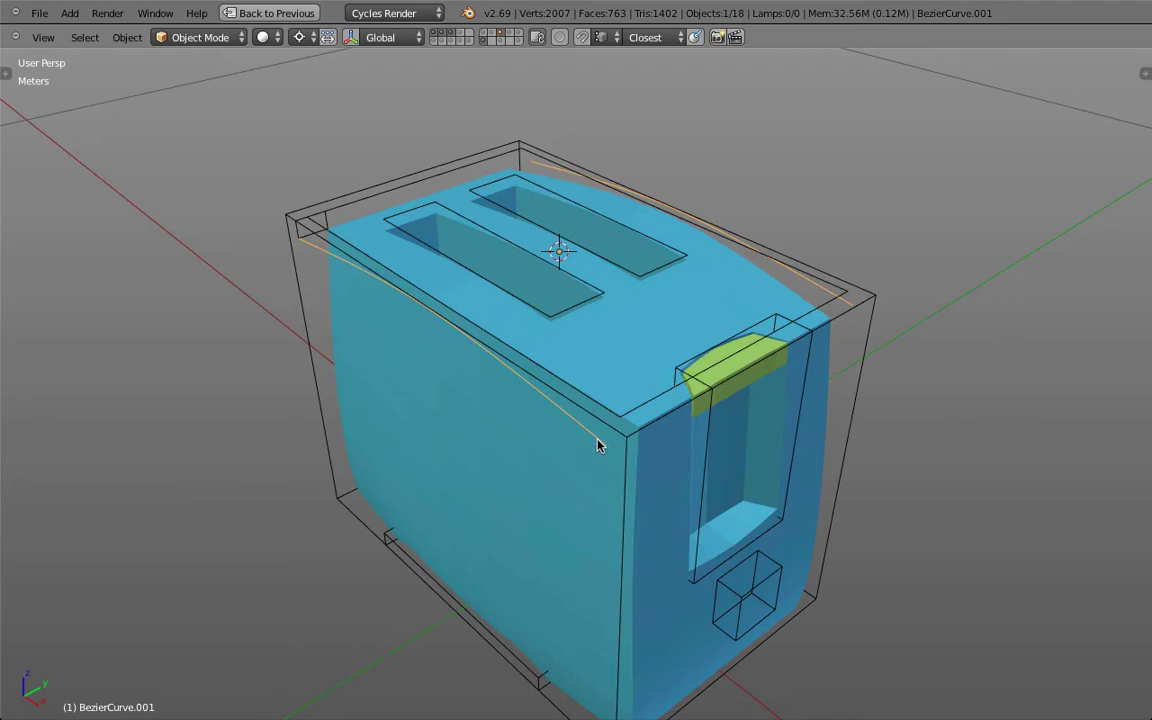
Also show the layers with the straight corner connectors and arched edge lines, select the arched edge lines and return to orthographic view.
{"action": "left_click", "coordinate": [487, 34], "text": "shift"}
{"action": "left_click", "coordinate": [487, 34], "text": "shift"}
{"action": "left_click", "coordinate": [444, 37], "text": "shift"}
{"action": "right_click", "coordinate": [564, 380]}
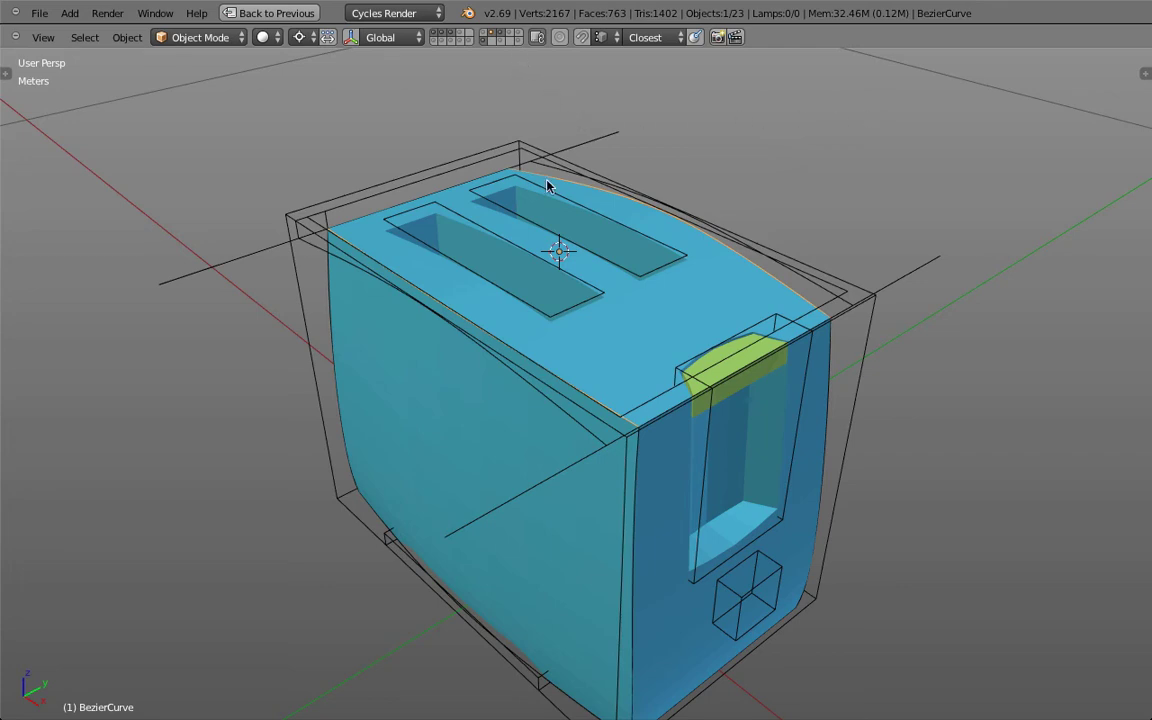
{"action": "key", "text": "KP_5"}
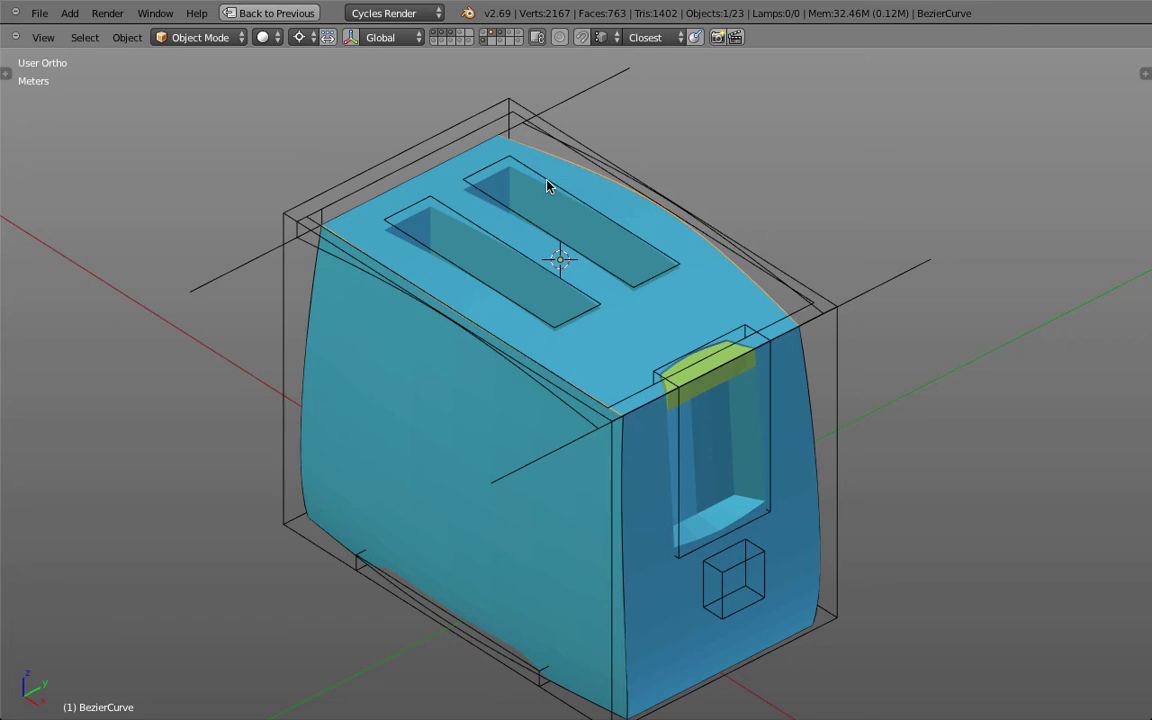
Unhide the hidden guide objects around the bread slots and deselect everything.
{"action": "scroll", "coordinate": [491, 231], "scroll_direction": "up", "scroll_amount": 3}
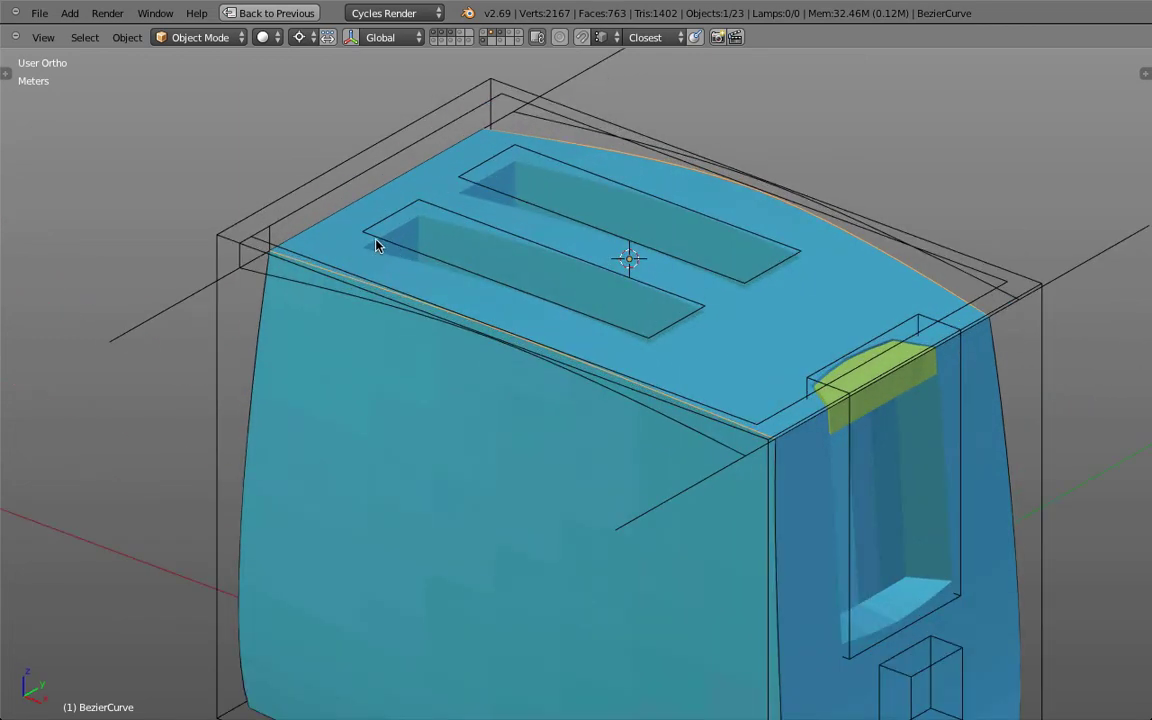
{"action": "right_click", "coordinate": [373, 241]}
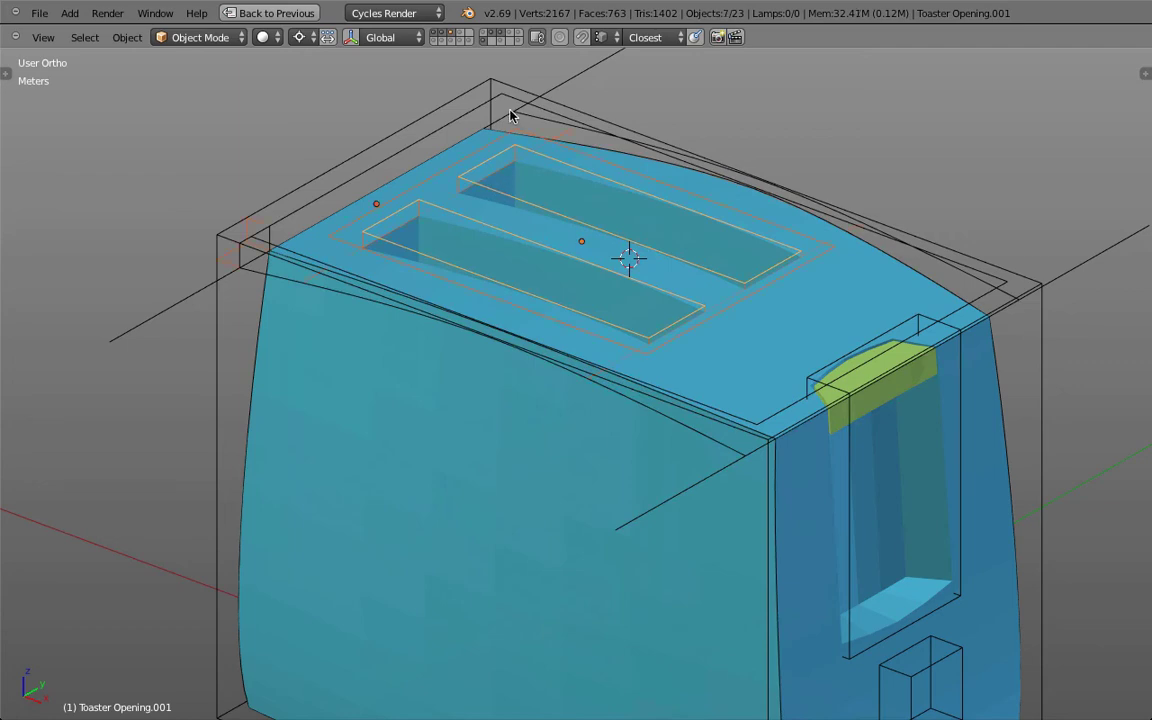
{"action": "key", "text": "a"}
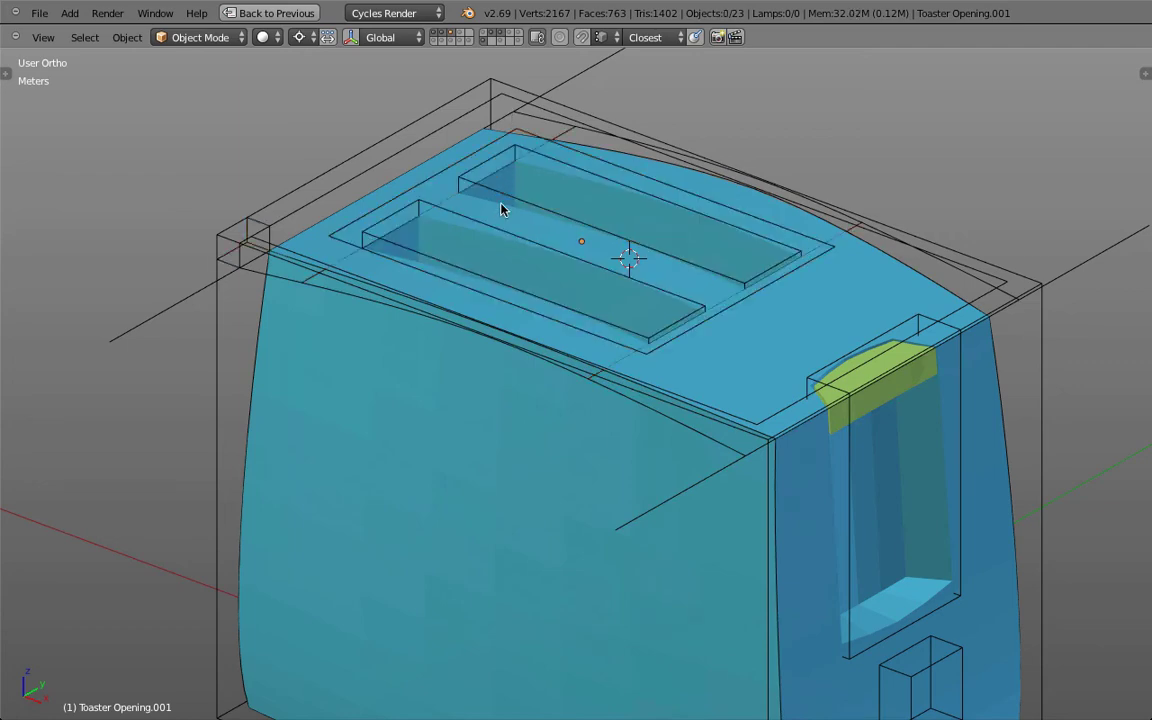
Hide everything except the body, bounding box, arched guide curves, corner connectors and bread-slot construction lines.
{"action": "right_click", "coordinate": [262, 250]}
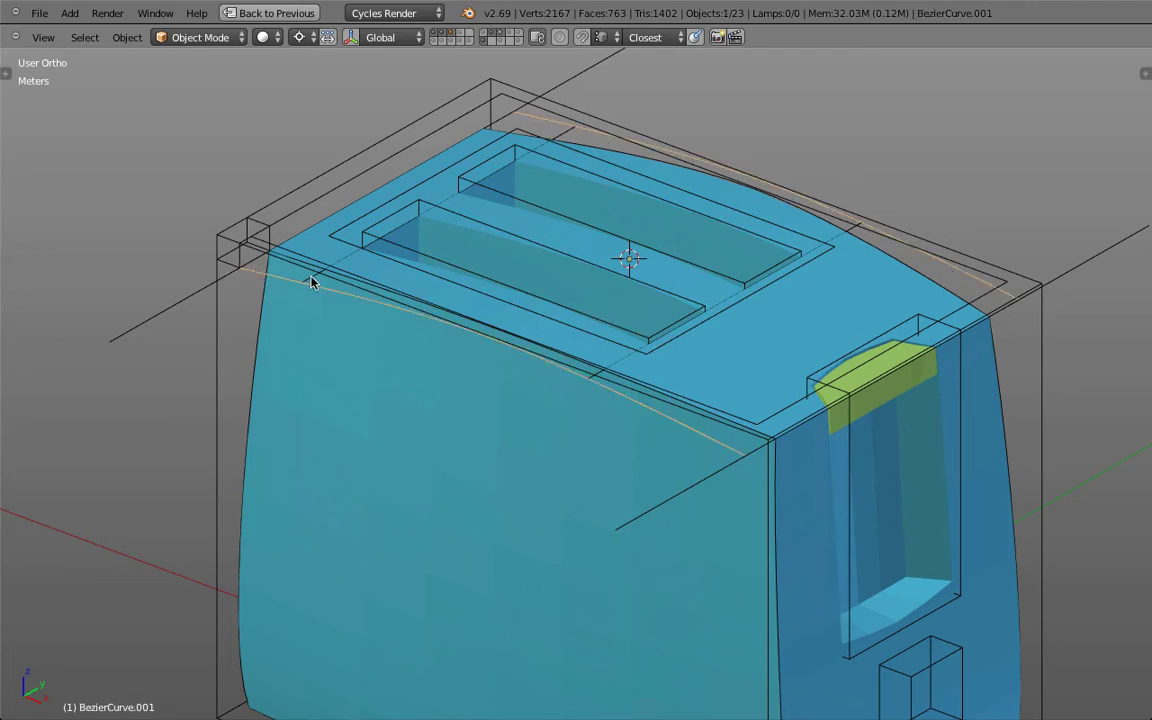
{"action": "right_click", "coordinate": [314, 280], "text": "shift"}
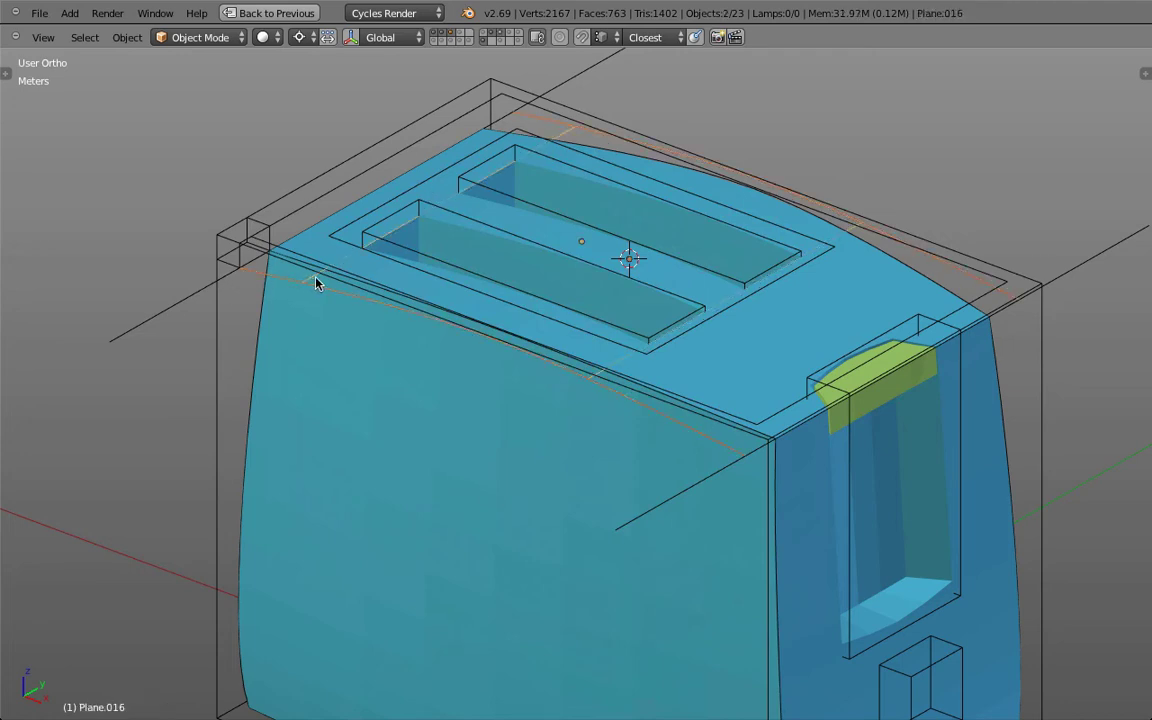
{"action": "right_click", "coordinate": [371, 246], "text": "shift"}
{"action": "right_click", "coordinate": [370, 245], "text": "shift"}
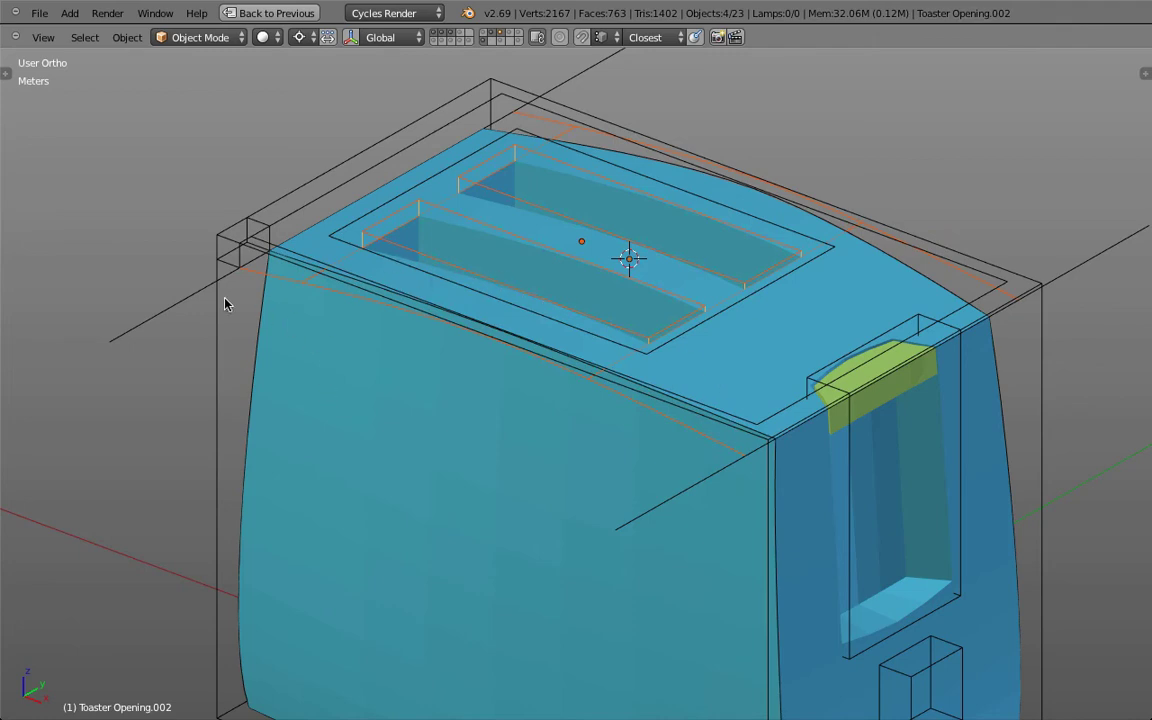
{"action": "right_click", "coordinate": [662, 501], "text": "shift"}
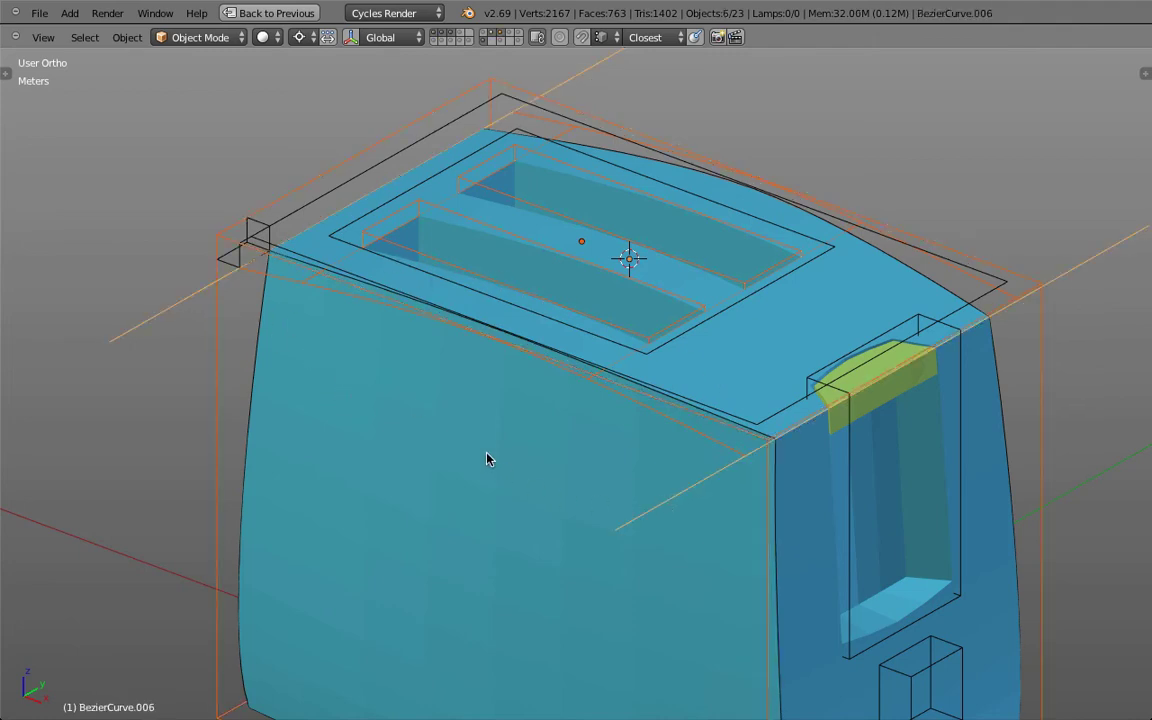
{"action": "right_click", "coordinate": [434, 411], "text": "shift"}
{"action": "key", "text": "ctrl+i"}
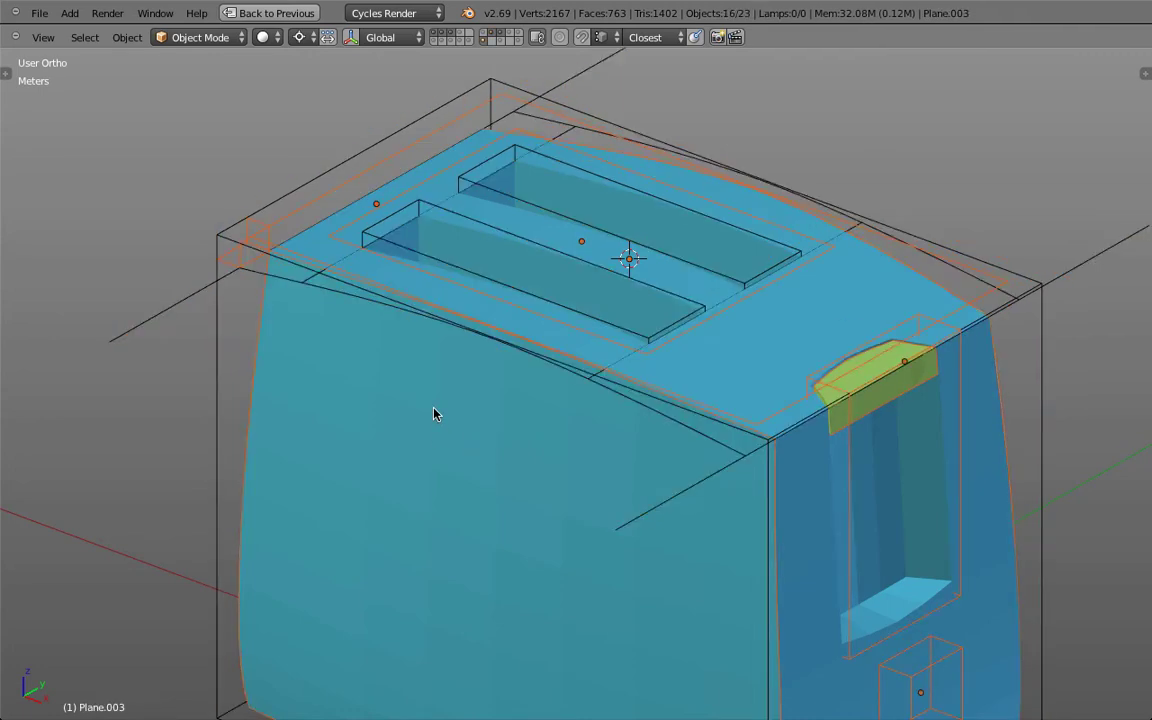
{"action": "key", "text": "h"}
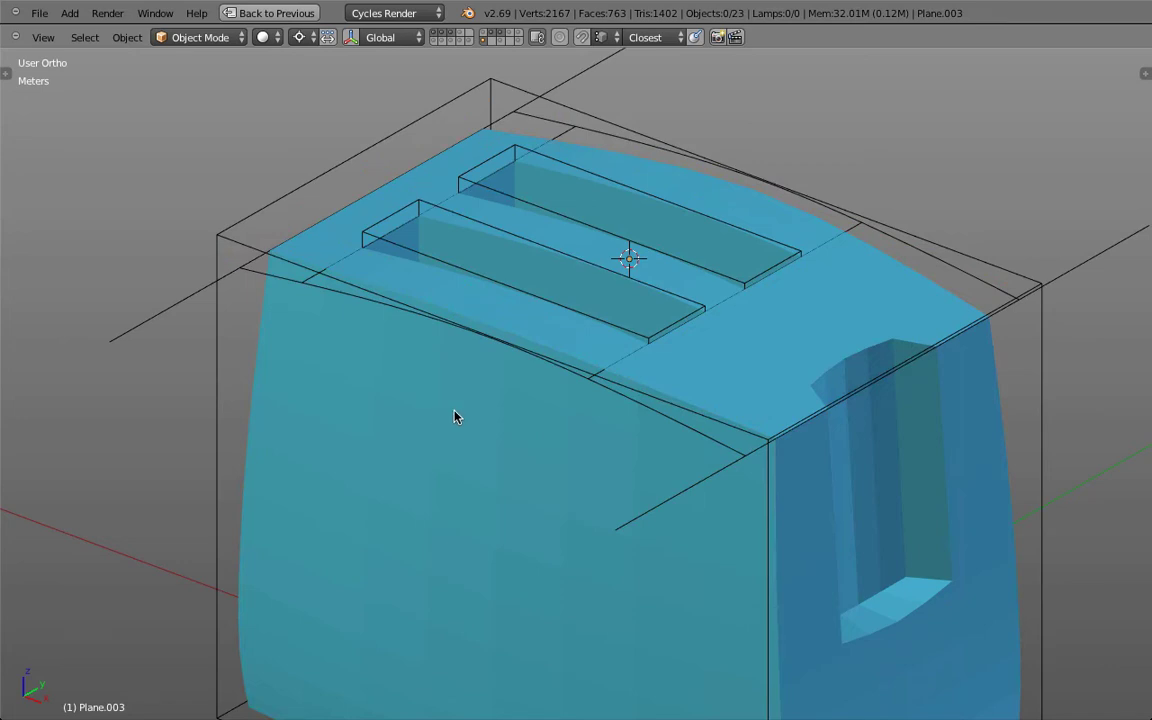
Select the rectangular slot outlines and their short vertical lines, and examine how they project onto the curved top.
{"action": "right_click", "coordinate": [410, 256]}
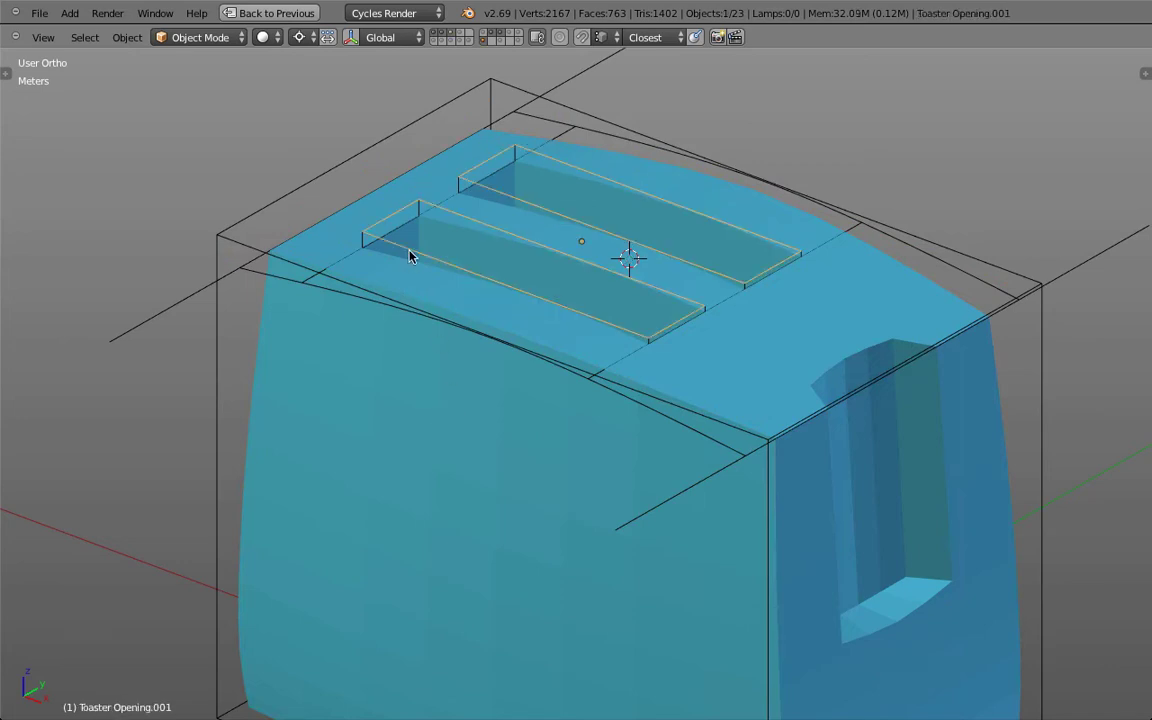
{"action": "right_click", "coordinate": [362, 249]}
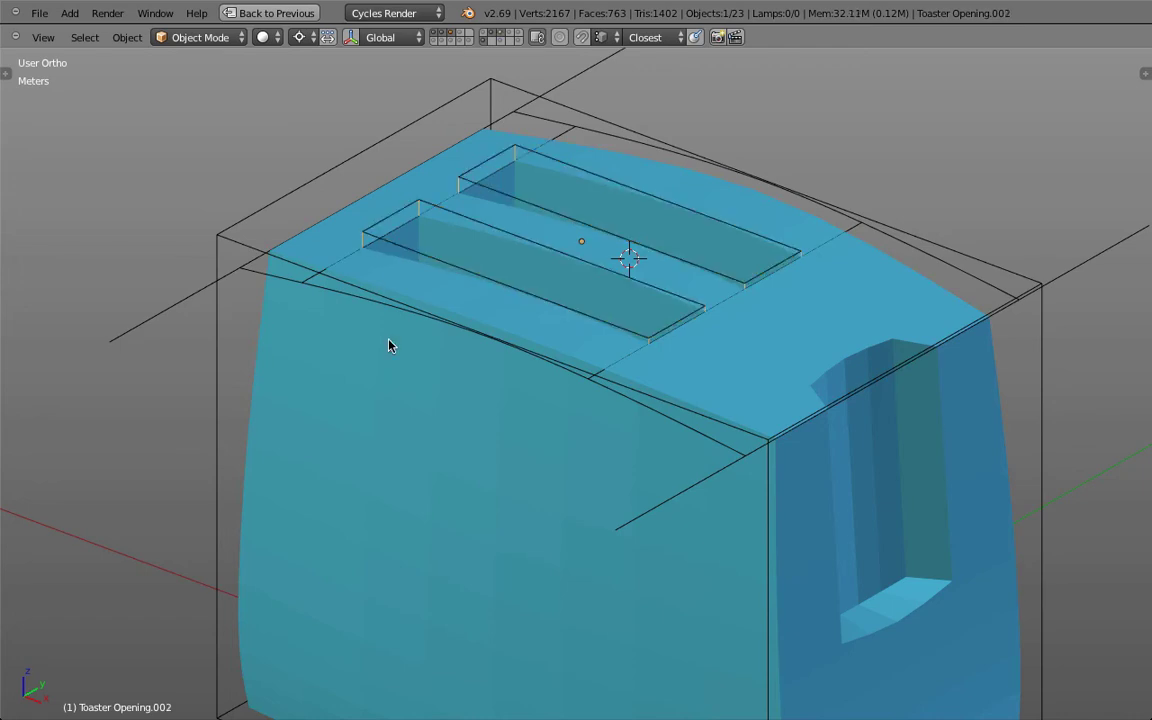
{"action": "right_click", "coordinate": [353, 213], "text": "shift"}
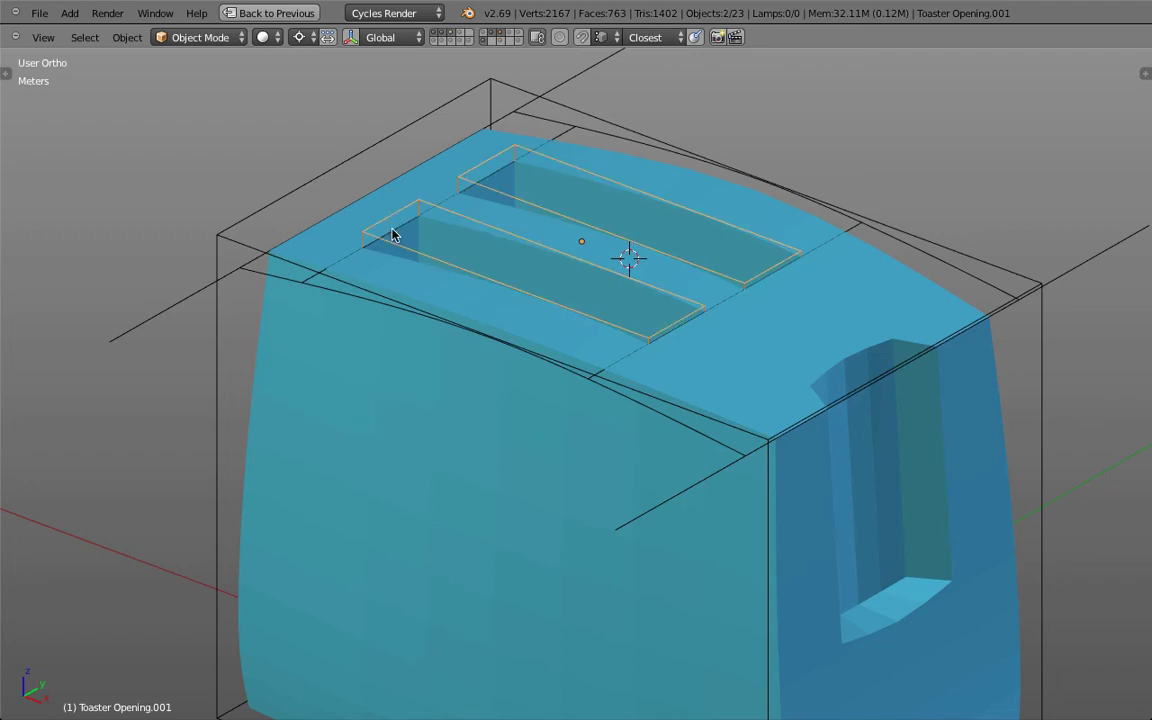
{"action": "mouse_move", "coordinate": [613, 427]}
{"action": "left_mouse_down"}
{"action": "mouse_move", "coordinate": [558, 386]}
{"action": "mouse_move", "coordinate": [506, 375]}
{"action": "mouse_move", "coordinate": [564, 397]}
{"action": "left_mouse_up"}
{"action": "key", "text": "z"}
{"action": "key", "text": "z"}
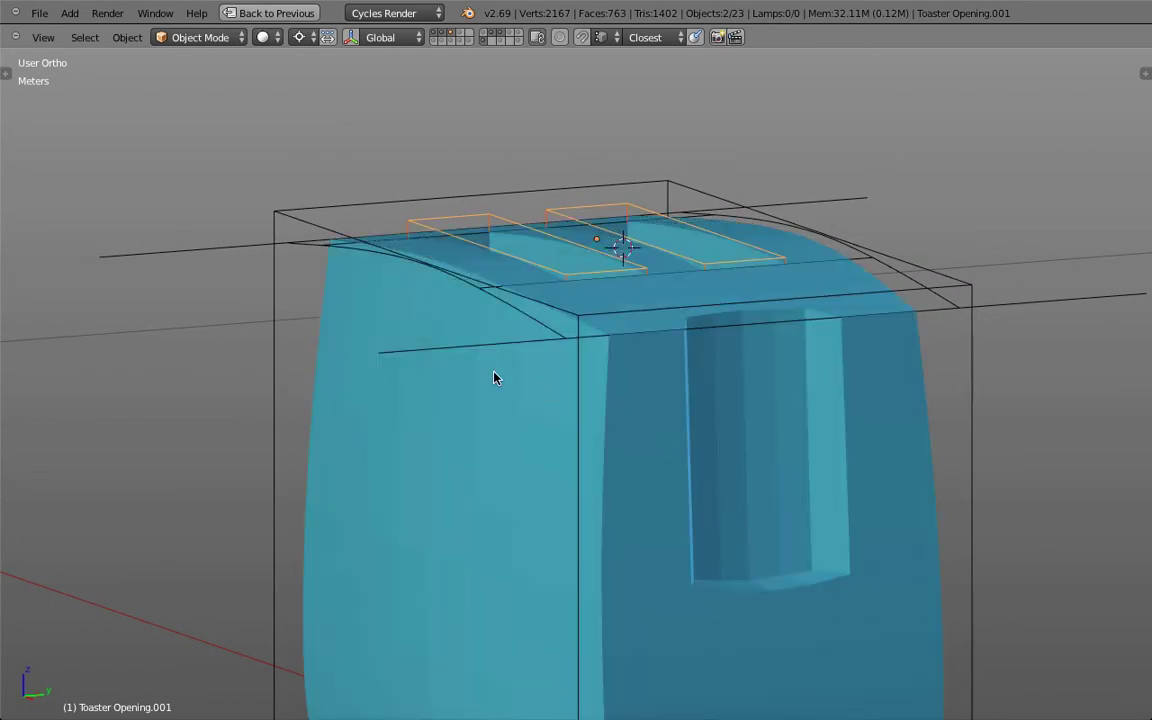
{"action": "mouse_move", "coordinate": [494, 375]}
{"action": "left_mouse_down"}
{"action": "mouse_move", "coordinate": [512, 399]}
{"action": "mouse_move", "coordinate": [592, 230]}
{"action": "left_mouse_up"}
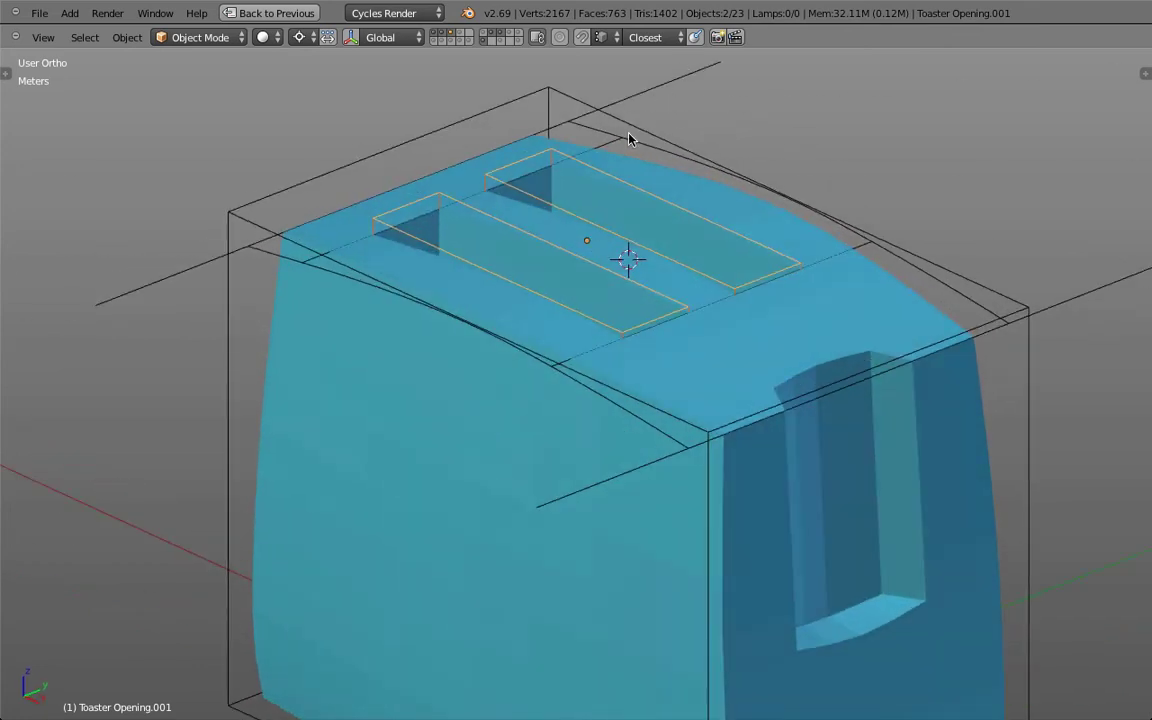
Examine how the arched guide curves, the cross lines at the slot ends and the slots' vertical lines relate.
{"action": "right_click", "coordinate": [270, 261]}
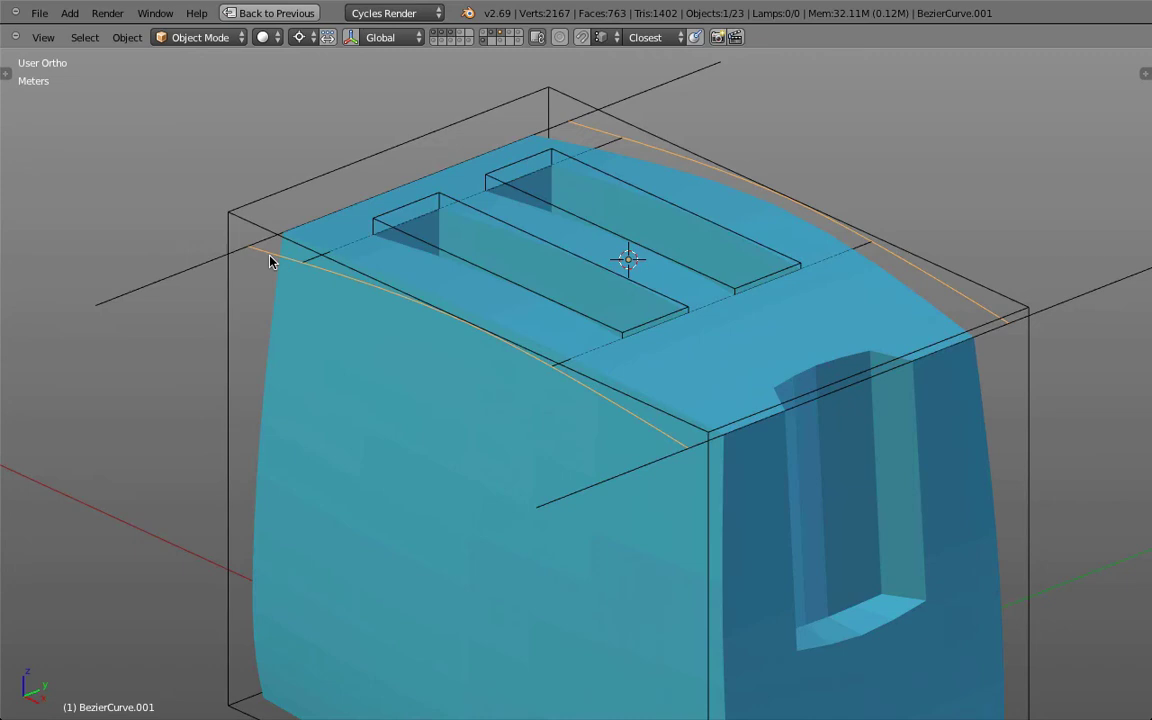
{"action": "right_click", "coordinate": [308, 264]}
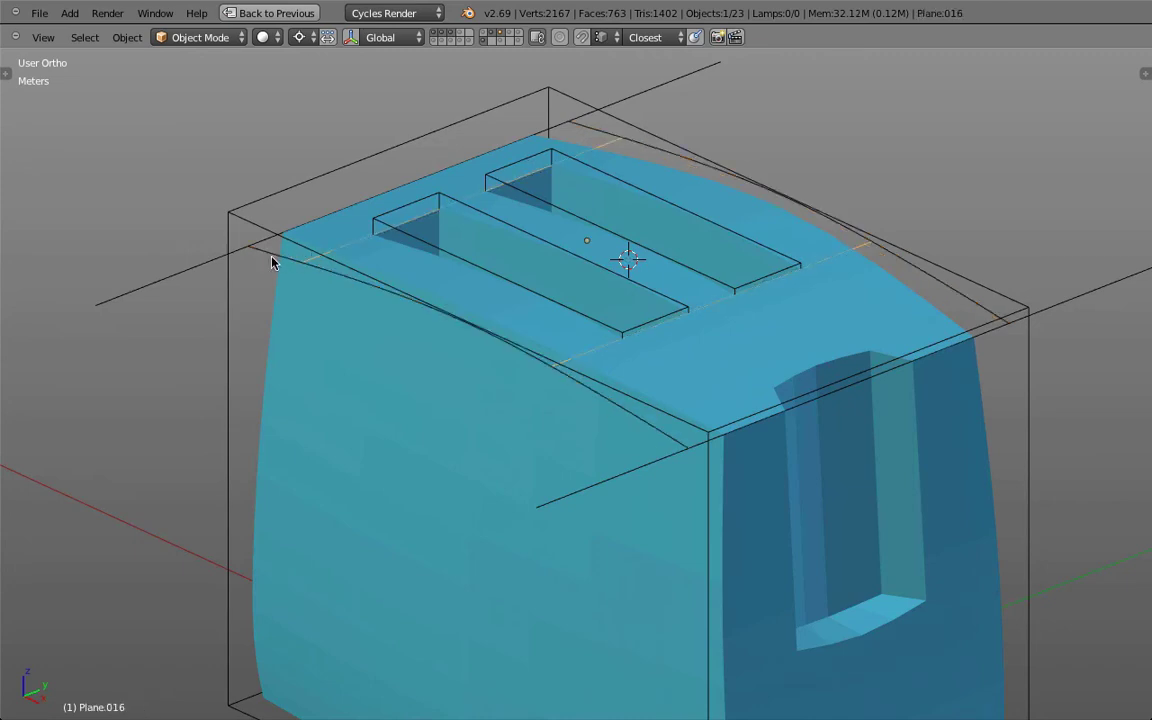
{"action": "right_click", "coordinate": [273, 257]}
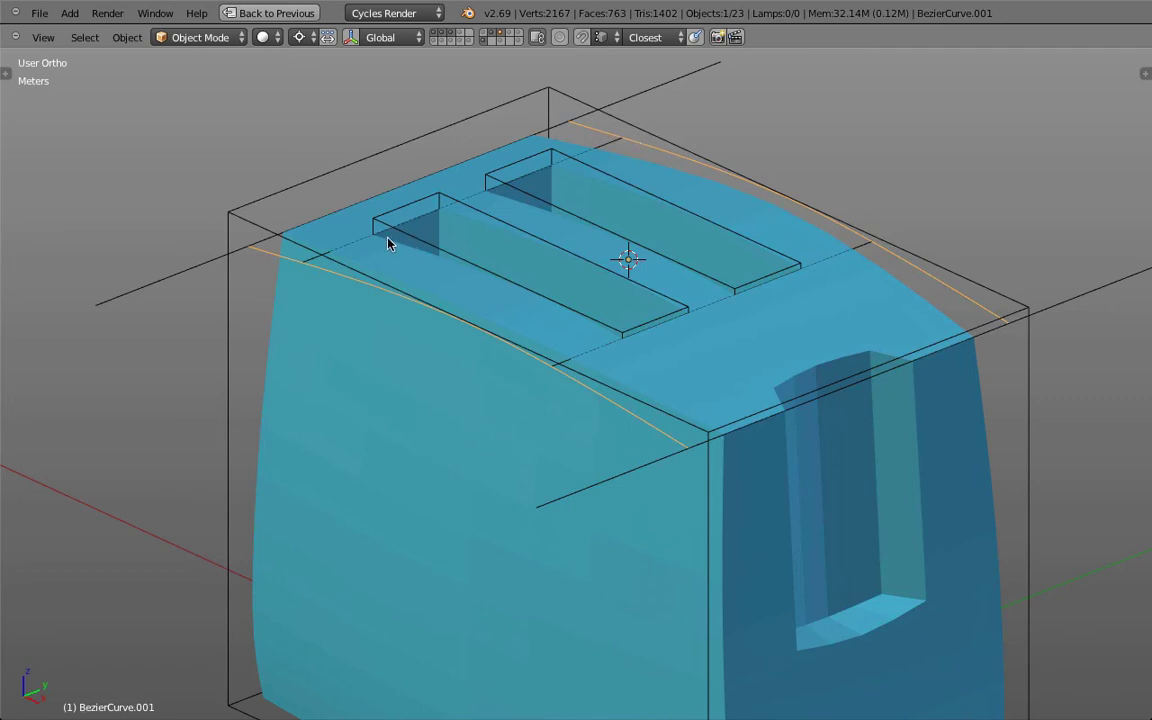
{"action": "right_click", "coordinate": [356, 250]}
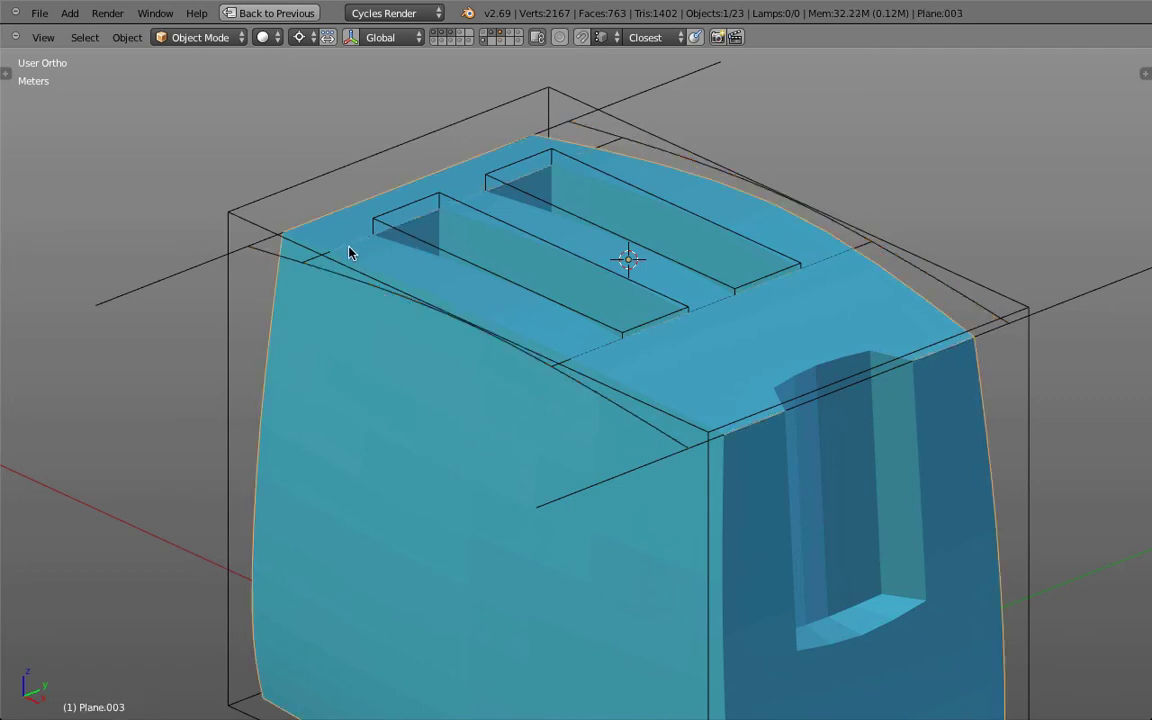
{"action": "right_click", "coordinate": [417, 283], "text": "shift"}
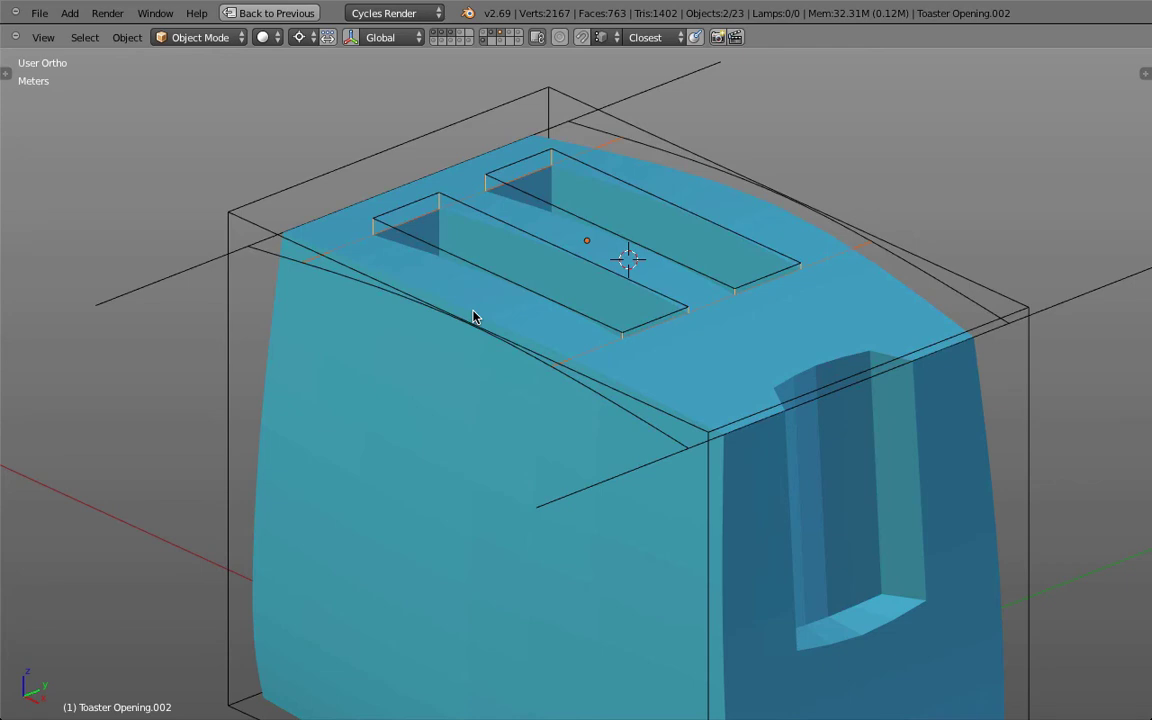
{"action": "left_click_drag", "start_coordinate": [477, 315], "coordinate": [480, 382]}
{"action": "right_click", "coordinate": [271, 254]}
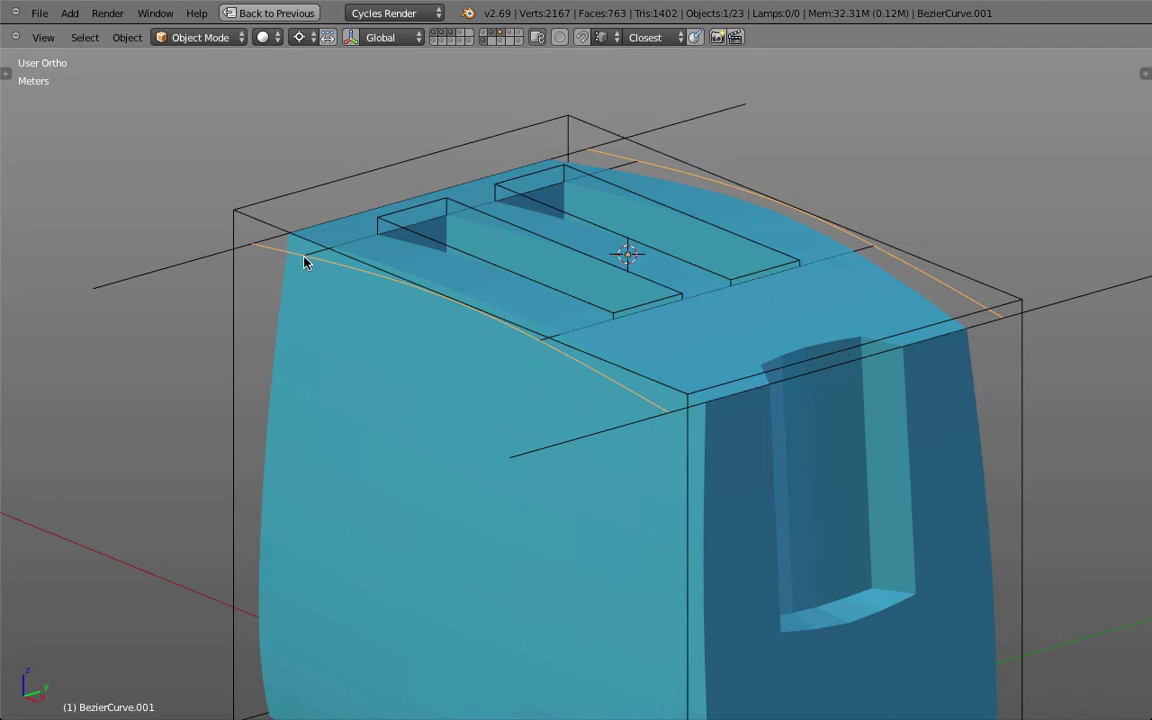
{"action": "right_click", "coordinate": [628, 170]}
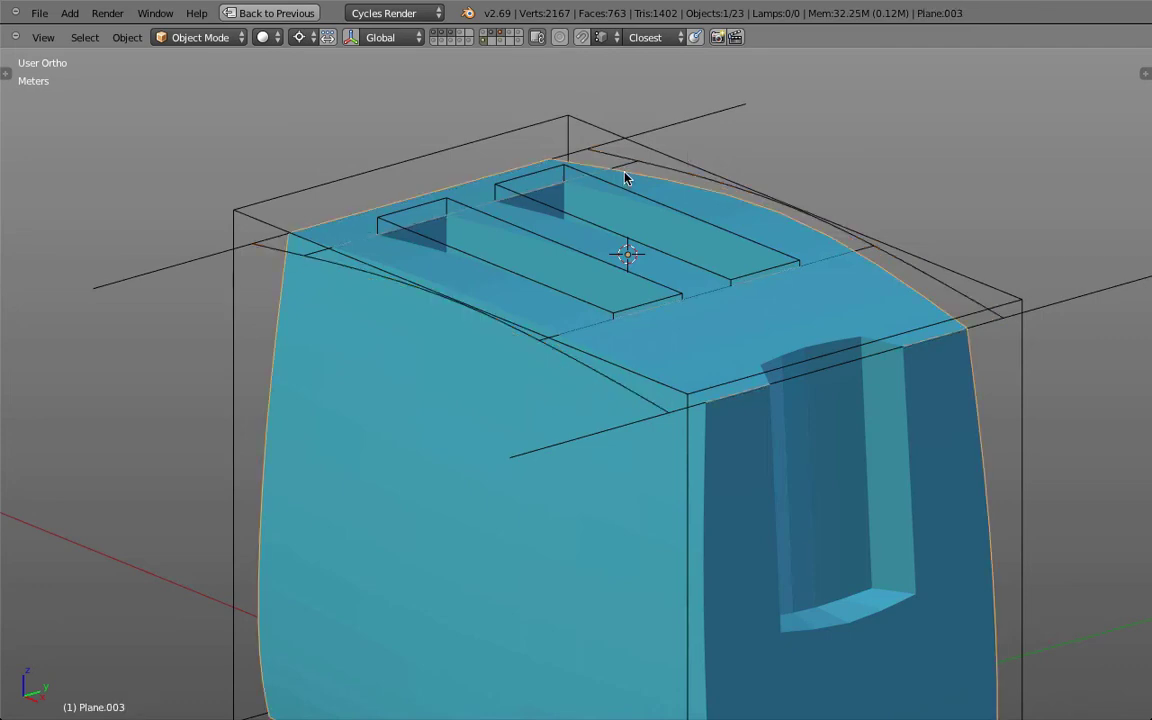
{"action": "right_click", "coordinate": [314, 261]}
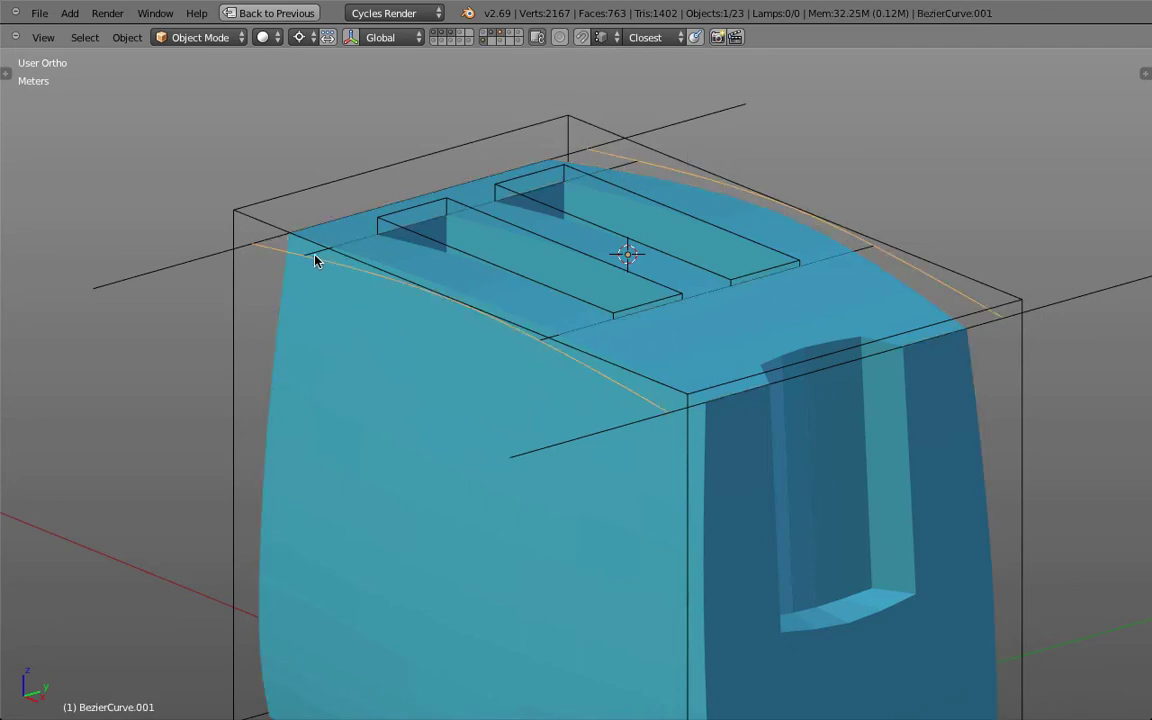
Hide the cross lines running across the top at the bread-slot ends.
{"action": "right_click", "coordinate": [315, 251]}
{"action": "key", "text": "h"}
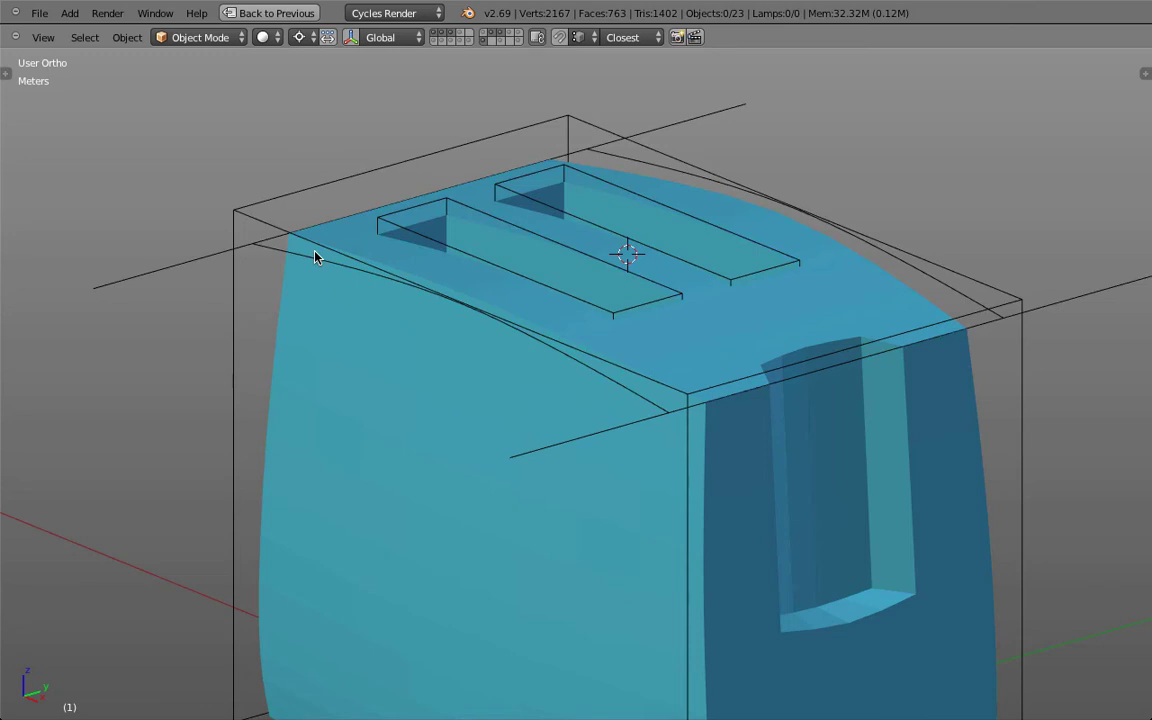
Join the tops of the two vertical lines at the near slot's rear end with an edge and separate it into its own object.
{"action": "right_click", "coordinate": [378, 230]}
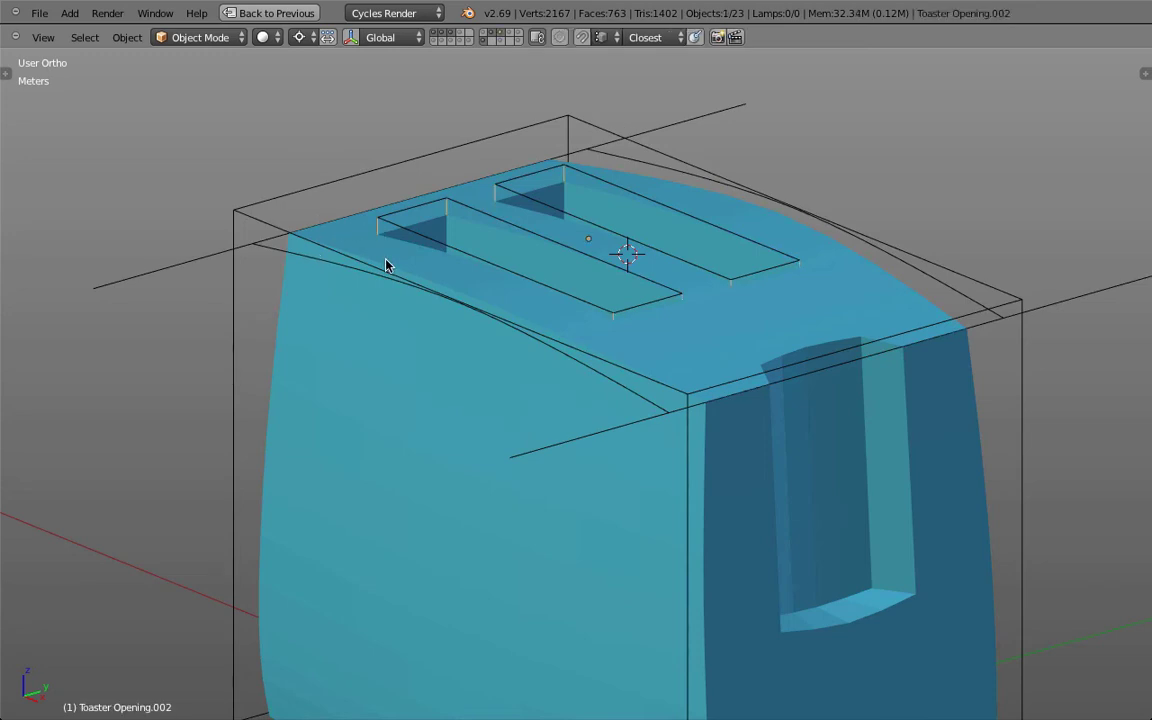
{"action": "key", "text": "Tab"}
{"action": "right_click", "coordinate": [378, 225]}
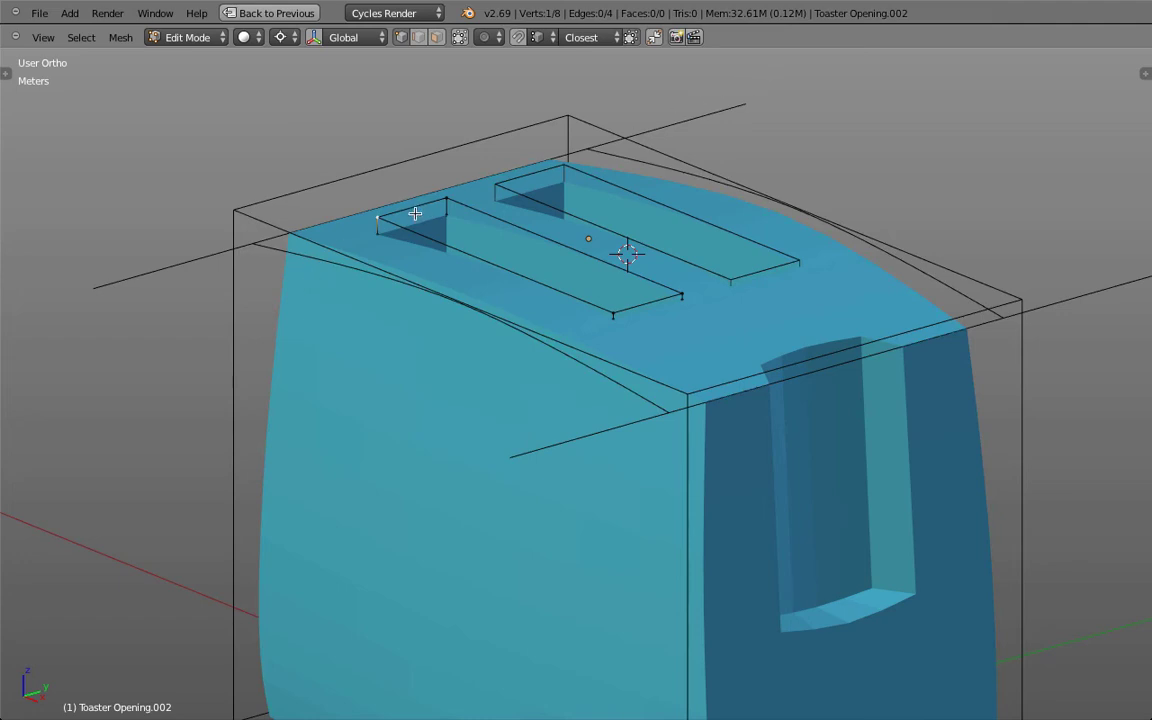
{"action": "right_click", "coordinate": [446, 199], "text": "shift"}
{"action": "key", "text": "f"}
{"action": "key", "text": "Tab"}
{"action": "right_click", "coordinate": [413, 212]}
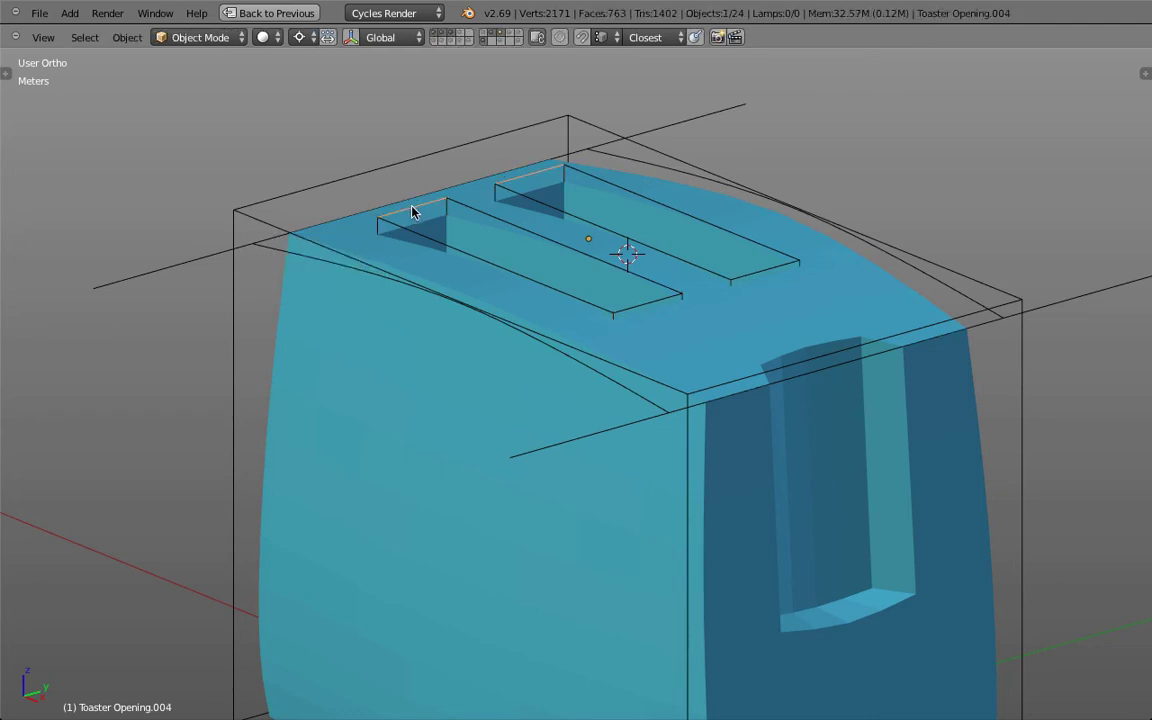
Scale the separated slot-end line along Y until it reaches the long upper edges of the bounding box.
{"action": "key", "text": "Tab"}
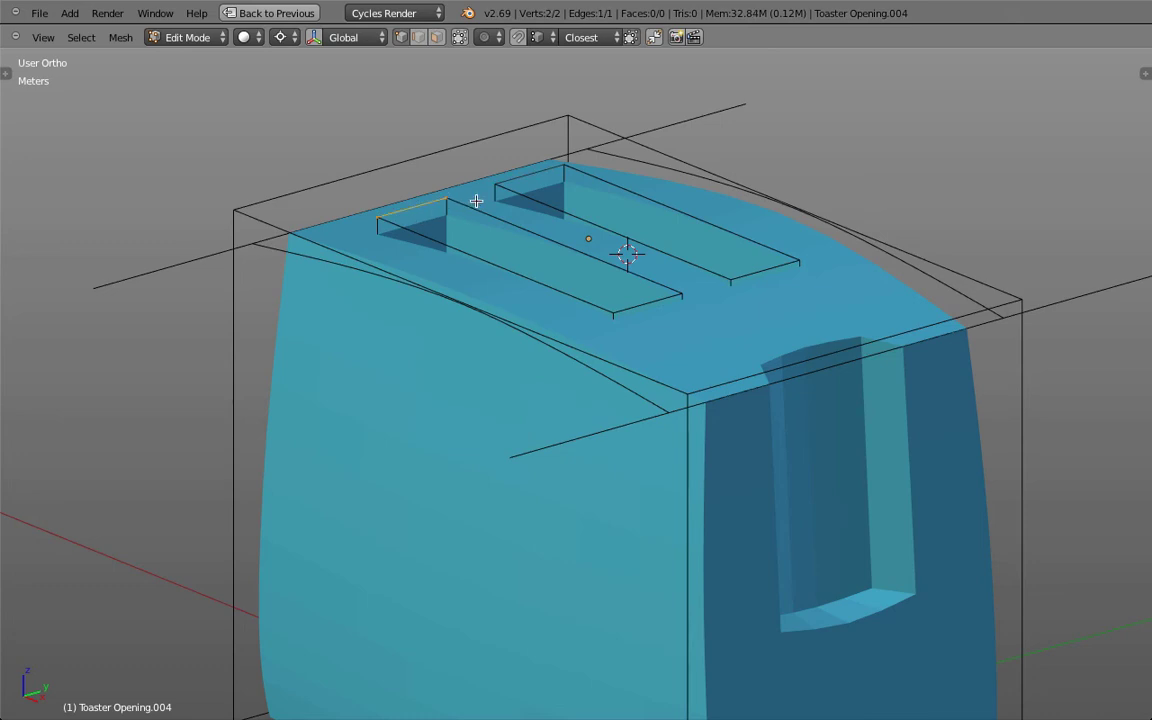
{"action": "key", "text": "s"}
{"action": "key", "text": "y"}
{"action": "right_click", "coordinate": [576, 169]}
{"action": "key", "text": "s"}
{"action": "key", "text": "y"}
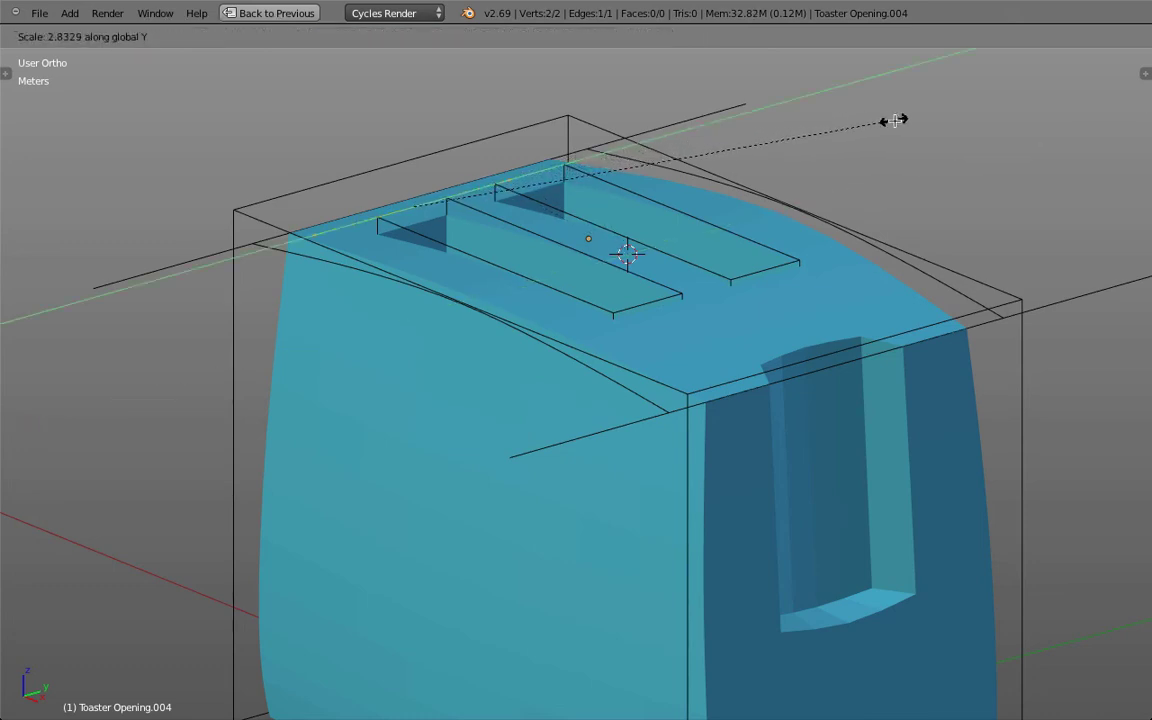
{"action": "left_click", "coordinate": [944, 103]}
{"action": "key", "text": "Tab"}
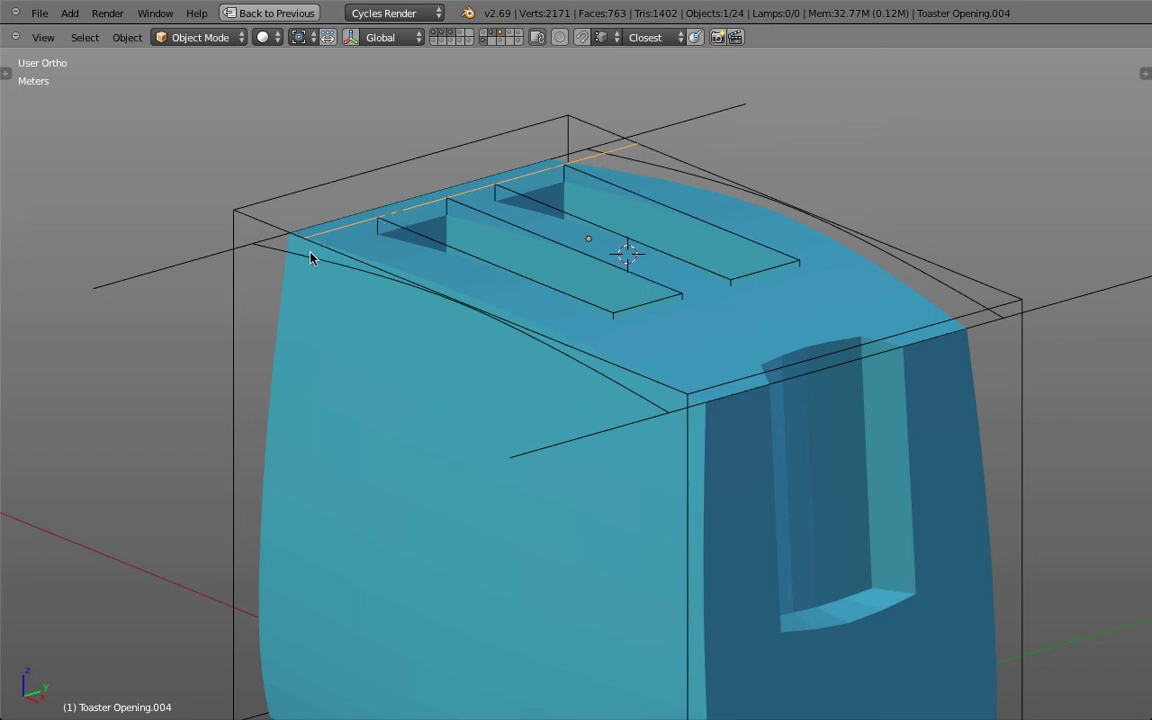
Extrude the stretched line's end vertex about 4.9 mm down along Z to the arched guide curve.
{"action": "key", "text": "Tab"}
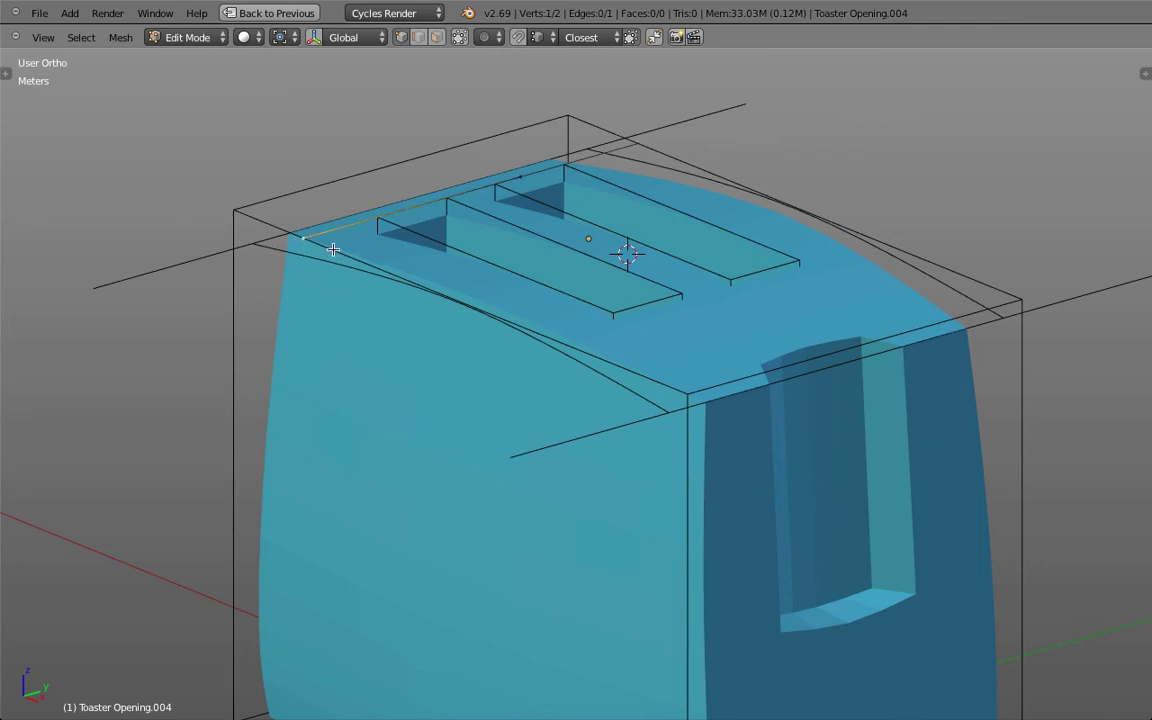
{"action": "key", "text": "e"}
{"action": "key", "text": "z"}
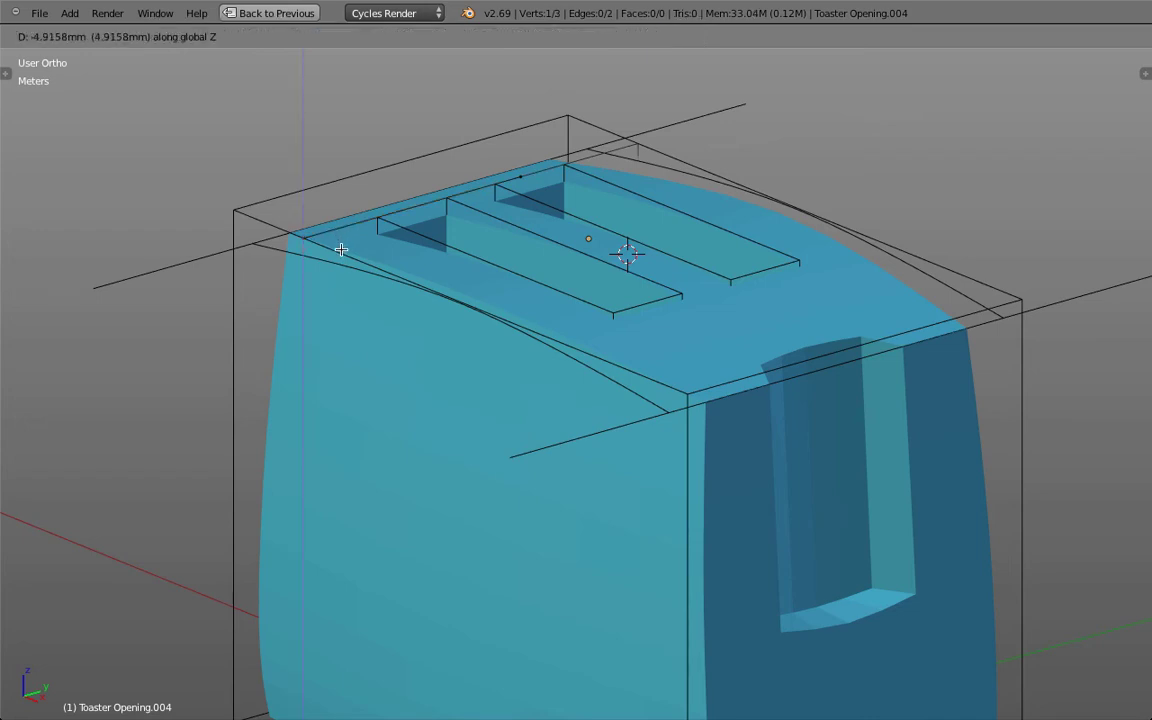
{"action": "left_click", "coordinate": [341, 250]}
{"action": "key", "text": "Tab"}
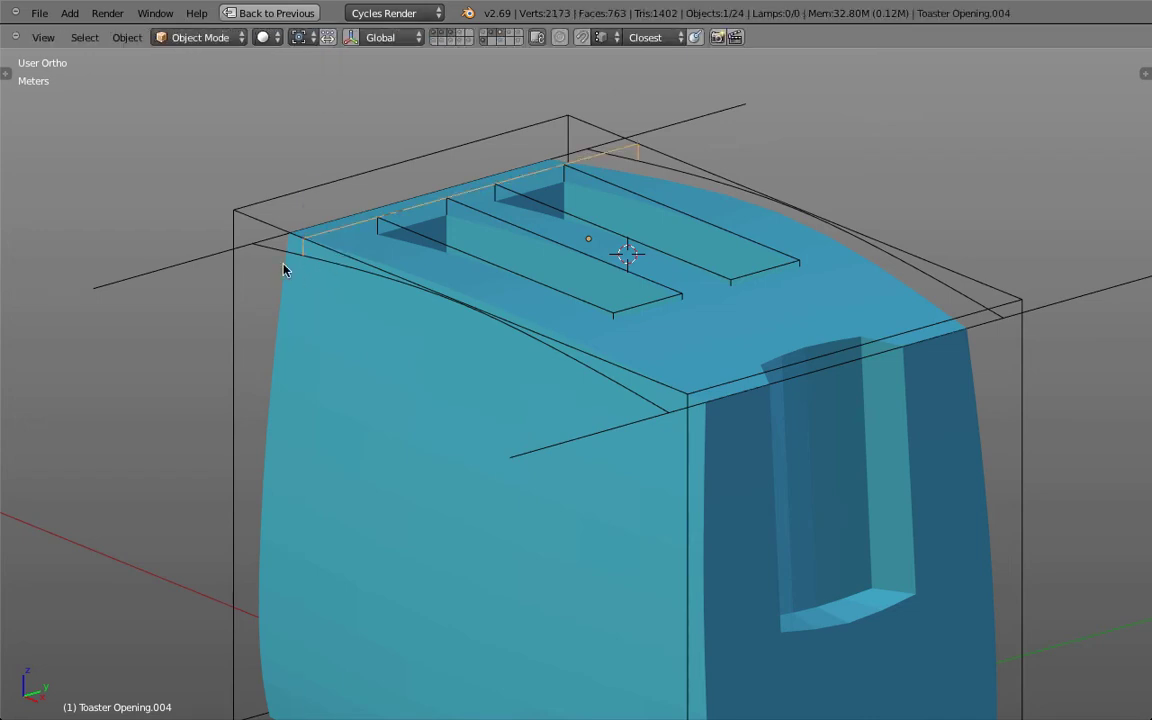
Extrude the dropped line's lower vertex along Y across the body and well past the opposite side of the bounding box.
{"action": "right_click", "coordinate": [280, 258]}
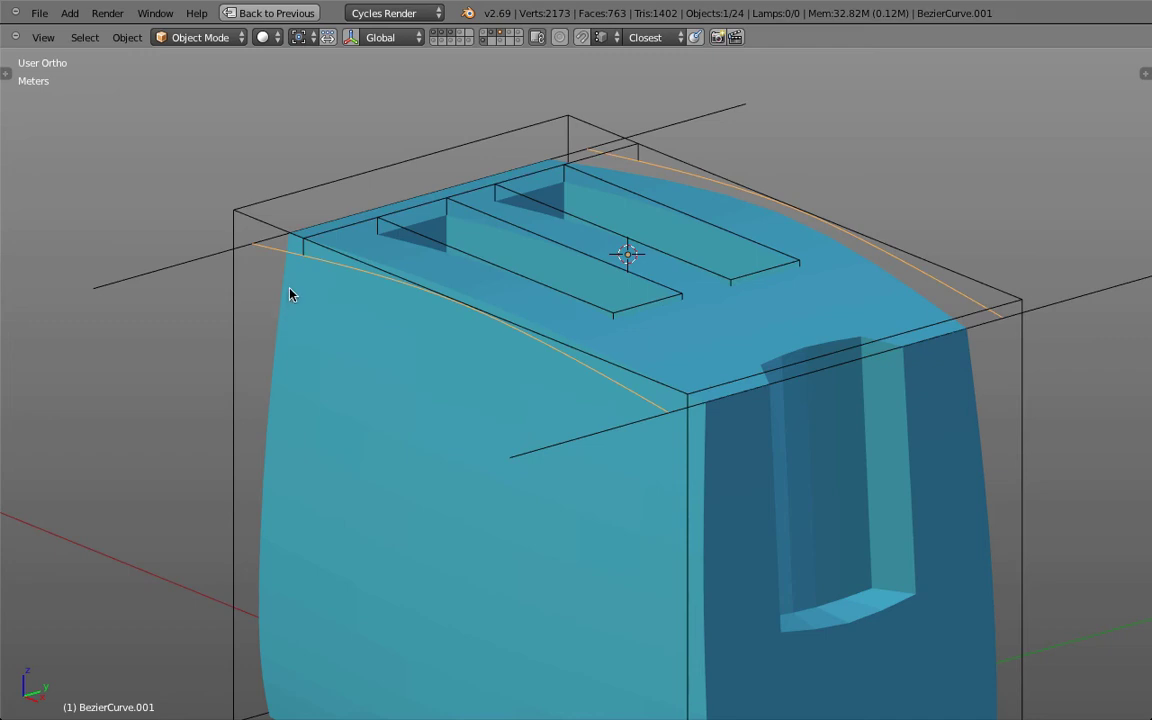
{"action": "key", "text": "Tab"}
{"action": "key", "text": "Tab"}
{"action": "right_click", "coordinate": [307, 271]}
{"action": "key", "text": "Tab"}
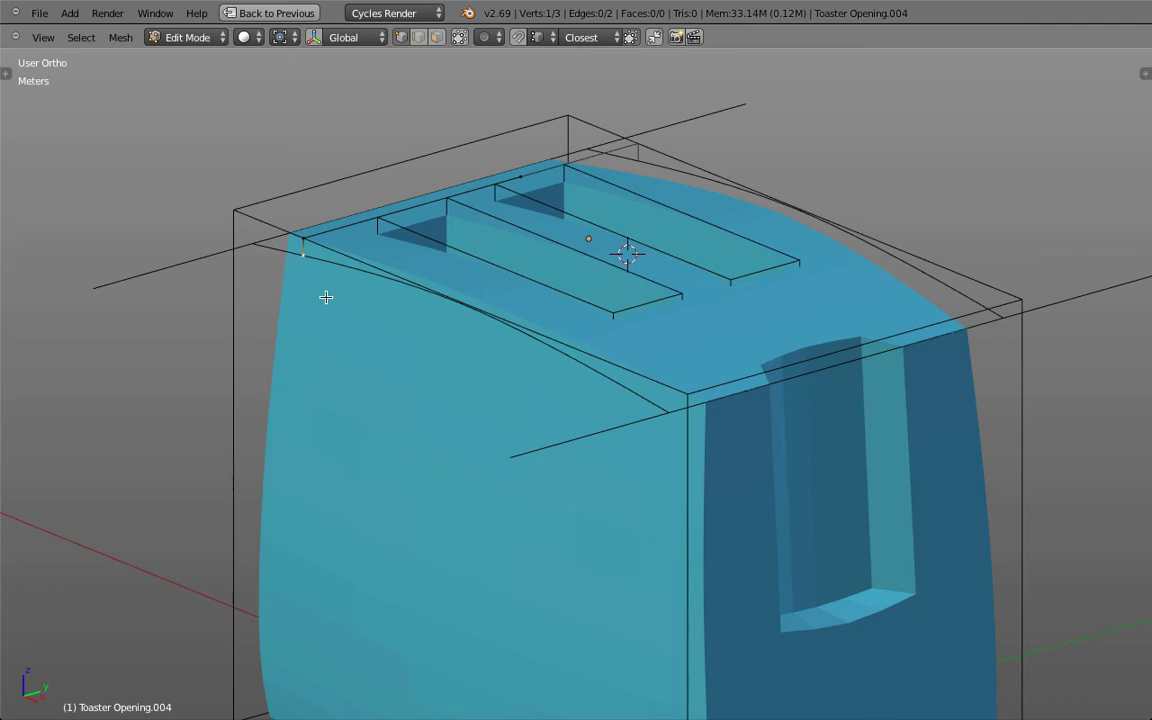
{"action": "key", "text": "e"}
{"action": "key", "text": "y"}
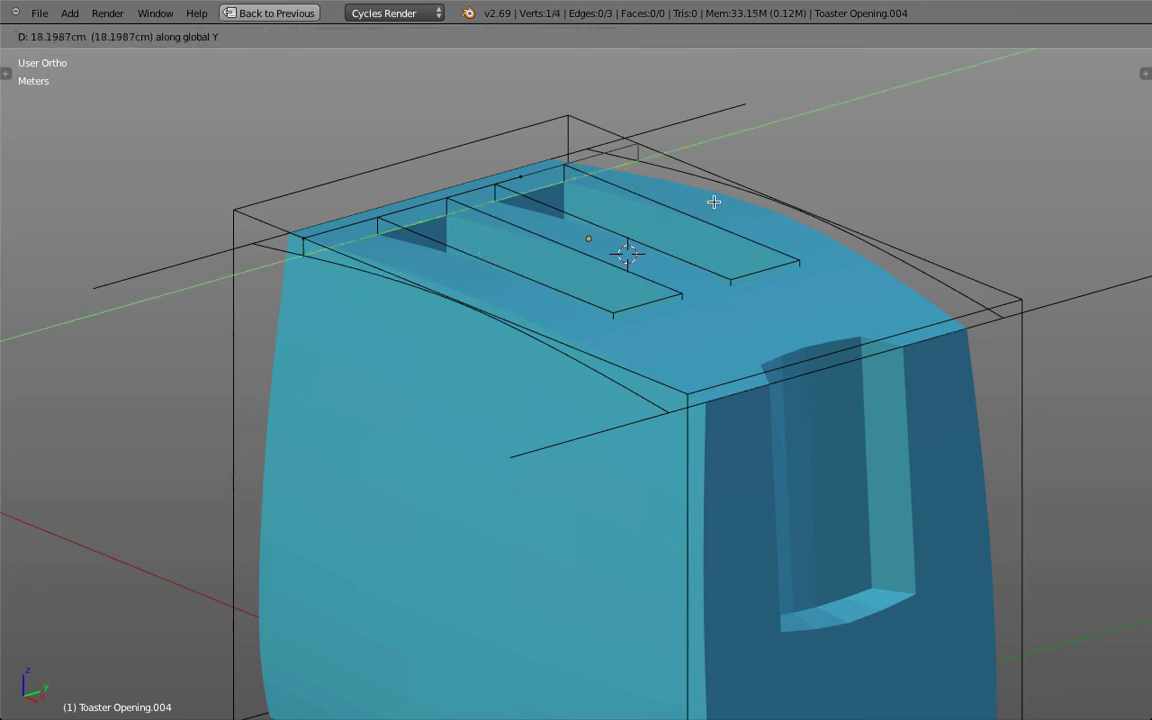
{"action": "left_click", "coordinate": [938, 126]}
{"action": "key", "text": "Tab"}
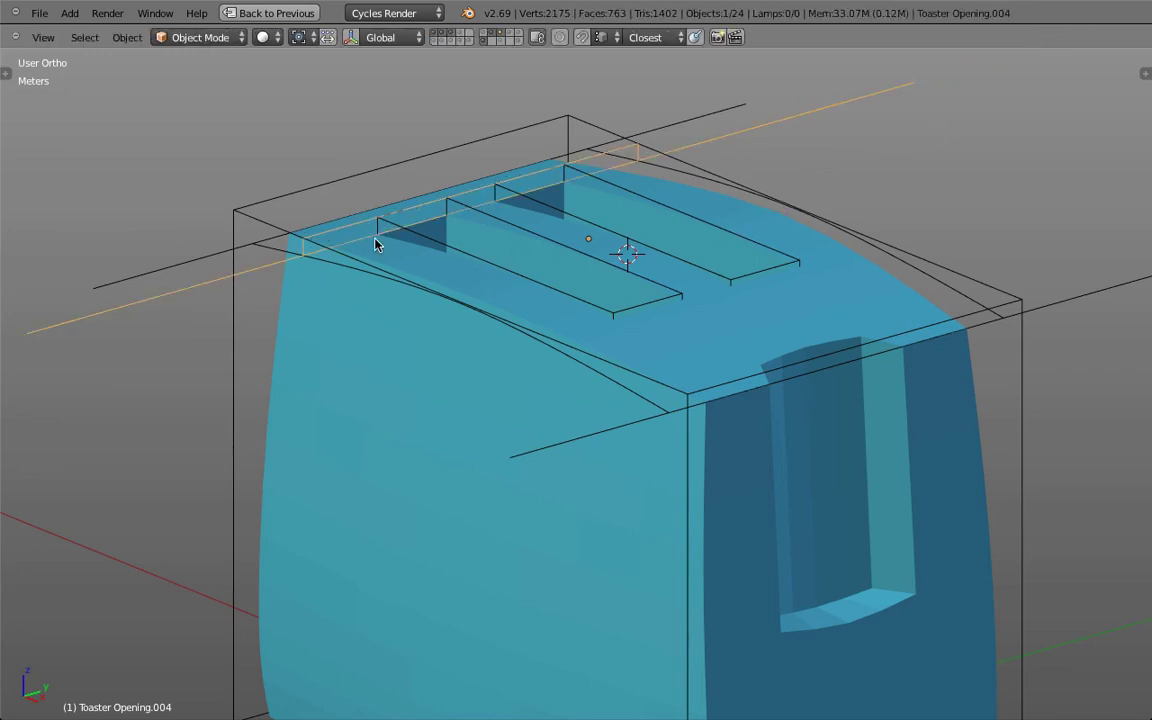
Delete the demonstration projection line, keeping the slots' vertical lines and the arched guide curves.
{"action": "right_click", "coordinate": [300, 261]}
{"action": "right_click", "coordinate": [305, 261]}
{"action": "right_click", "coordinate": [378, 231]}
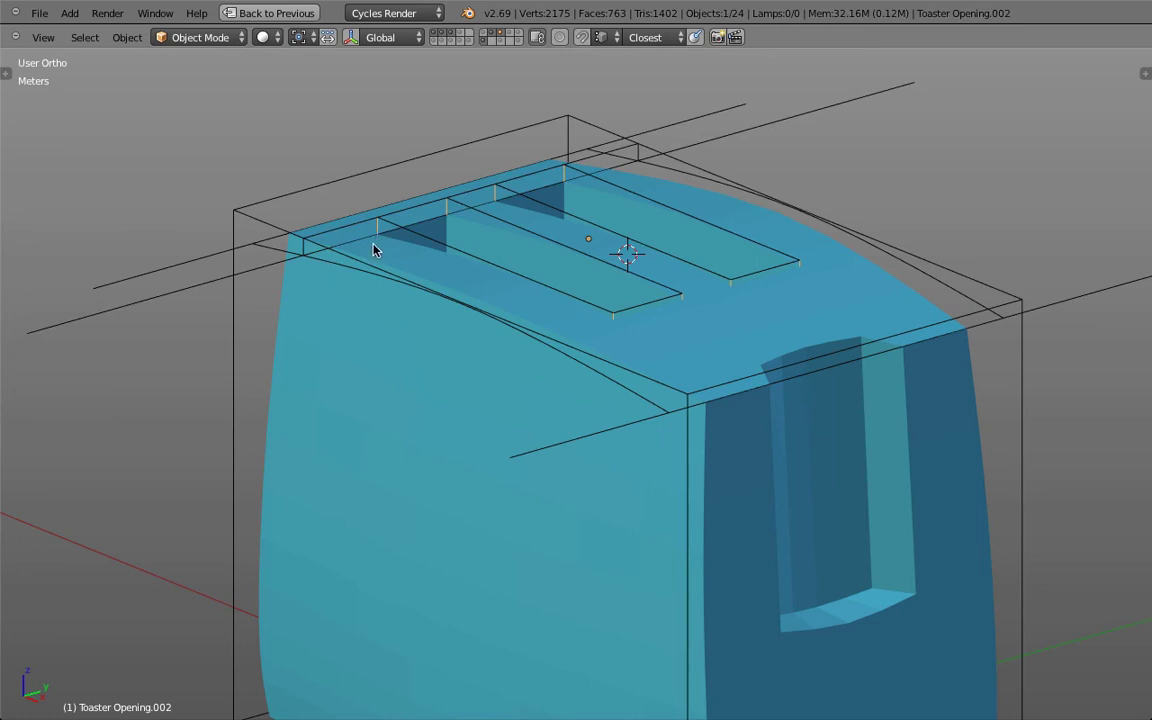
{"action": "key", "text": "x"}
{"action": "left_click", "coordinate": [249, 270]}
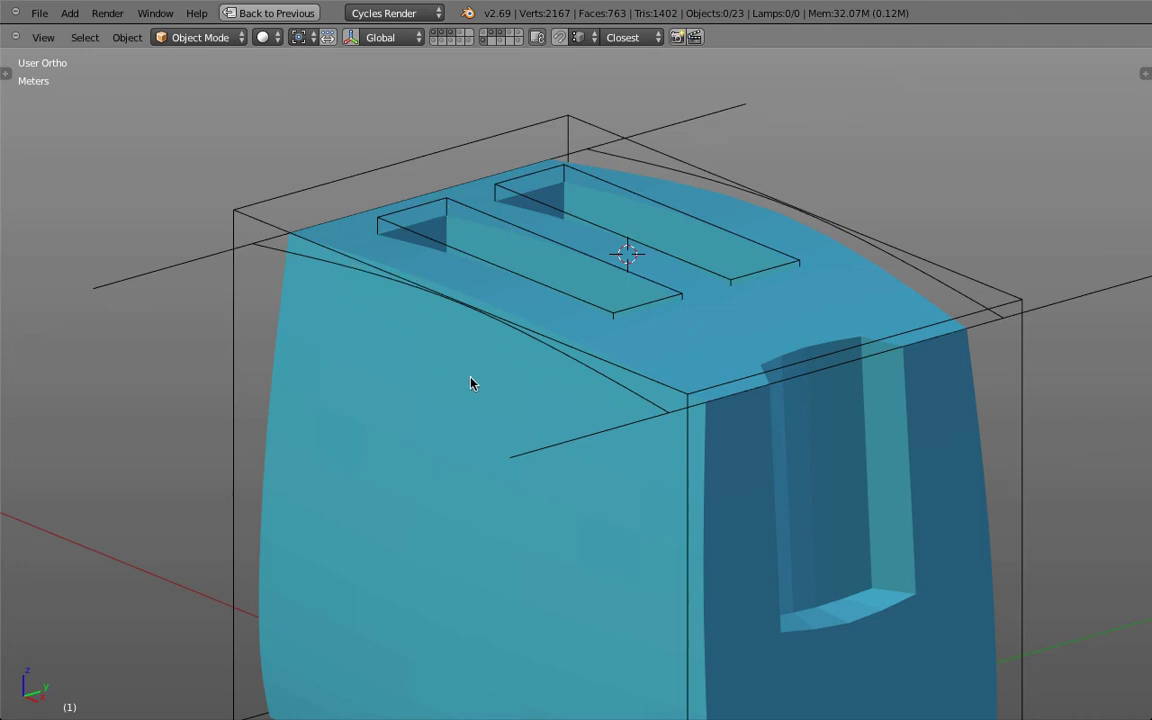
Deselect everything and also display the layer with the intermediate cross lines and their short vertical lines along the bread slots.
{"action": "left_click_drag", "start_coordinate": [469, 377], "coordinate": [445, 385]}
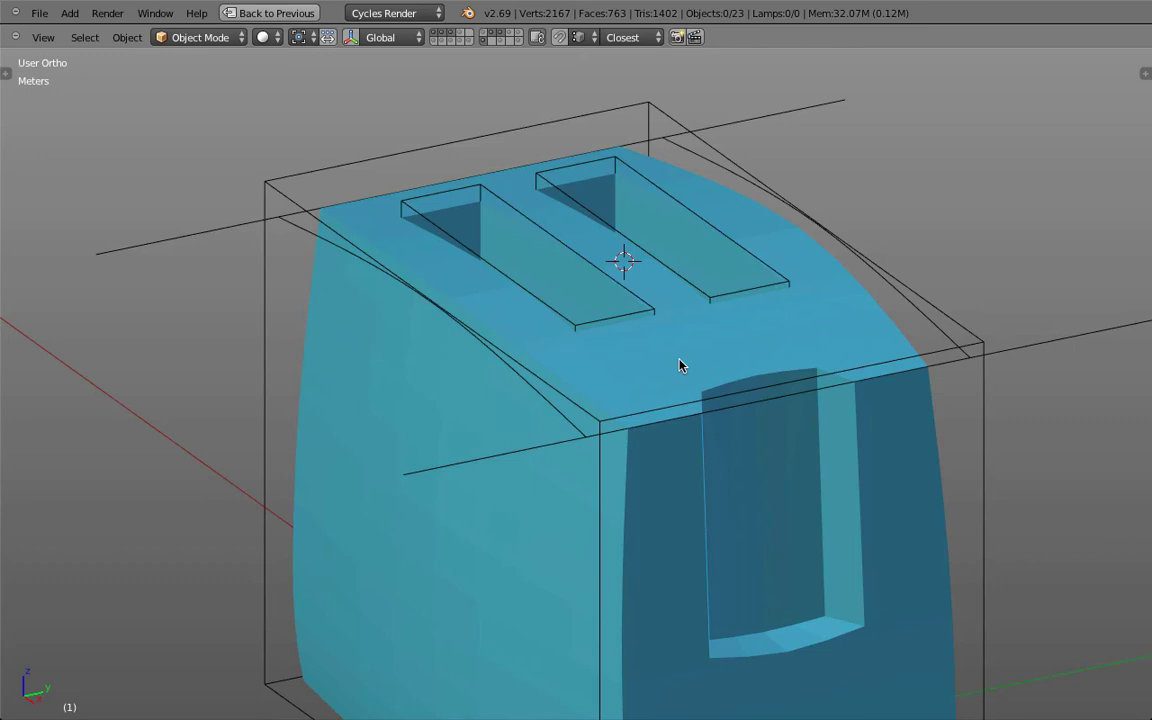
{"action": "key", "text": "a"}
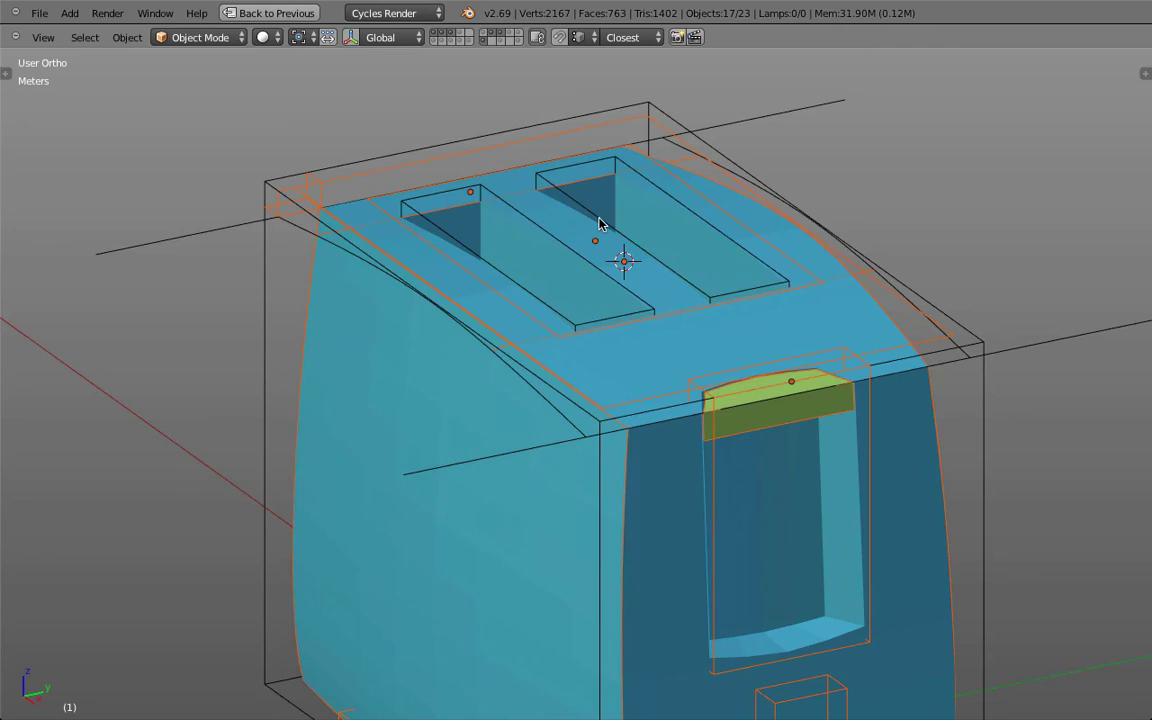
{"action": "key", "text": "a"}
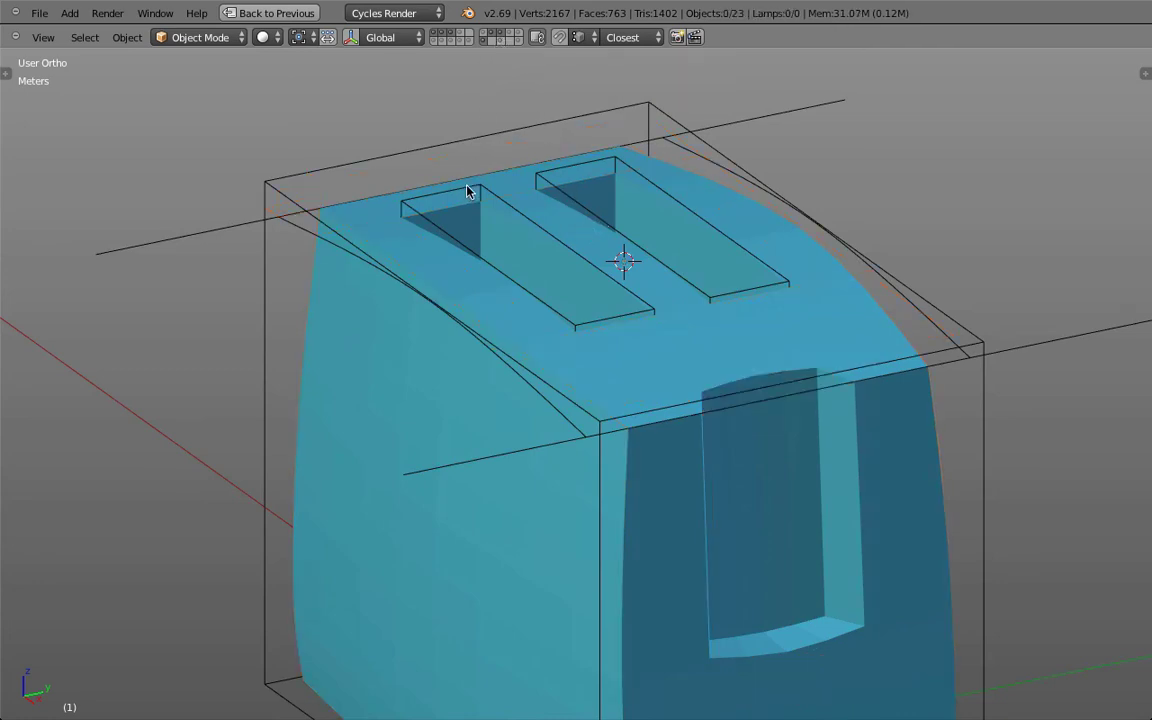
{"action": "left_click", "coordinate": [502, 42], "text": "shift"}
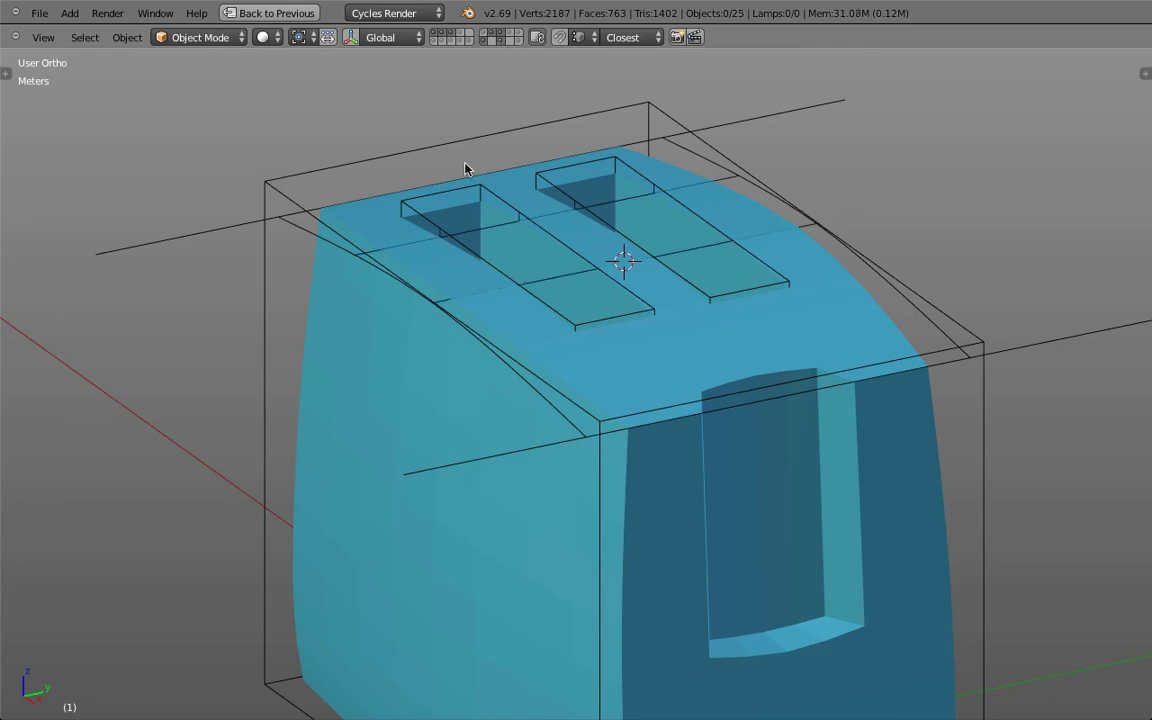
Extrude the top vertex of the near slot's first intermediate vertical line along Y to the bounding box's upper edge.
{"action": "left_click_drag", "start_coordinate": [442, 245], "coordinate": [465, 240]}
{"action": "scroll", "coordinate": [457, 246], "scroll_direction": "up", "scroll_amount": 1}
{"action": "right_click", "coordinate": [465, 240]}
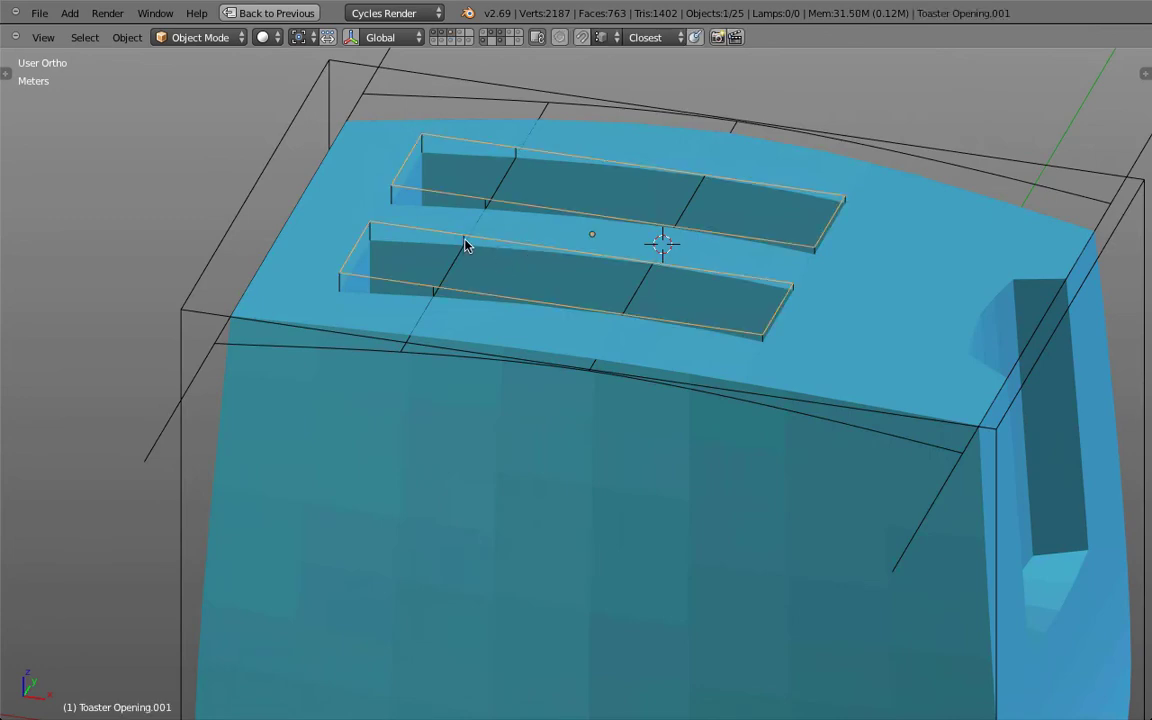
{"action": "scroll", "coordinate": [663, 280], "scroll_direction": "up", "scroll_amount": 6}
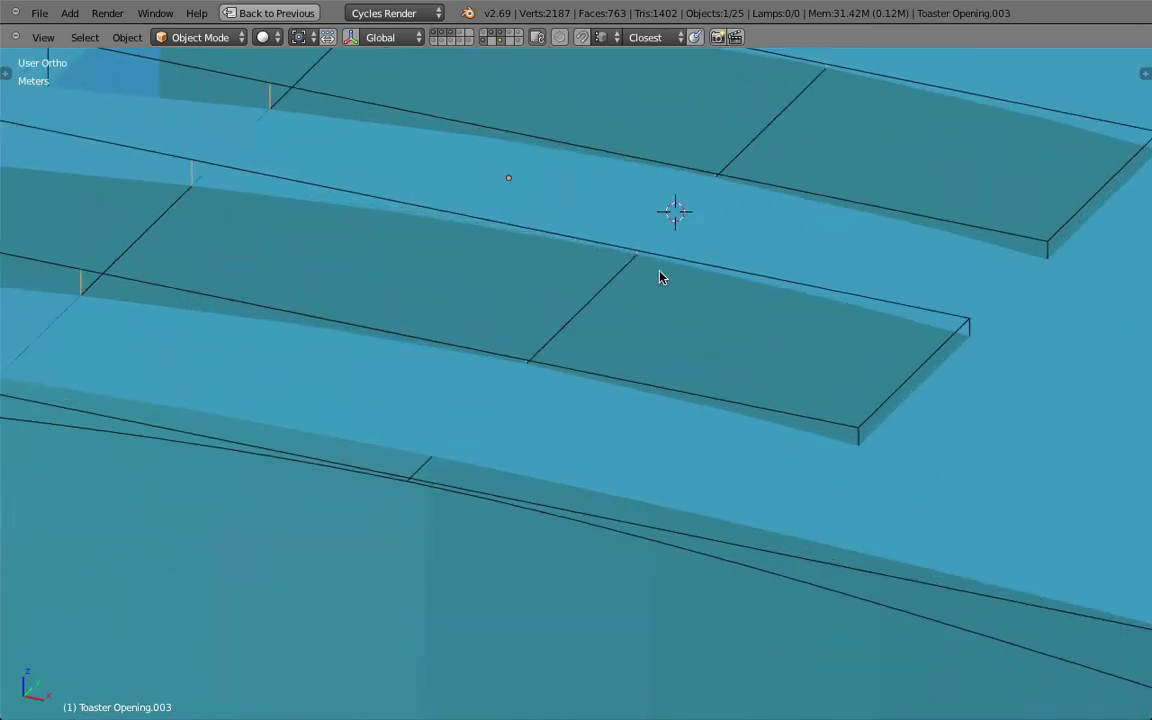
{"action": "scroll", "coordinate": [632, 254], "scroll_direction": "down", "scroll_amount": 5}
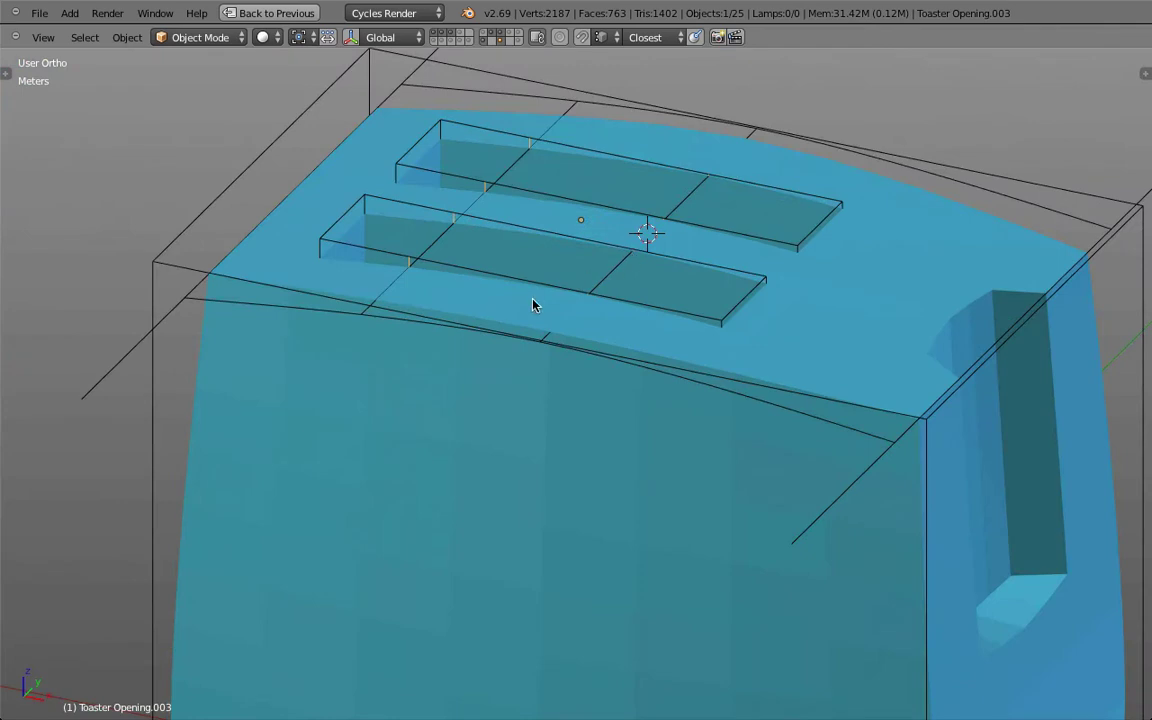
{"action": "left_click_drag", "start_coordinate": [474, 352], "coordinate": [380, 334]}
{"action": "scroll", "coordinate": [406, 272], "scroll_direction": "up", "scroll_amount": 2}
{"action": "key", "text": "Tab"}
{"action": "right_click", "coordinate": [412, 207]}
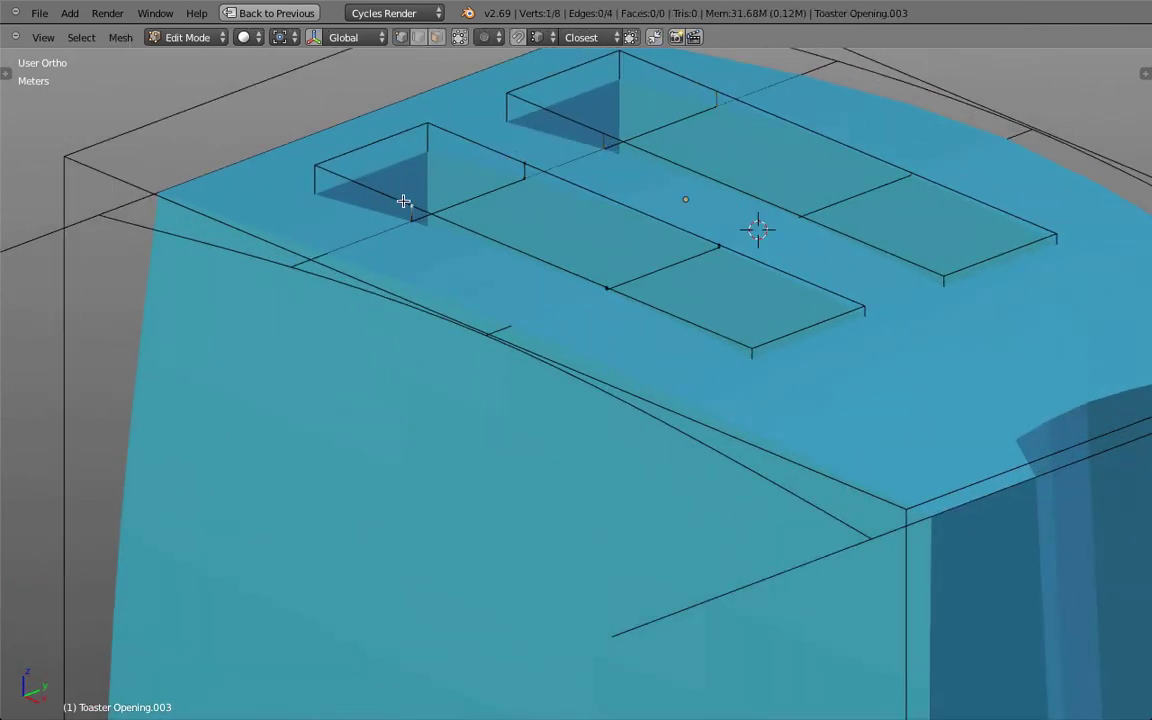
{"action": "key", "text": "e"}
{"action": "key", "text": "y"}
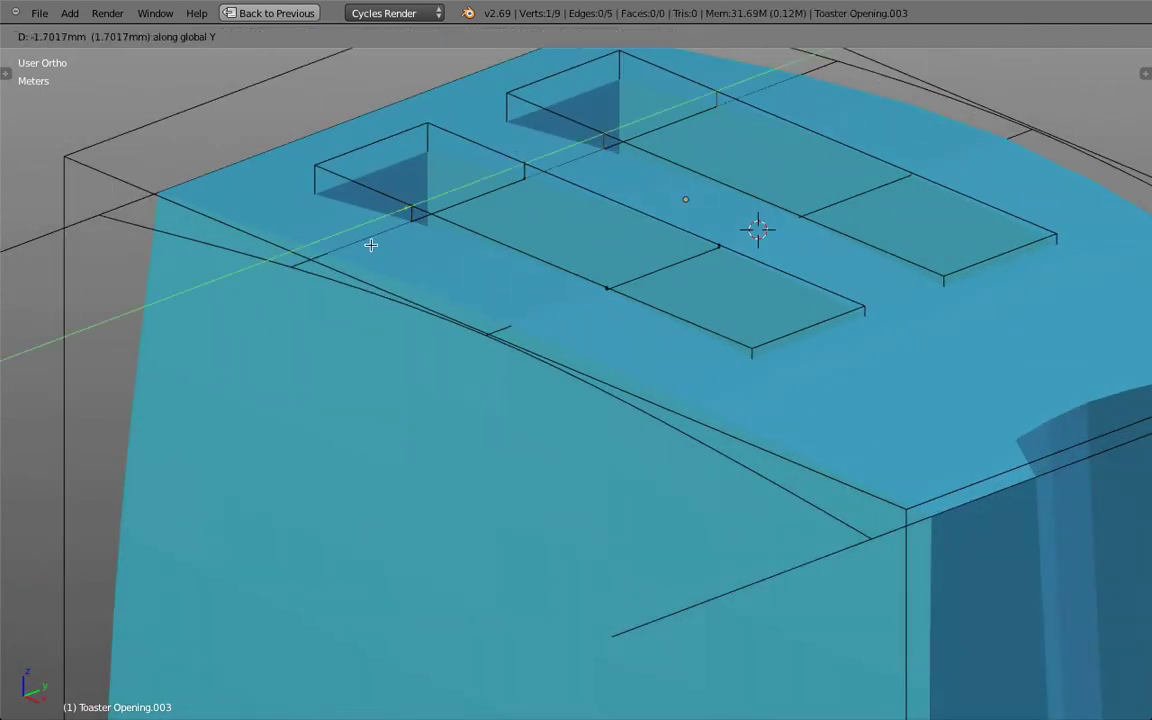
{"action": "left_click", "coordinate": [260, 292]}
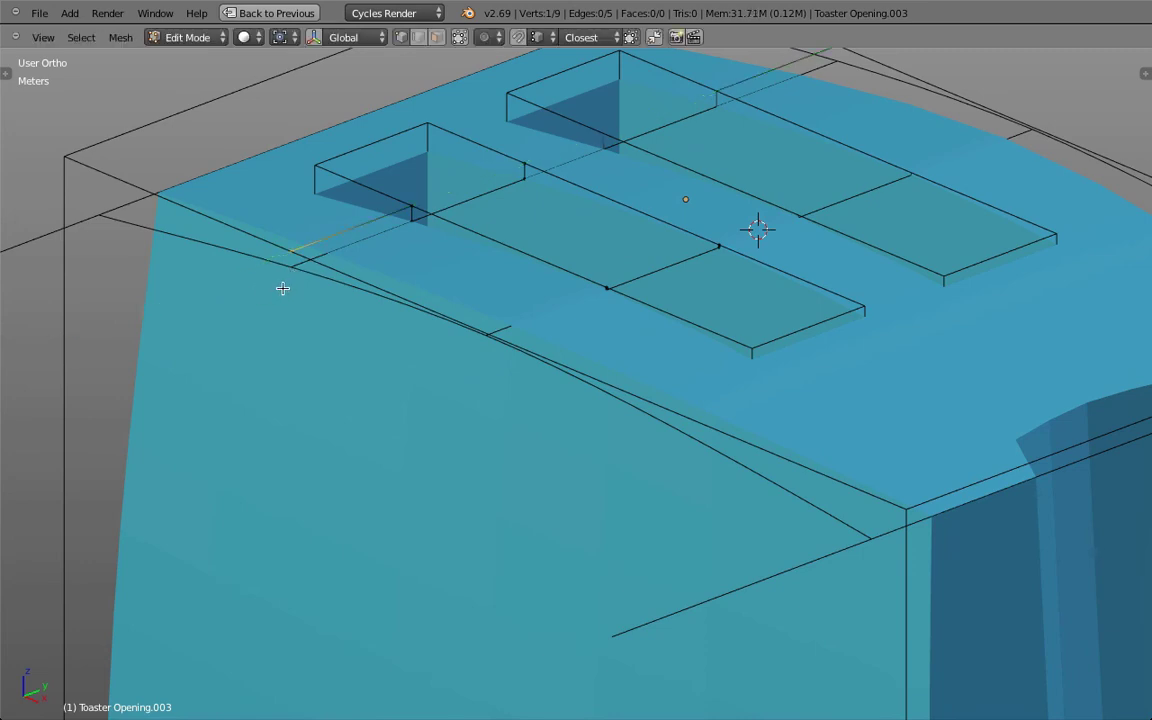
Extrude the new line's outer end down along Z and lower its end vertex past the arched guide curve.
{"action": "key", "text": "e"}
{"action": "key", "text": "z"}
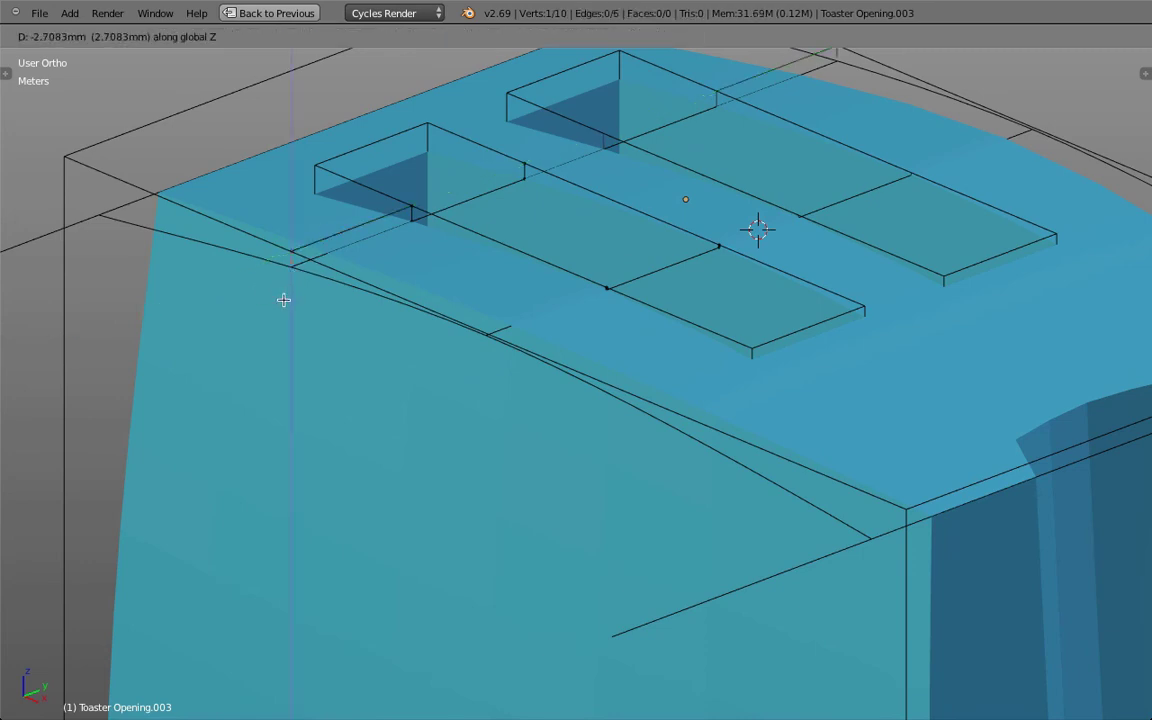
{"action": "left_click", "coordinate": [283, 302]}
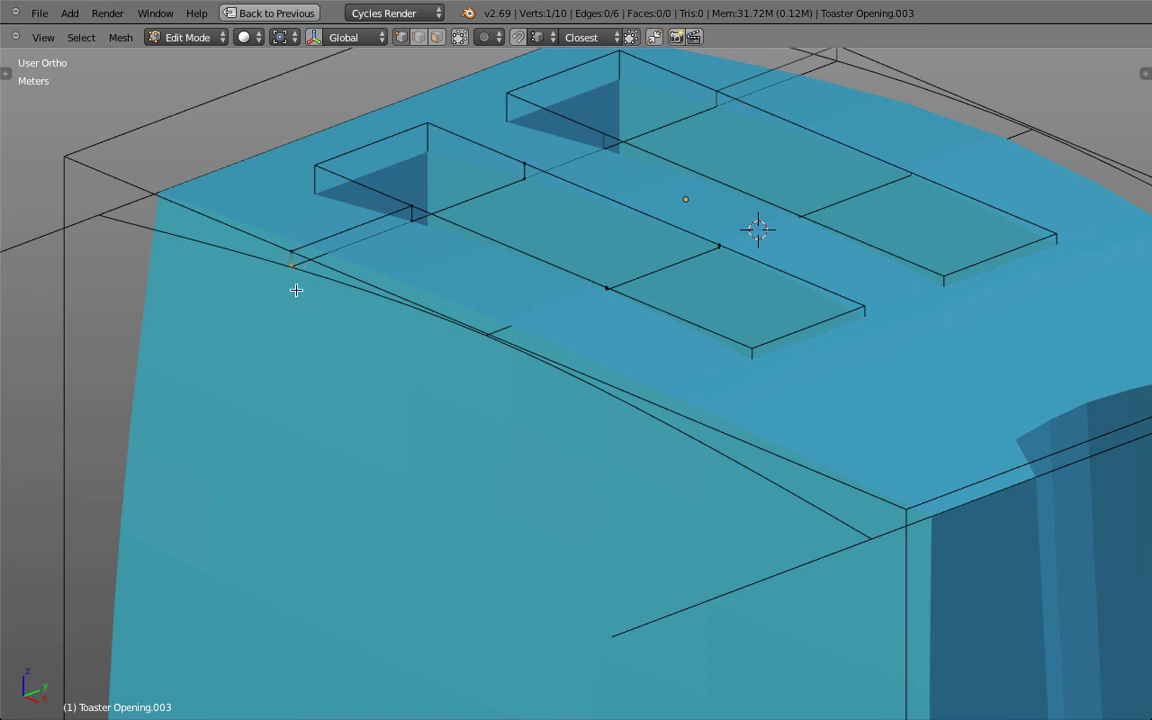
{"action": "key", "text": "g"}
{"action": "key", "text": "z"}
{"action": "left_click", "coordinate": [301, 324]}
{"action": "key", "text": "Tab"}
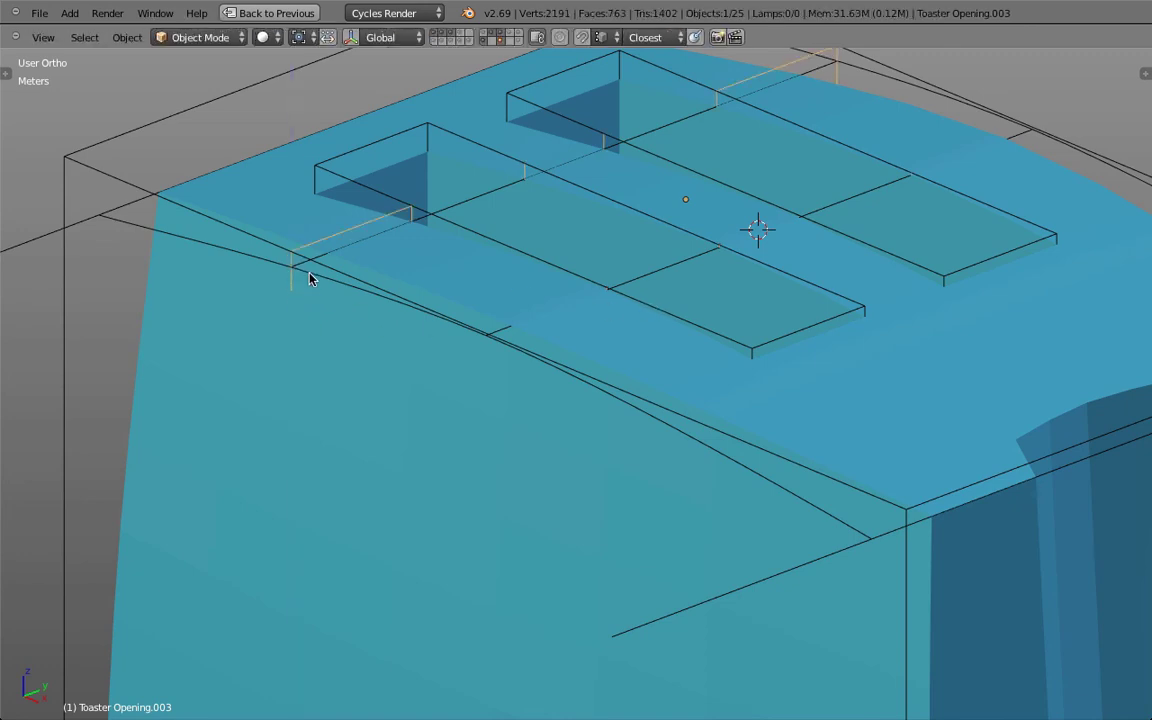
Select the arched guide curves, intermediate cross lines and projected vertical lines in turn to examine where they meet.
{"action": "right_click", "coordinate": [309, 275]}
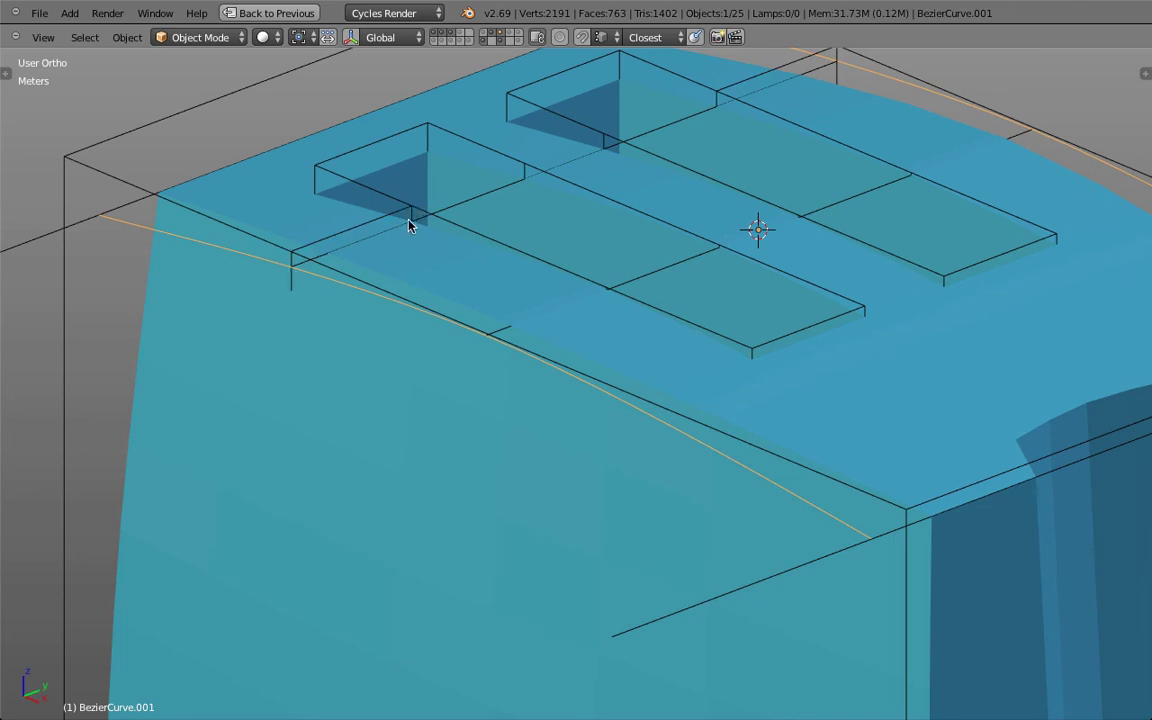
{"action": "right_click", "coordinate": [457, 205]}
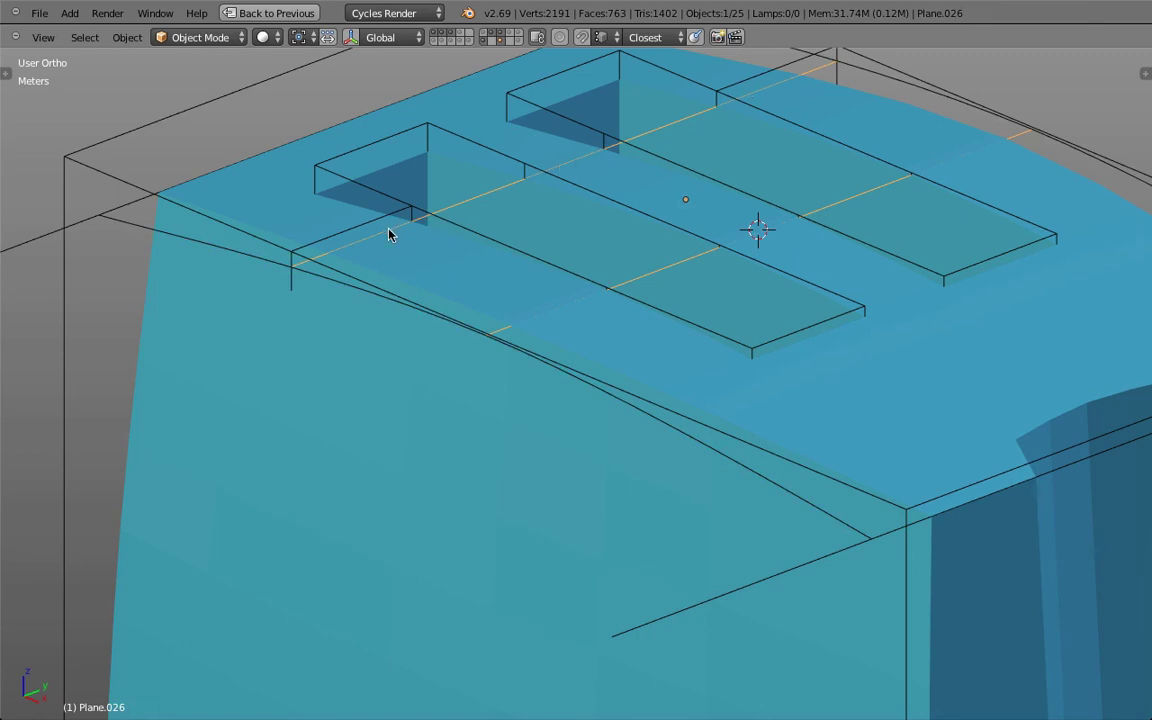
{"action": "right_click", "coordinate": [421, 222], "text": "shift"}
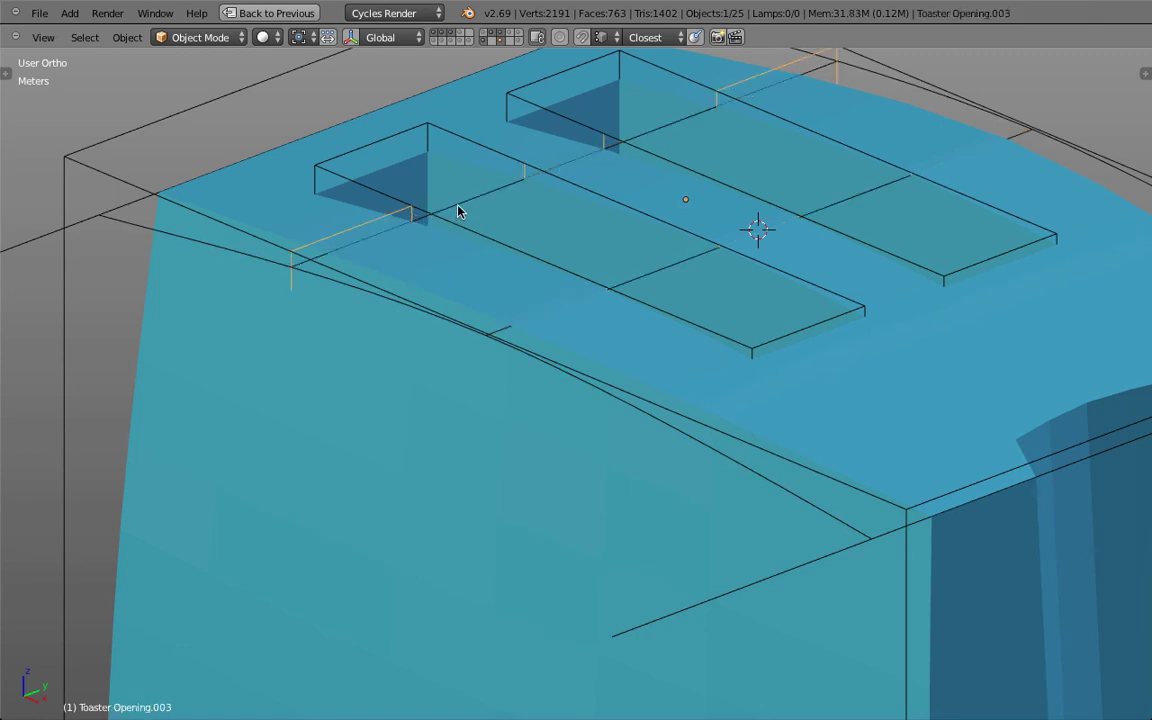
{"action": "right_click", "coordinate": [418, 227], "text": "shift"}
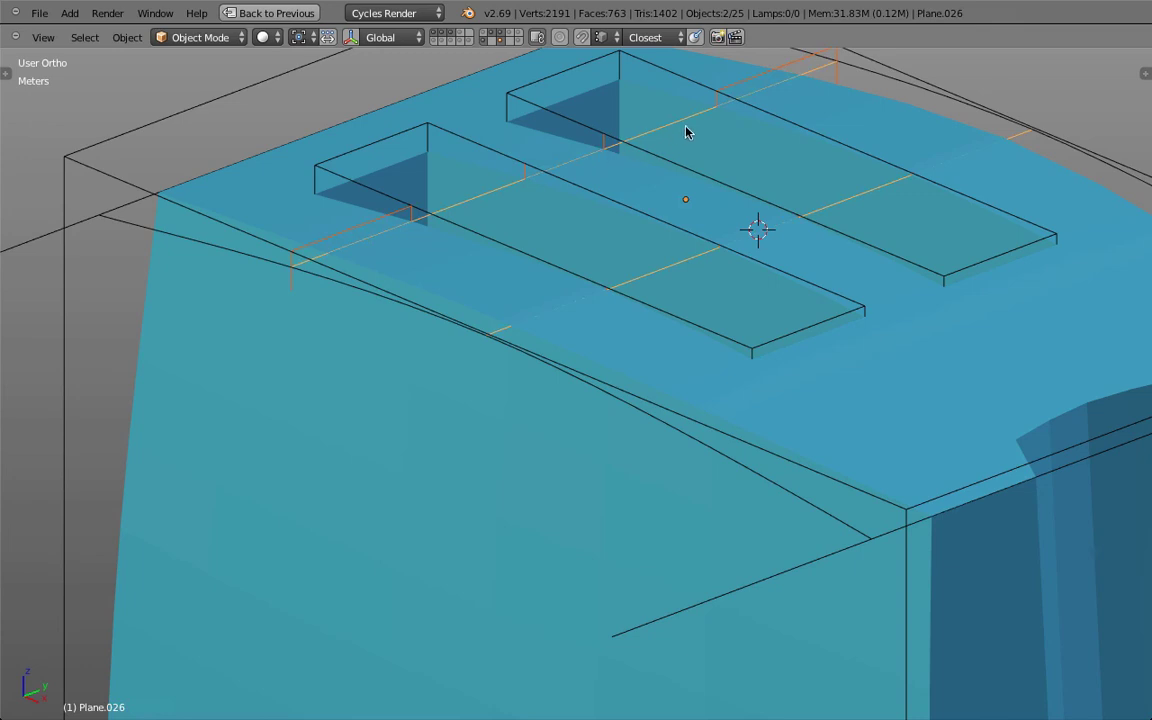
Additionally display the layer holding the curved lines that follow the long edges of both bread slots.
{"action": "scroll", "coordinate": [636, 282], "scroll_direction": "down", "scroll_amount": 1}
{"action": "scroll", "coordinate": [632, 288], "scroll_direction": "down", "scroll_amount": 1}
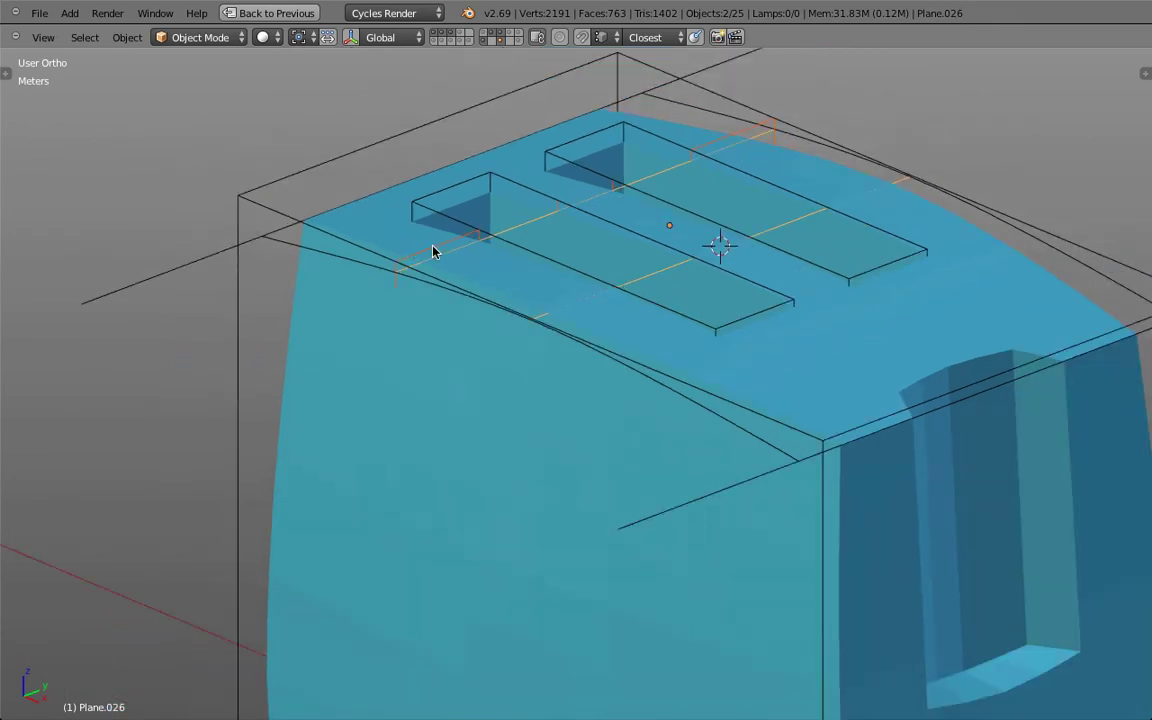
{"action": "left_click", "coordinate": [508, 34], "text": "shift"}
{"action": "scroll", "coordinate": [515, 197], "scroll_direction": "up", "scroll_amount": 1}
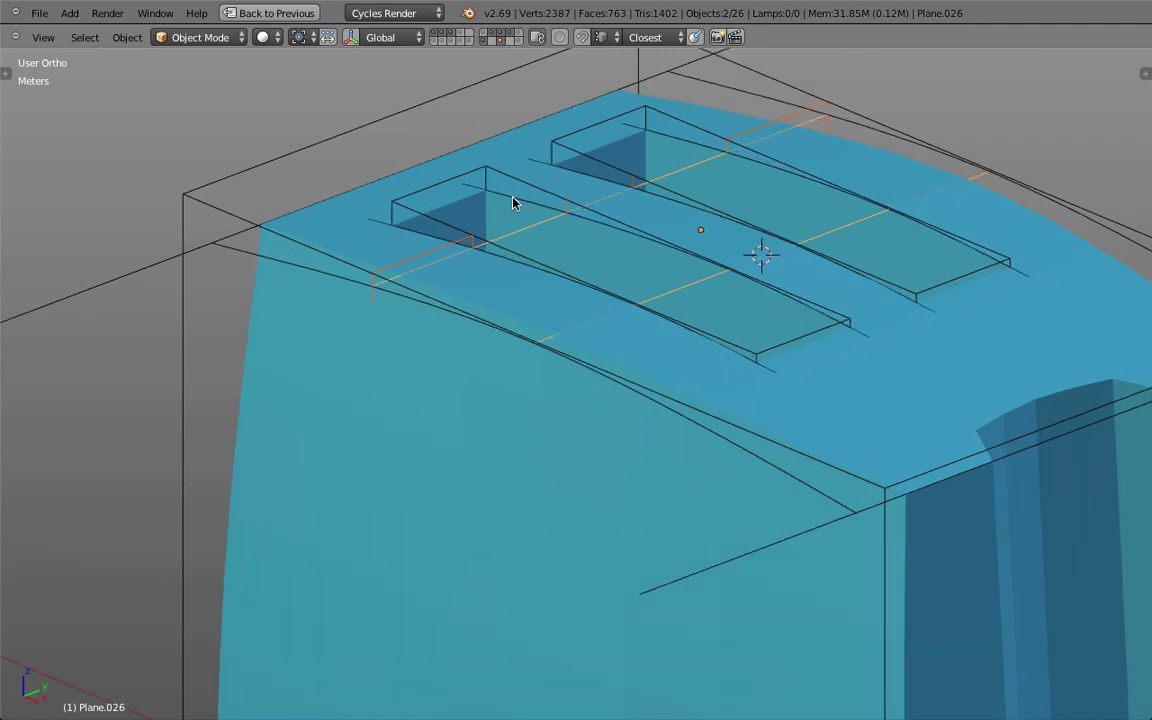
Select the curves along the bread slots' long edges and examine them in perspective and through the camera.
{"action": "right_click", "coordinate": [511, 197]}
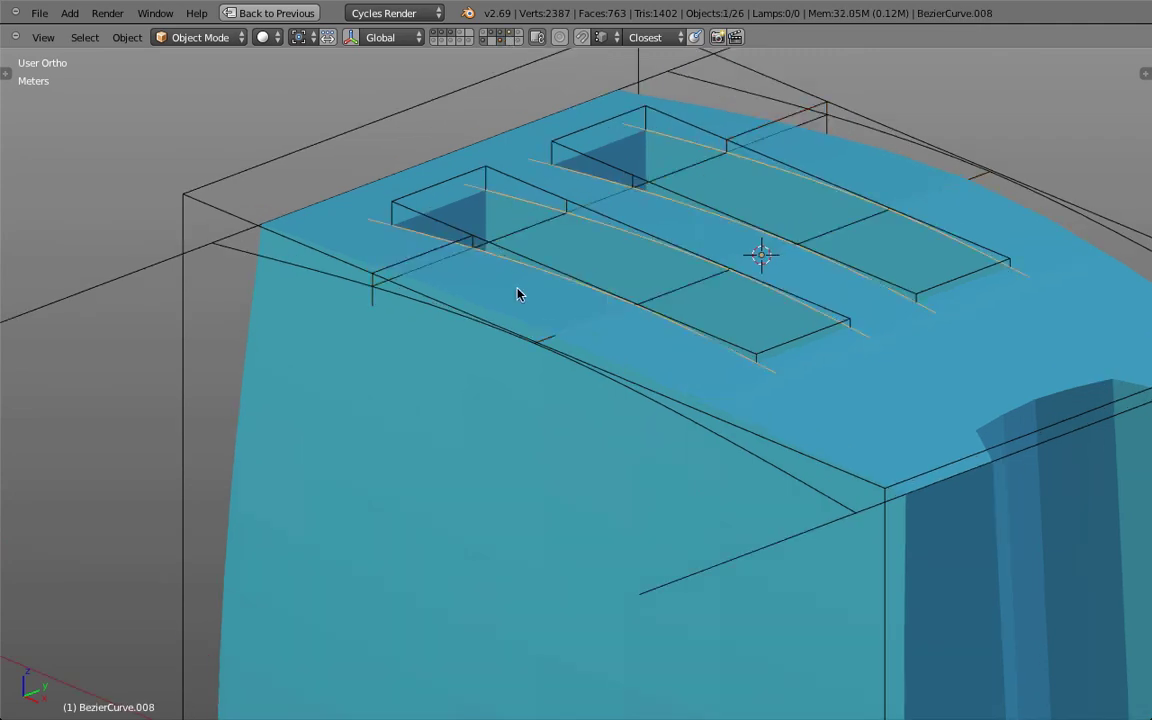
{"action": "key", "text": "KP_5"}
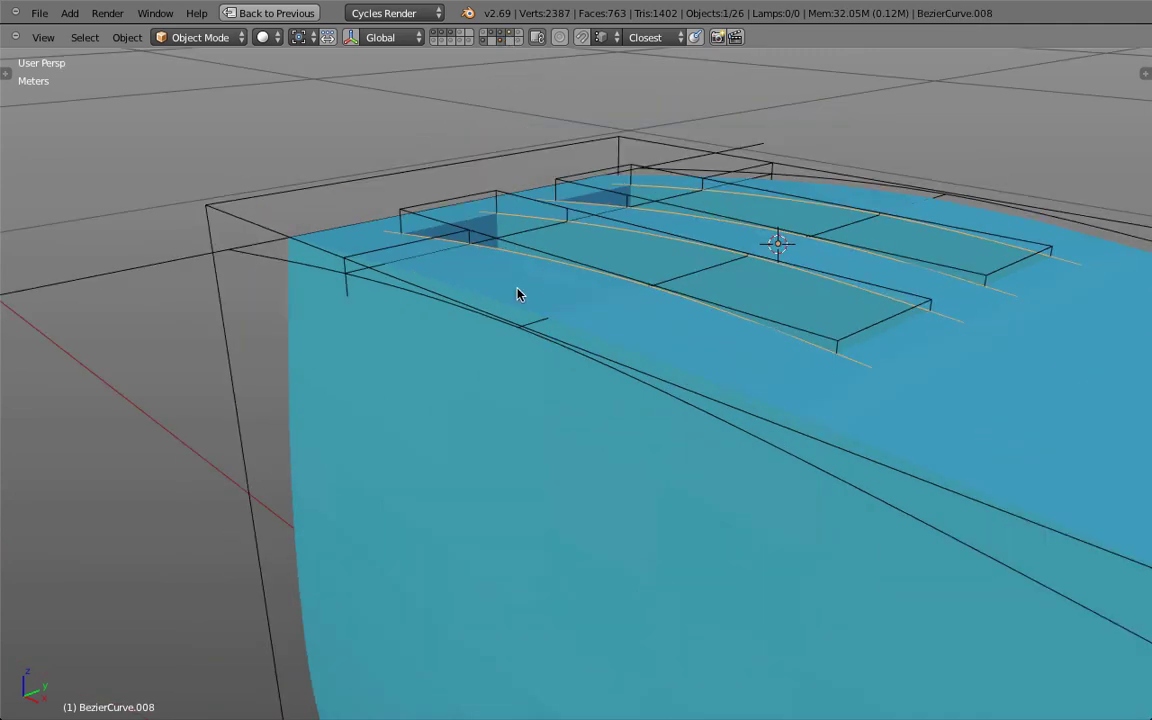
{"action": "scroll", "coordinate": [517, 294], "scroll_direction": "down", "scroll_amount": 3}
{"action": "left_click_drag", "start_coordinate": [610, 287], "coordinate": [522, 305]}
{"action": "scroll", "coordinate": [517, 304], "scroll_direction": "up", "scroll_amount": 1}
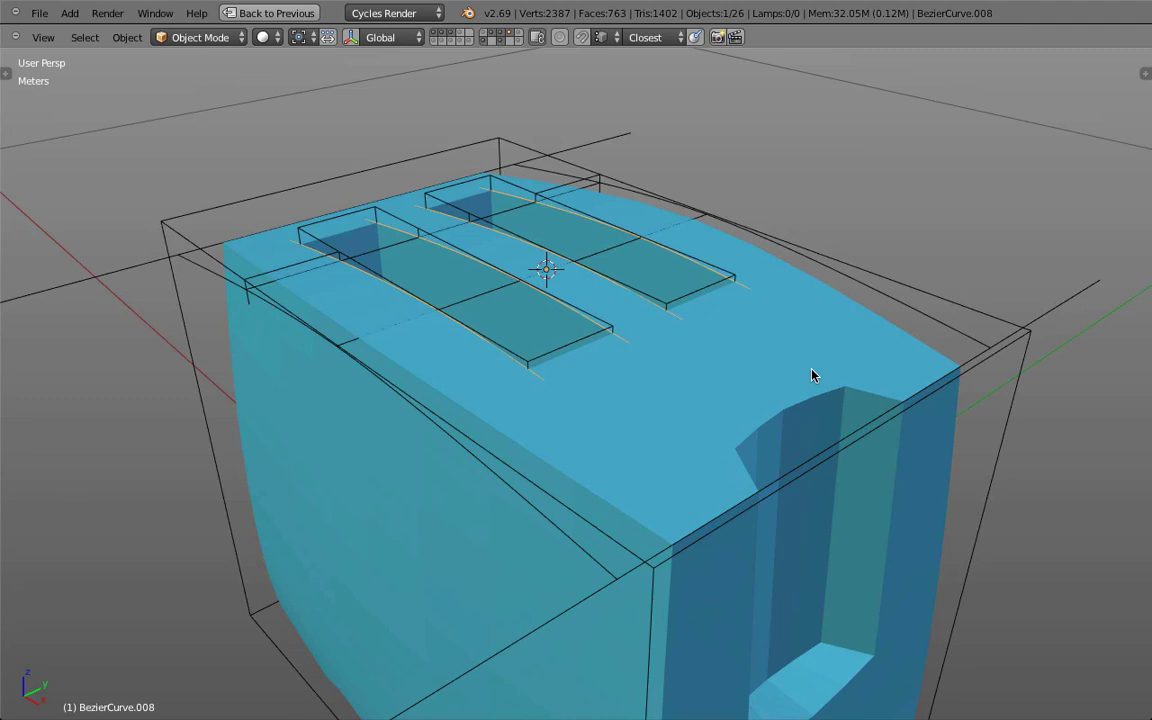
{"action": "key", "text": "KP_0"}
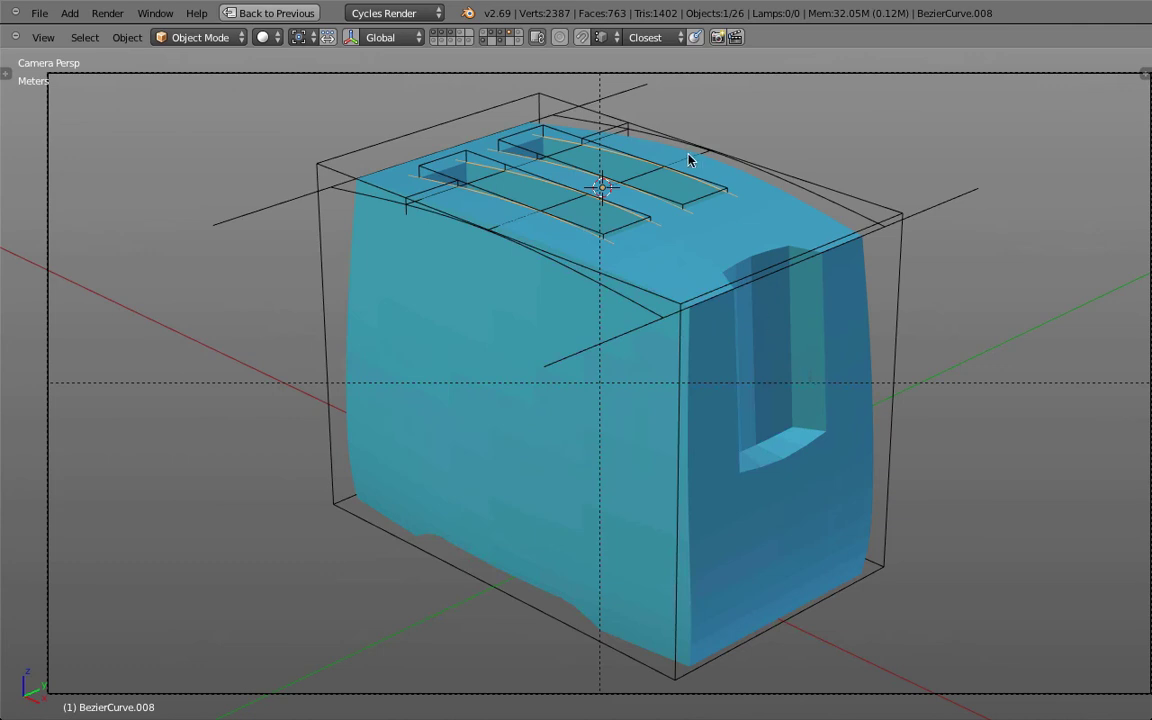
Display only the layers with the toaster body, its outline curves and the slot curves, and unhide the hidden outline curves.
{"action": "left_click", "coordinate": [486, 37]}
{"action": "left_click", "coordinate": [512, 37], "text": "shift"}
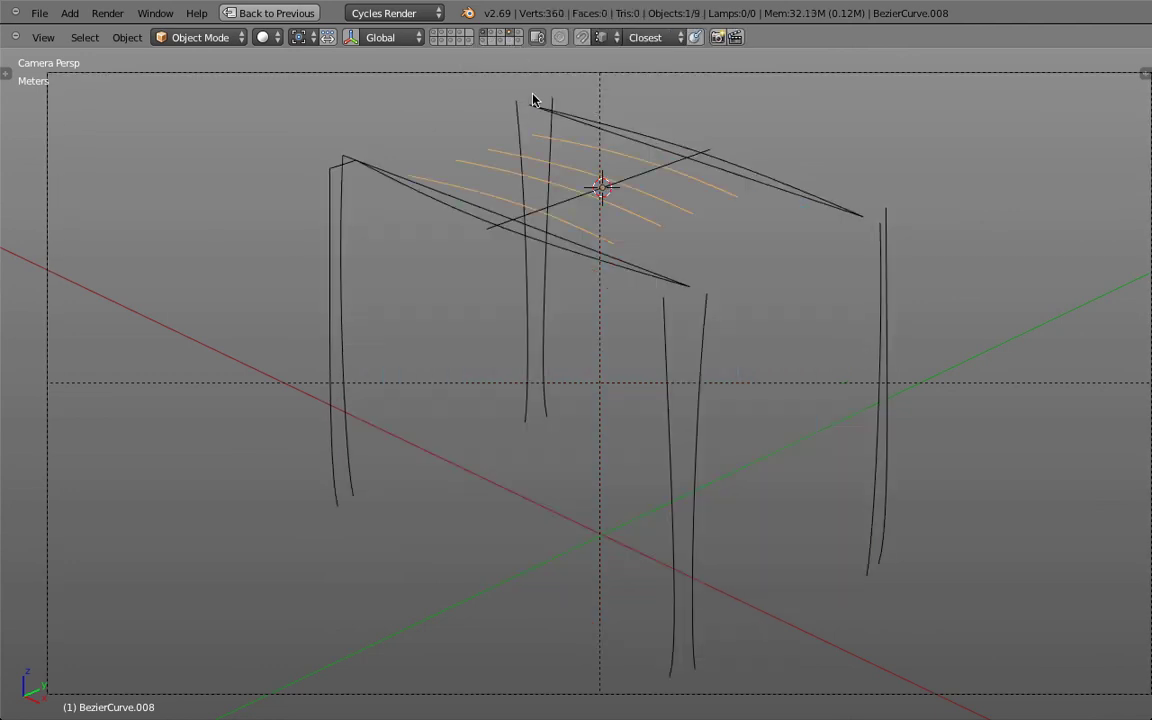
{"action": "left_click", "coordinate": [502, 44]}
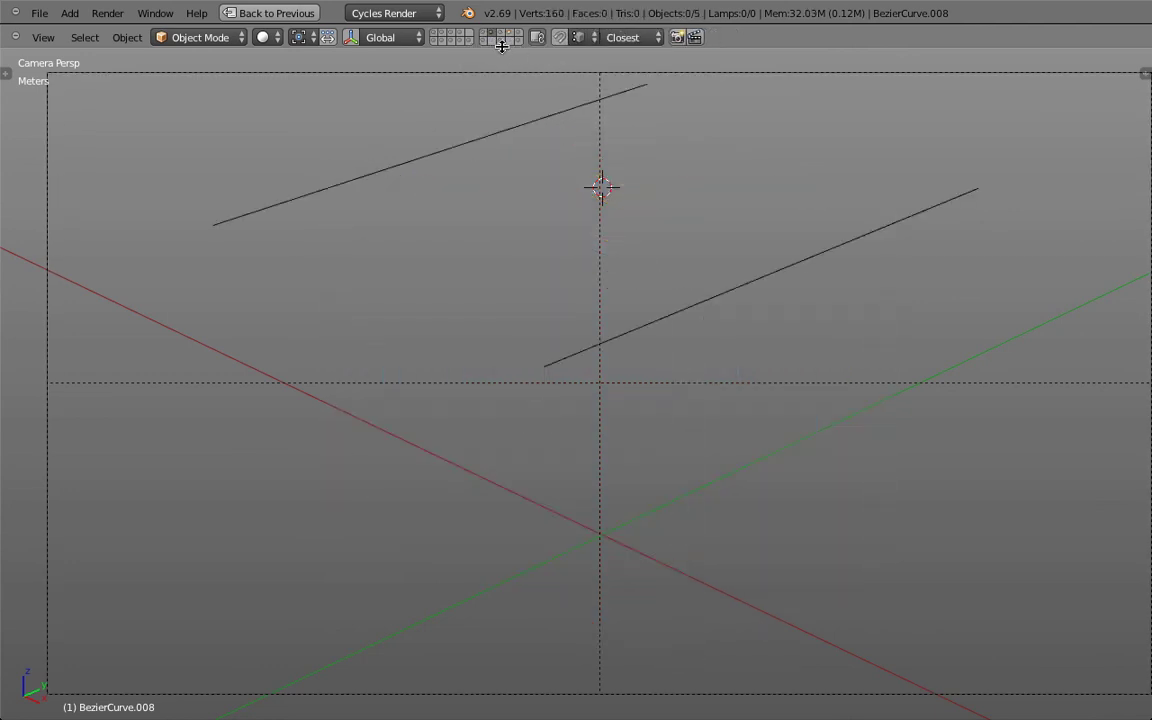
{"action": "key", "text": "alt+h"}
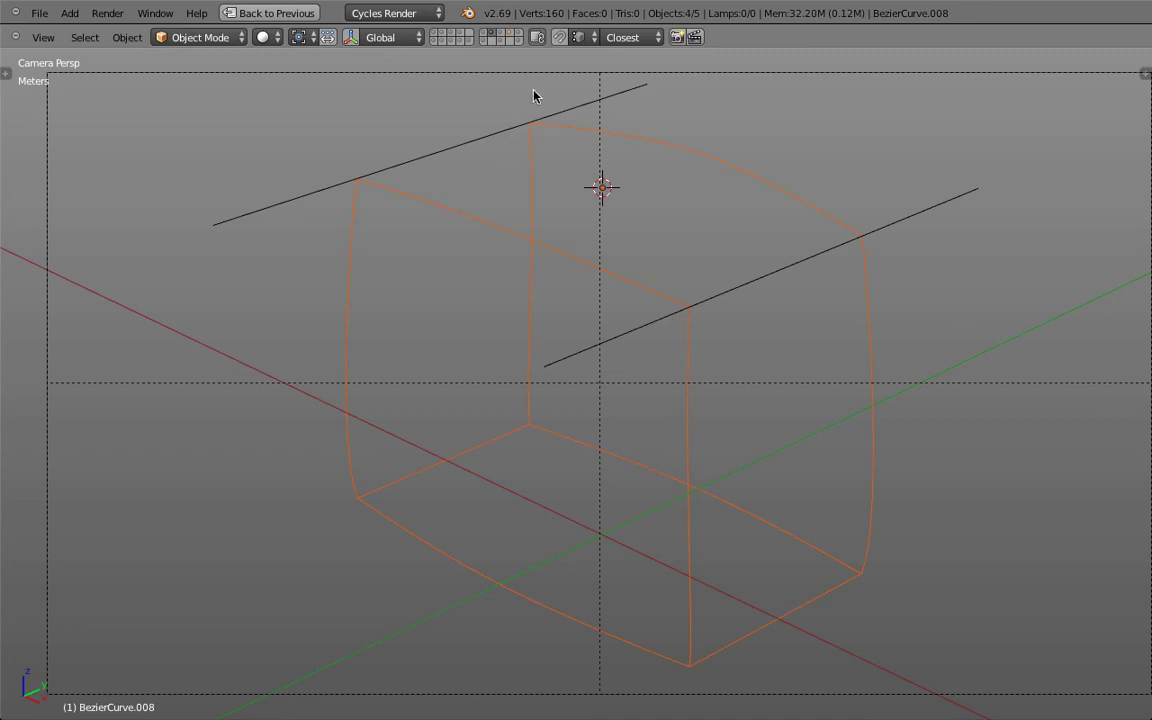
{"action": "left_click", "coordinate": [511, 37], "text": "shift"}
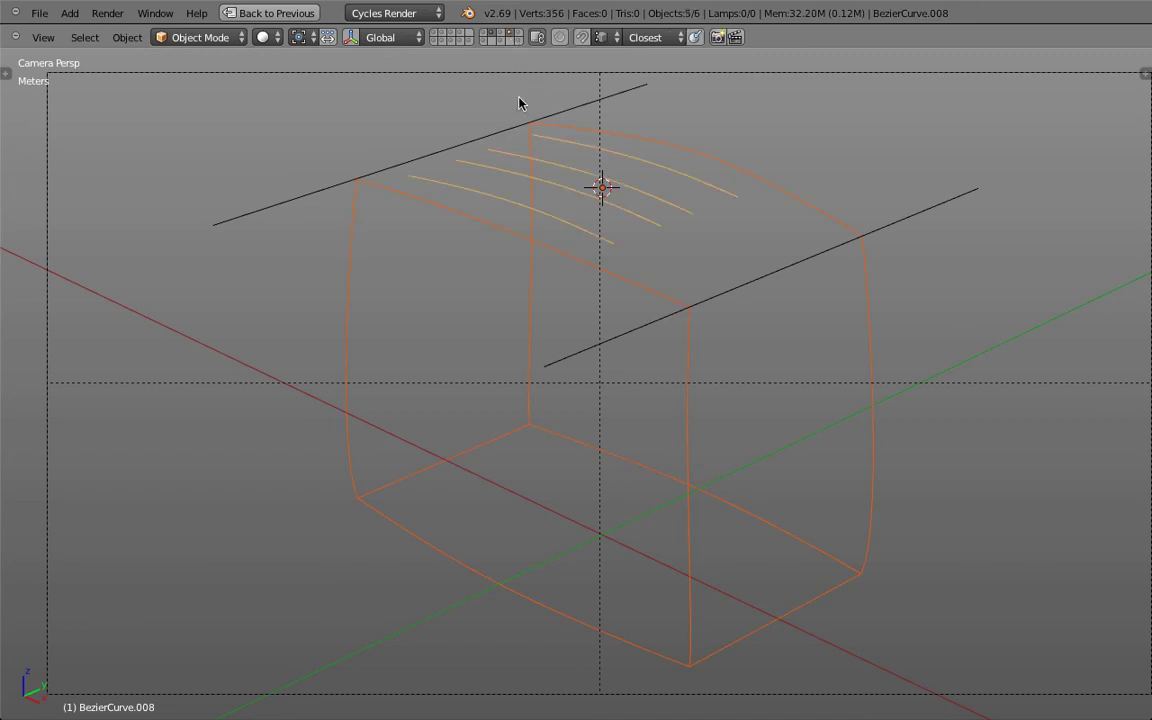
{"action": "left_click", "coordinate": [483, 43], "text": "shift"}
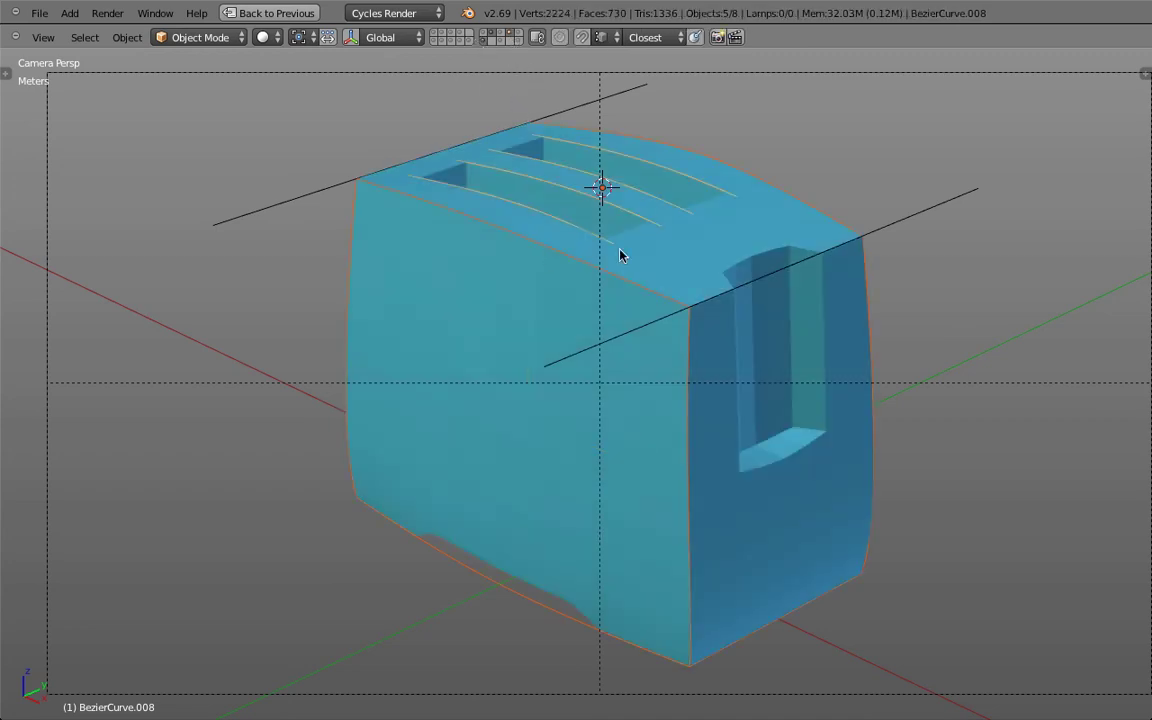
Scale the two straight cross lines along Y until their ends meet the corners of the toaster's top, and deselect them.
{"action": "right_click", "coordinate": [903, 228]}
{"action": "key", "text": "Tab"}
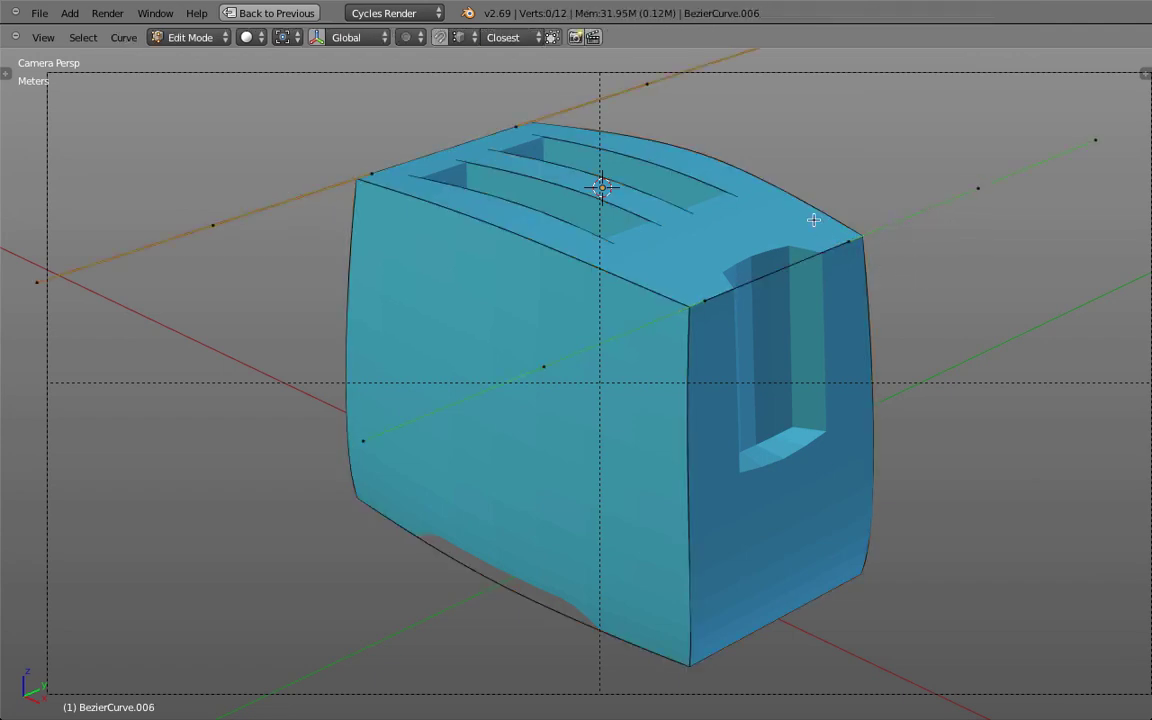
{"action": "key", "text": "s"}
{"action": "key", "text": "y"}
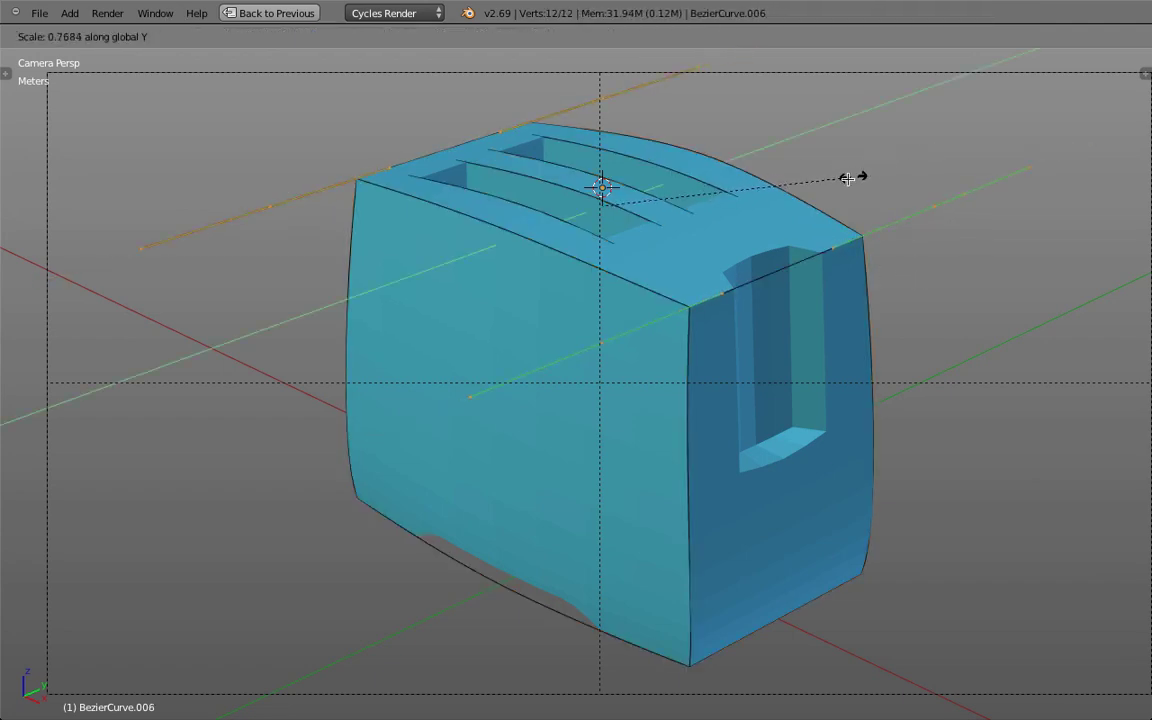
{"action": "left_click", "coordinate": [733, 216]}
{"action": "key", "text": "Tab"}
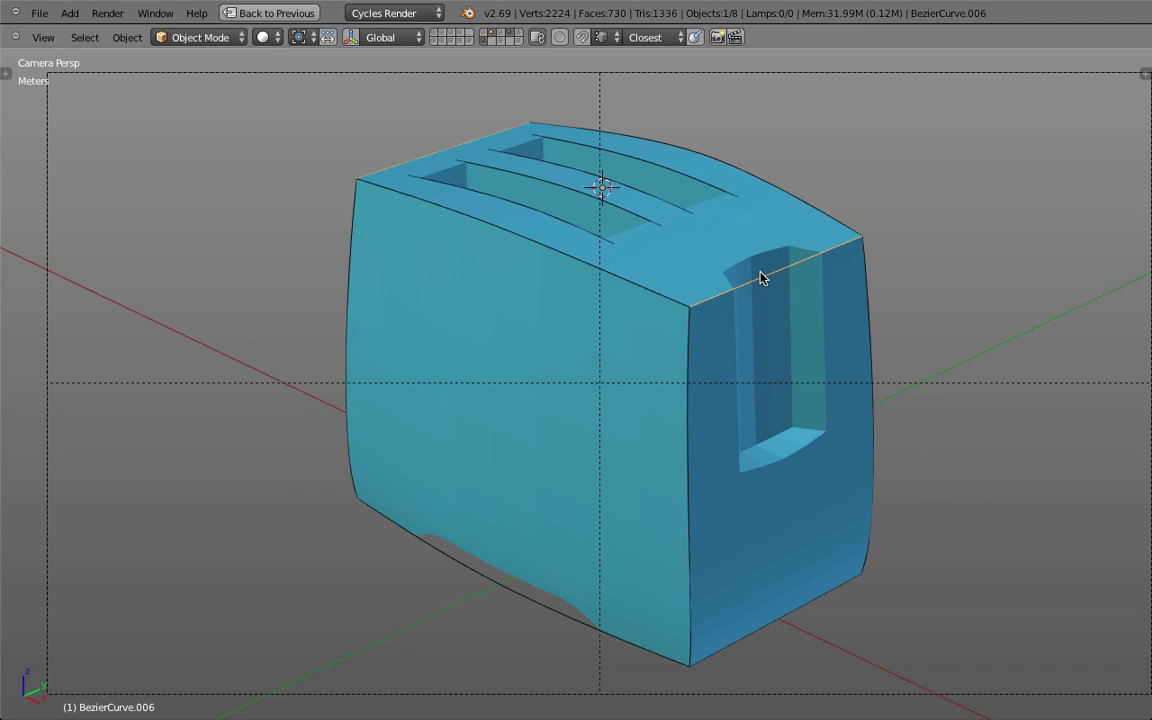
{"action": "key", "text": "a"}
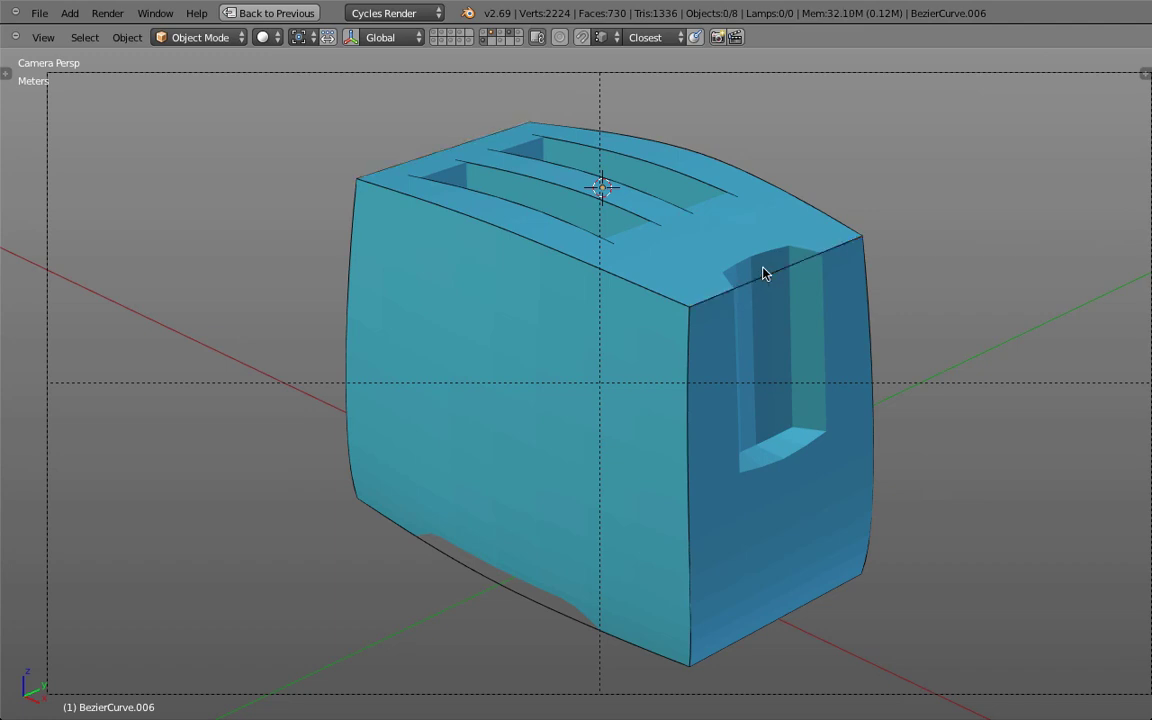
Select the arched top edge curves and the bread slot curves in turn, ending with both selected, to compare their curvature.
{"action": "right_click", "coordinate": [540, 246]}
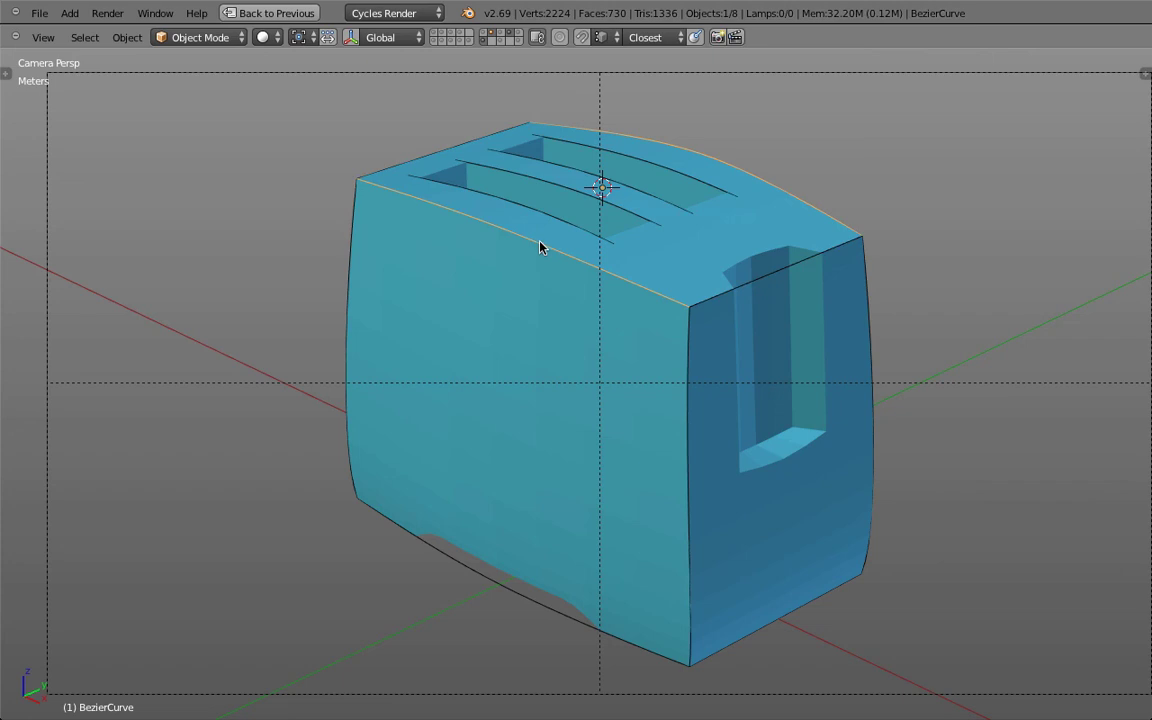
{"action": "right_click", "coordinate": [548, 221]}
{"action": "right_click", "coordinate": [570, 194]}
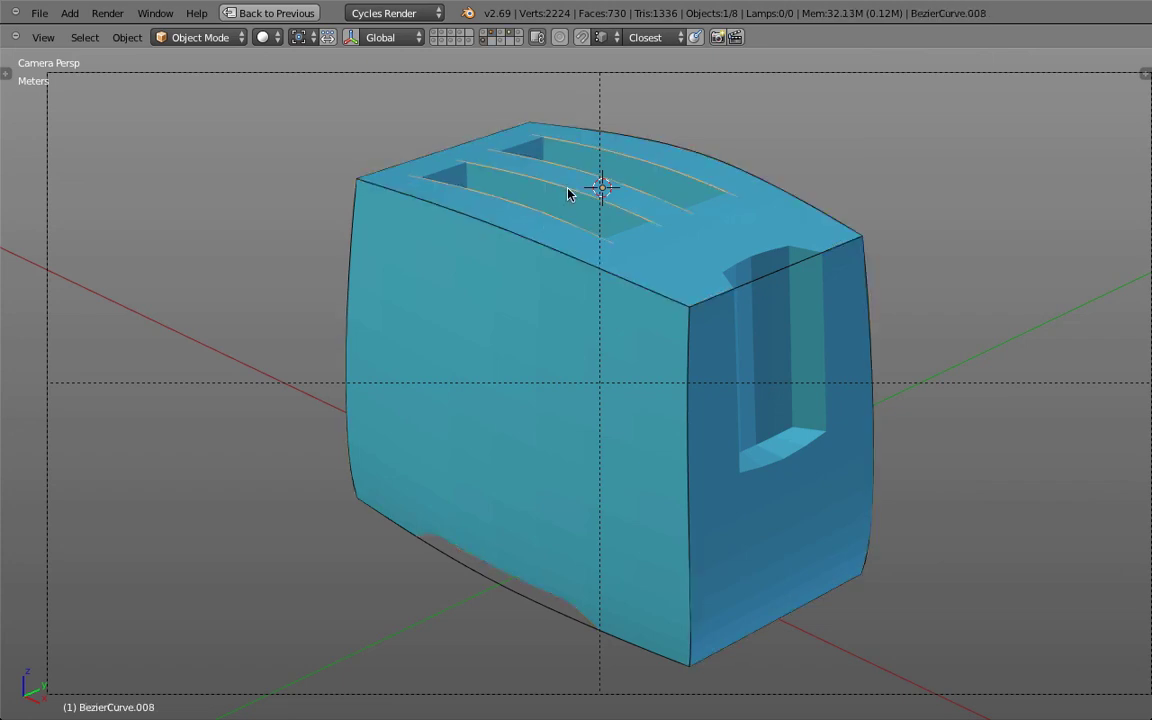
{"action": "right_click", "coordinate": [670, 147]}
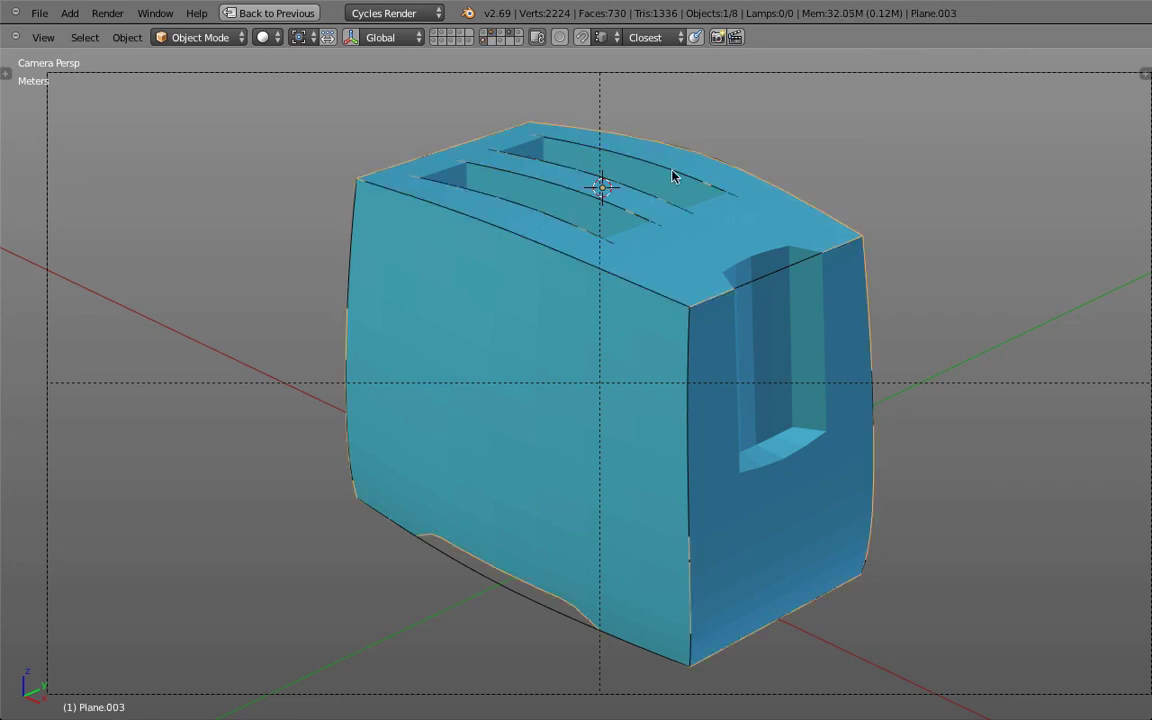
{"action": "right_click", "coordinate": [683, 152]}
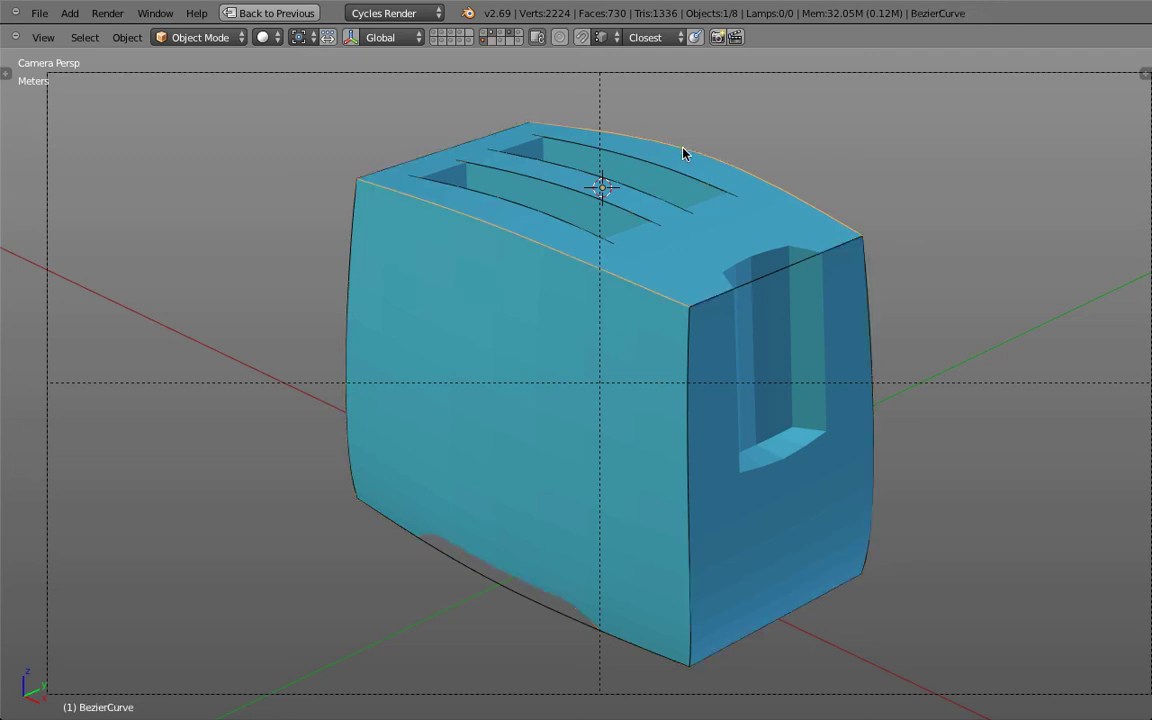
{"action": "right_click", "coordinate": [535, 160]}
{"action": "right_click", "coordinate": [535, 160]}
{"action": "right_click", "coordinate": [483, 225], "text": "shift"}
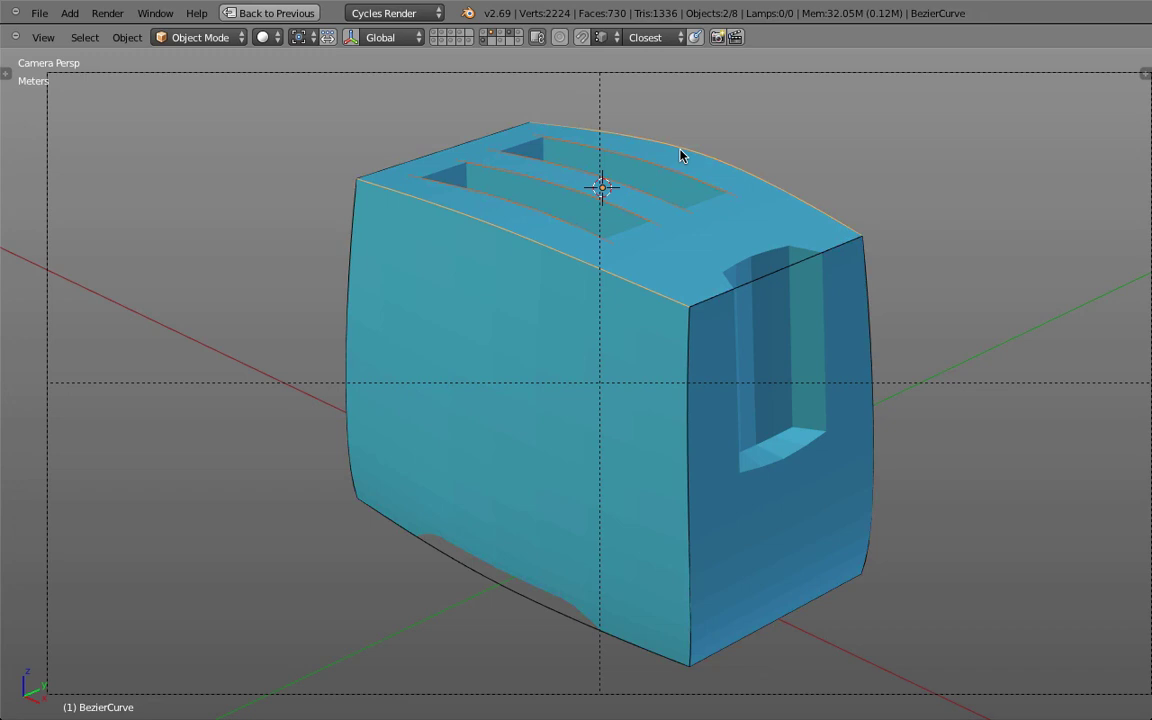
Additionally display the layers with the flat slot rectangles and the bounding box, and view the toaster outside the camera.
{"action": "left_click", "coordinate": [445, 37], "text": "shift"}
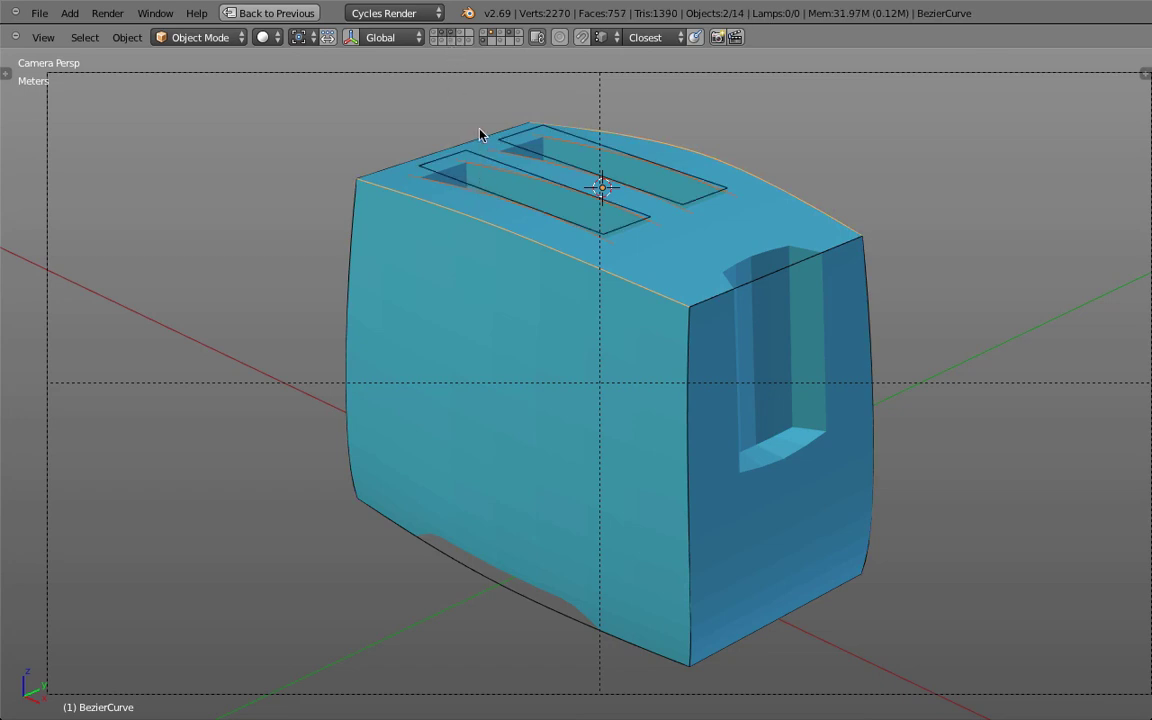
{"action": "left_click", "coordinate": [435, 34], "text": "shift"}
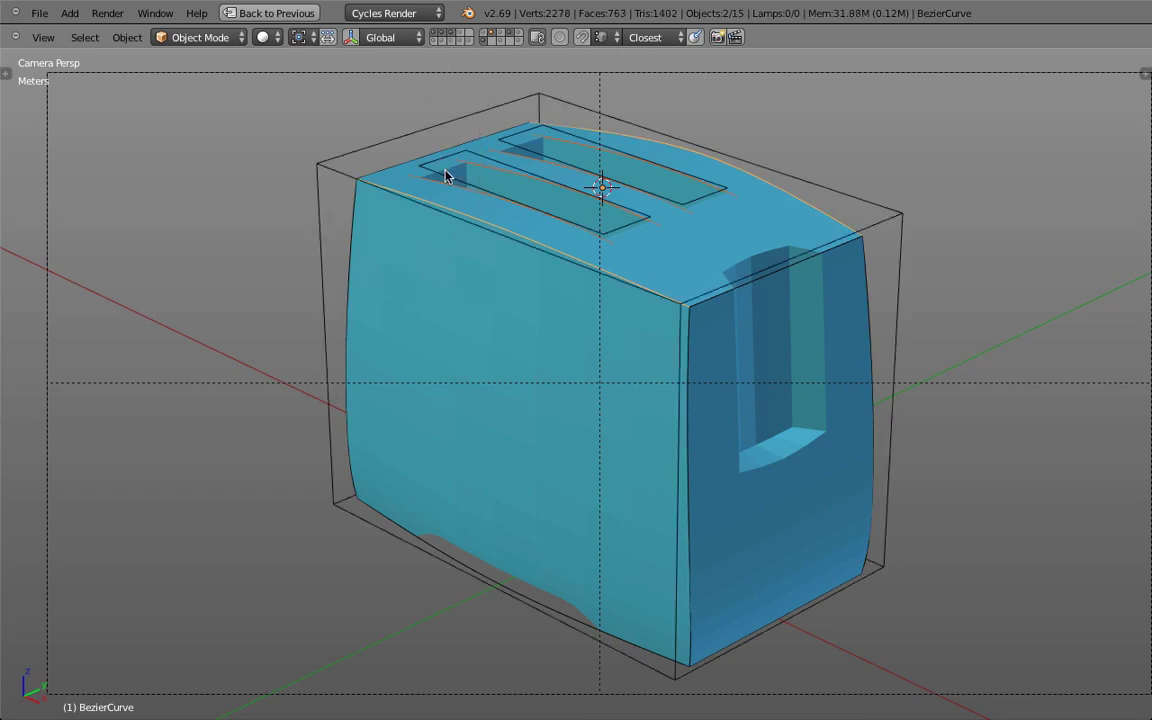
{"action": "key", "text": "KP_0"}
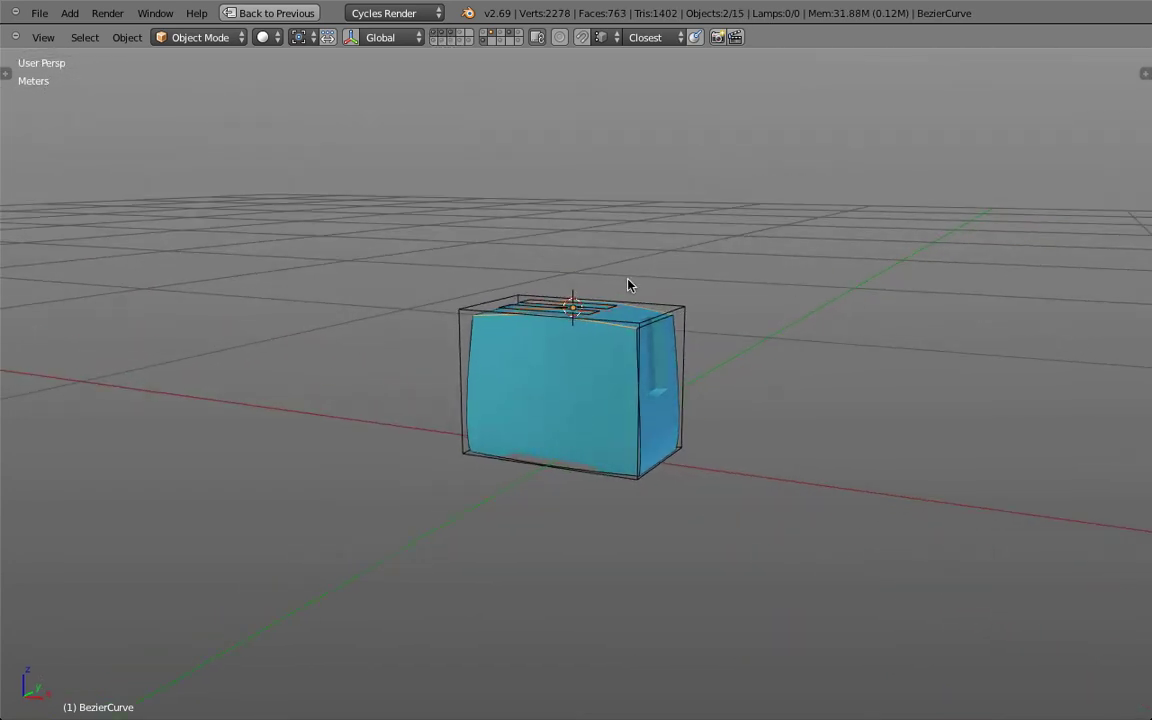
{"action": "left_click_drag", "start_coordinate": [603, 304], "coordinate": [556, 335]}
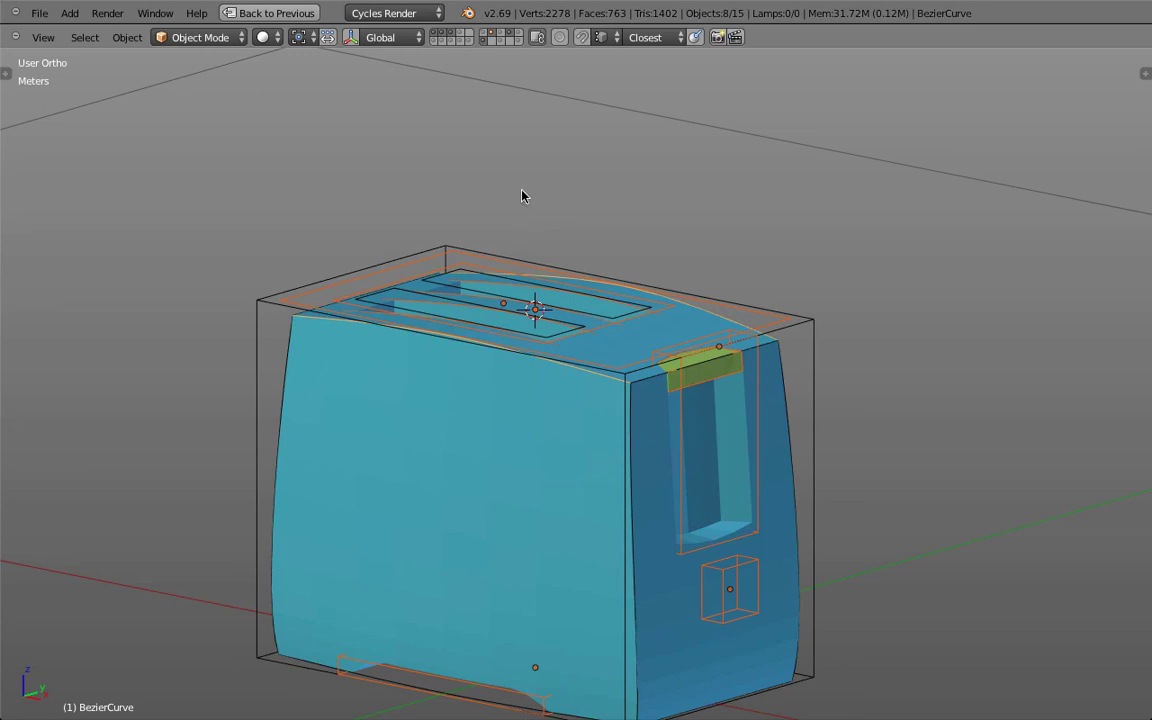
Also display the layers with the arched guide curves and projected construction lines, and select the projected lines at the slots' first intermediate division.
{"action": "left_click", "coordinate": [509, 33], "text": "shift"}
{"action": "left_click", "coordinate": [504, 37], "text": "shift"}
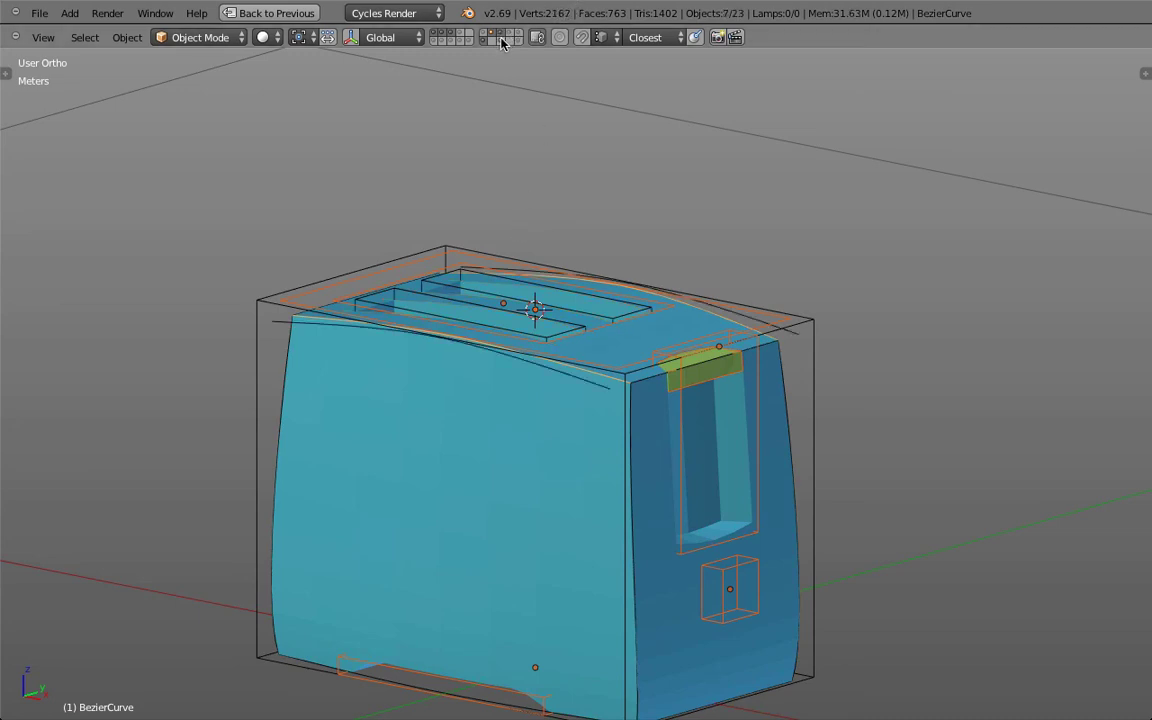
{"action": "left_click", "coordinate": [501, 41], "text": "shift"}
{"action": "scroll", "coordinate": [431, 182], "scroll_direction": "up", "scroll_amount": 3}
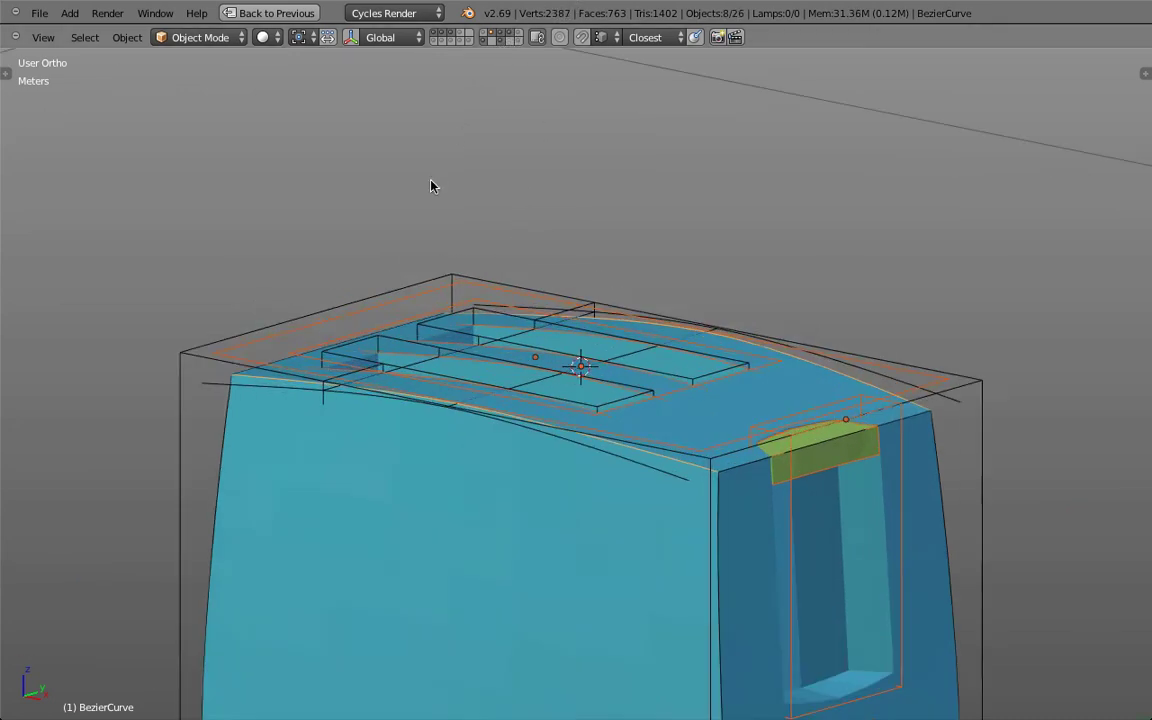
{"action": "left_click_drag", "start_coordinate": [431, 182], "coordinate": [404, 196]}
{"action": "scroll", "coordinate": [371, 353], "scroll_direction": "up", "scroll_amount": 2}
{"action": "right_click", "coordinate": [325, 421]}
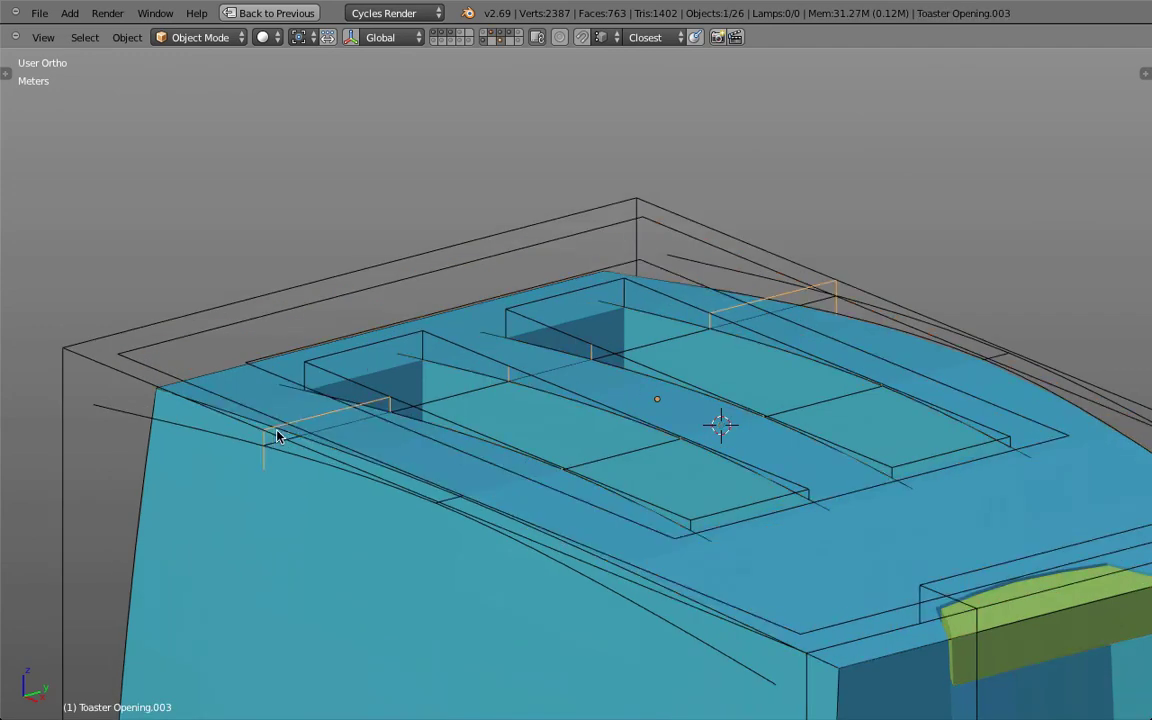